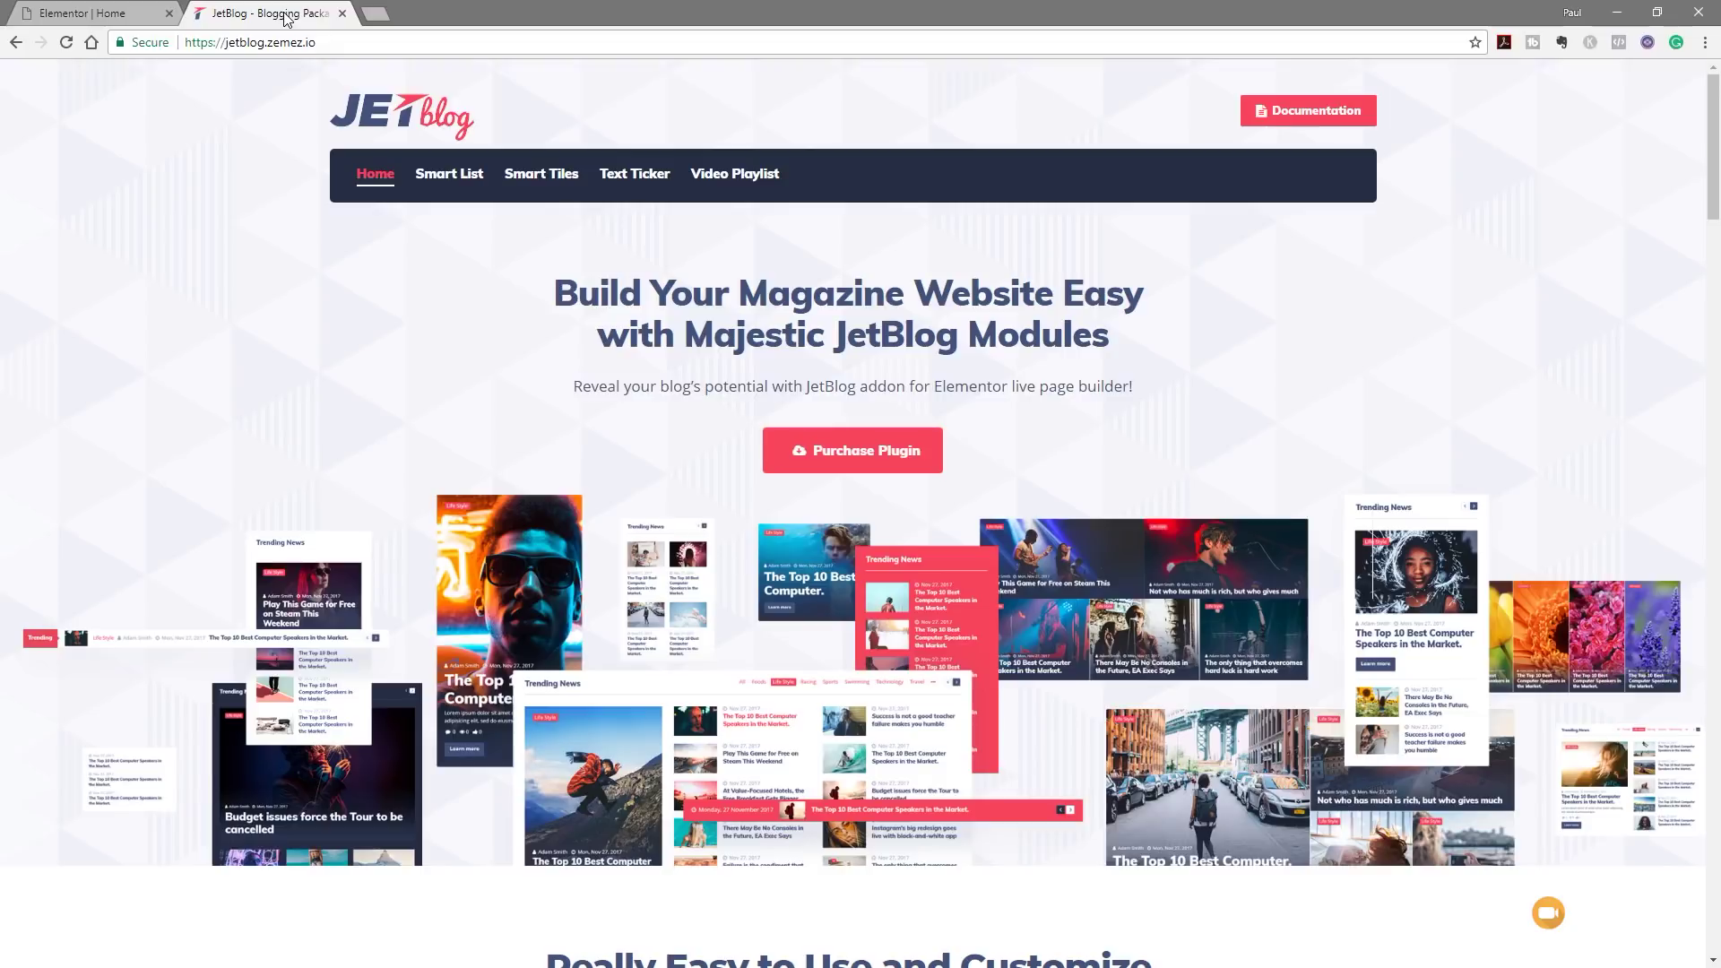
Switch to the Elementor page editor and open the settings of the existing Smart Posts Tiles widget under "Our Latest Tutorials".
{"action": "left_click", "coordinate": [102, 18]}
{"action": "scroll", "coordinate": [472, 599], "scroll_direction": "down", "scroll_amount": 3}
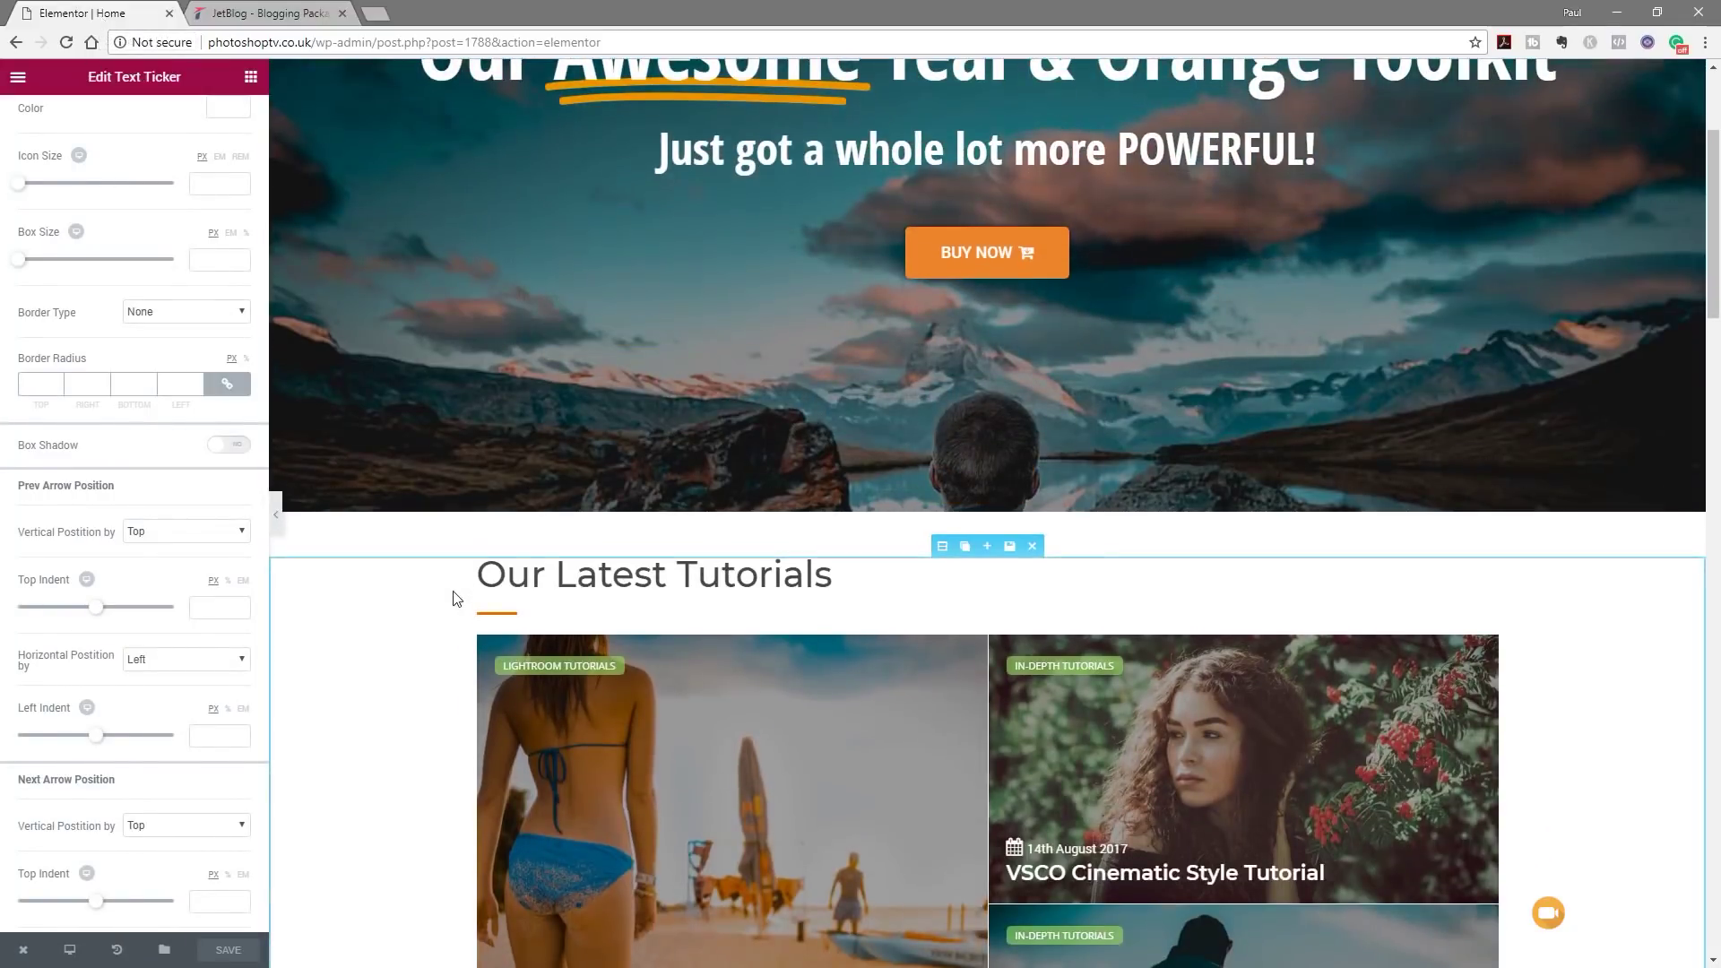
{"action": "scroll", "coordinate": [359, 619], "scroll_direction": "down", "scroll_amount": 3}
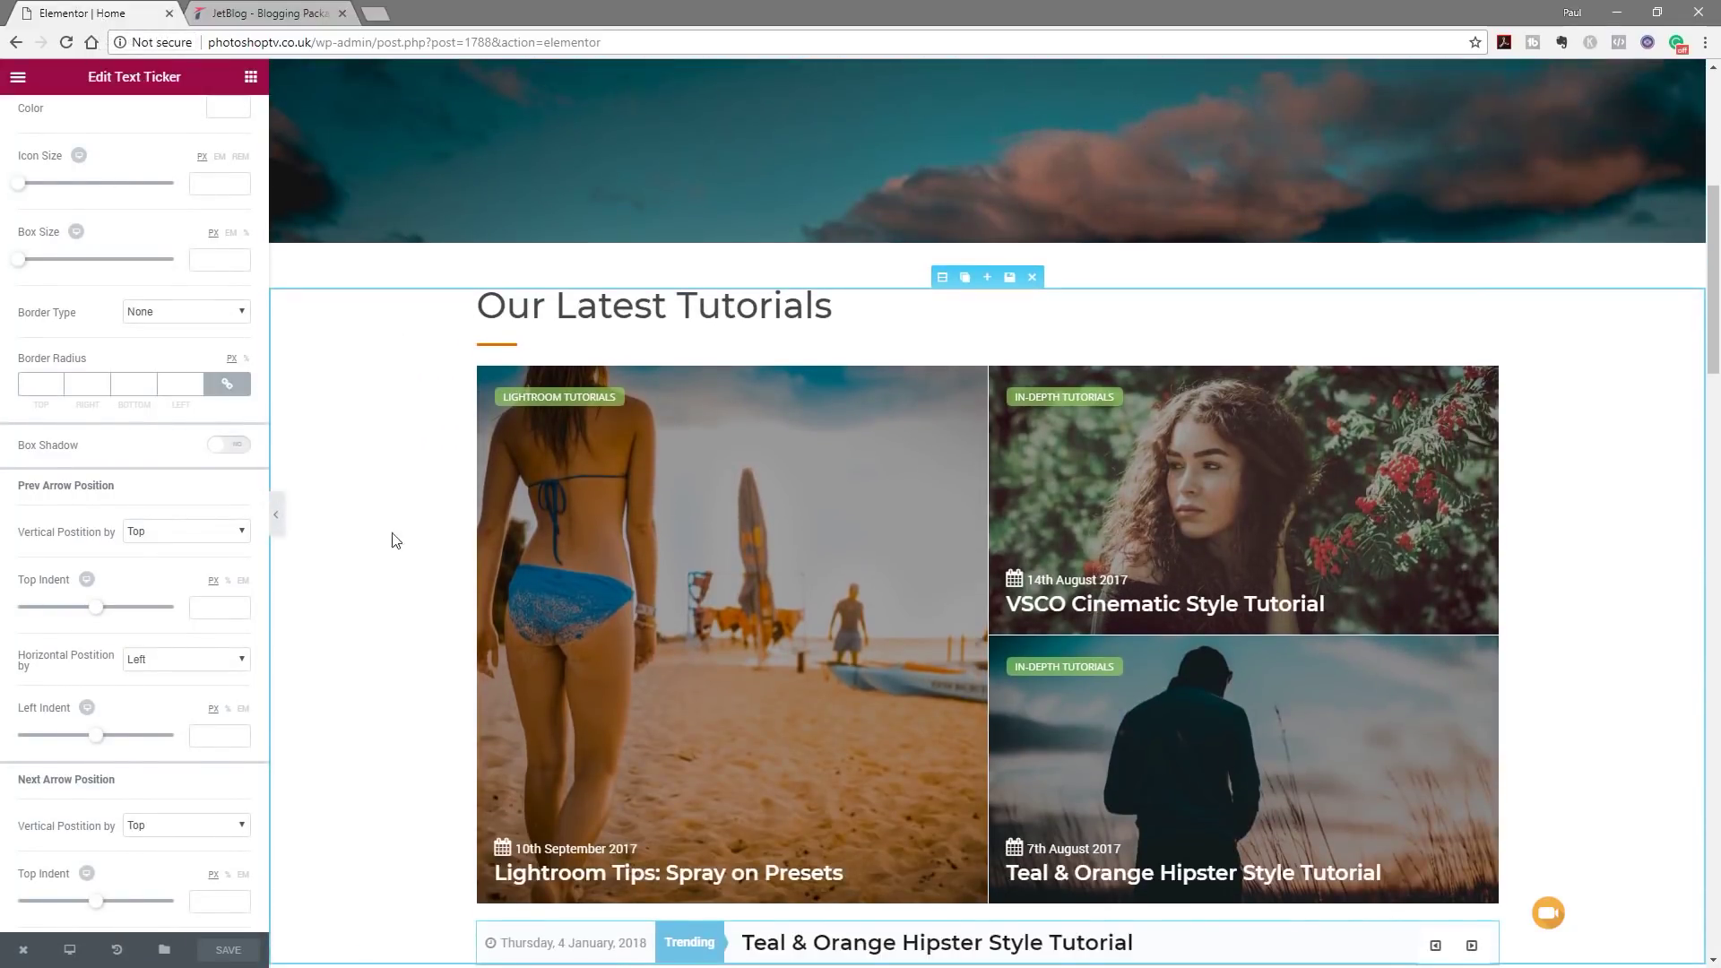
{"action": "left_click", "coordinate": [911, 407]}
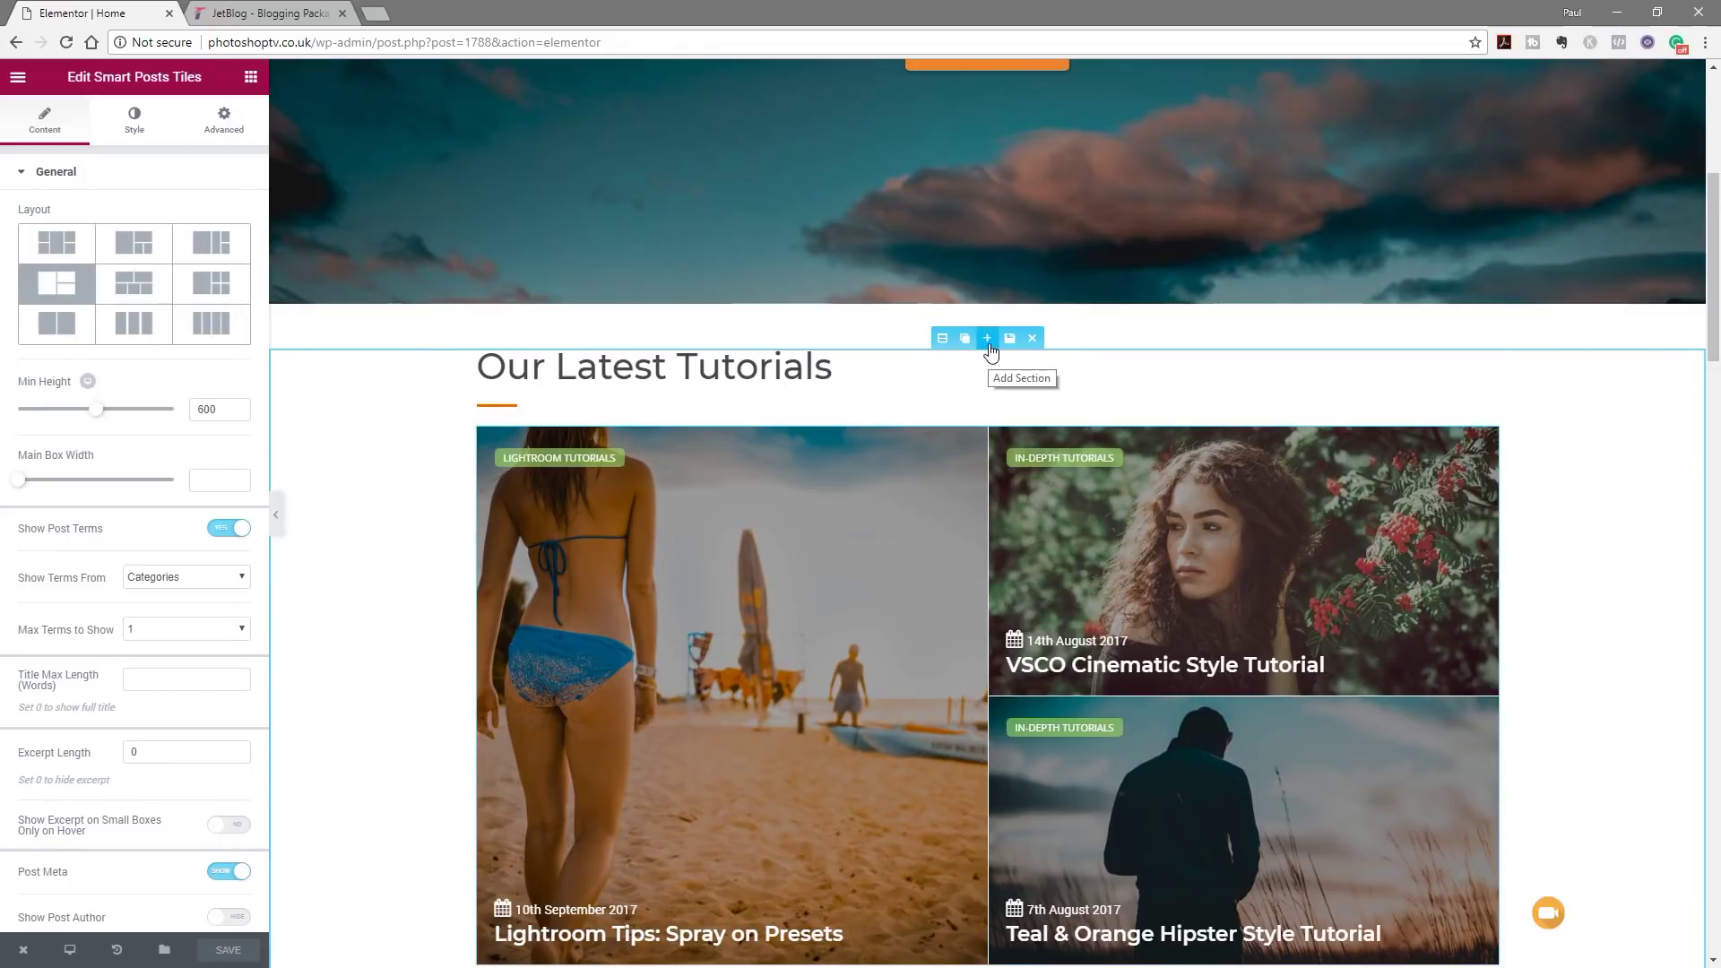
Add a new section above "Our Latest Tutorials" and place a Smart Posts Tiles widget in it.
{"action": "left_click", "coordinate": [989, 348]}
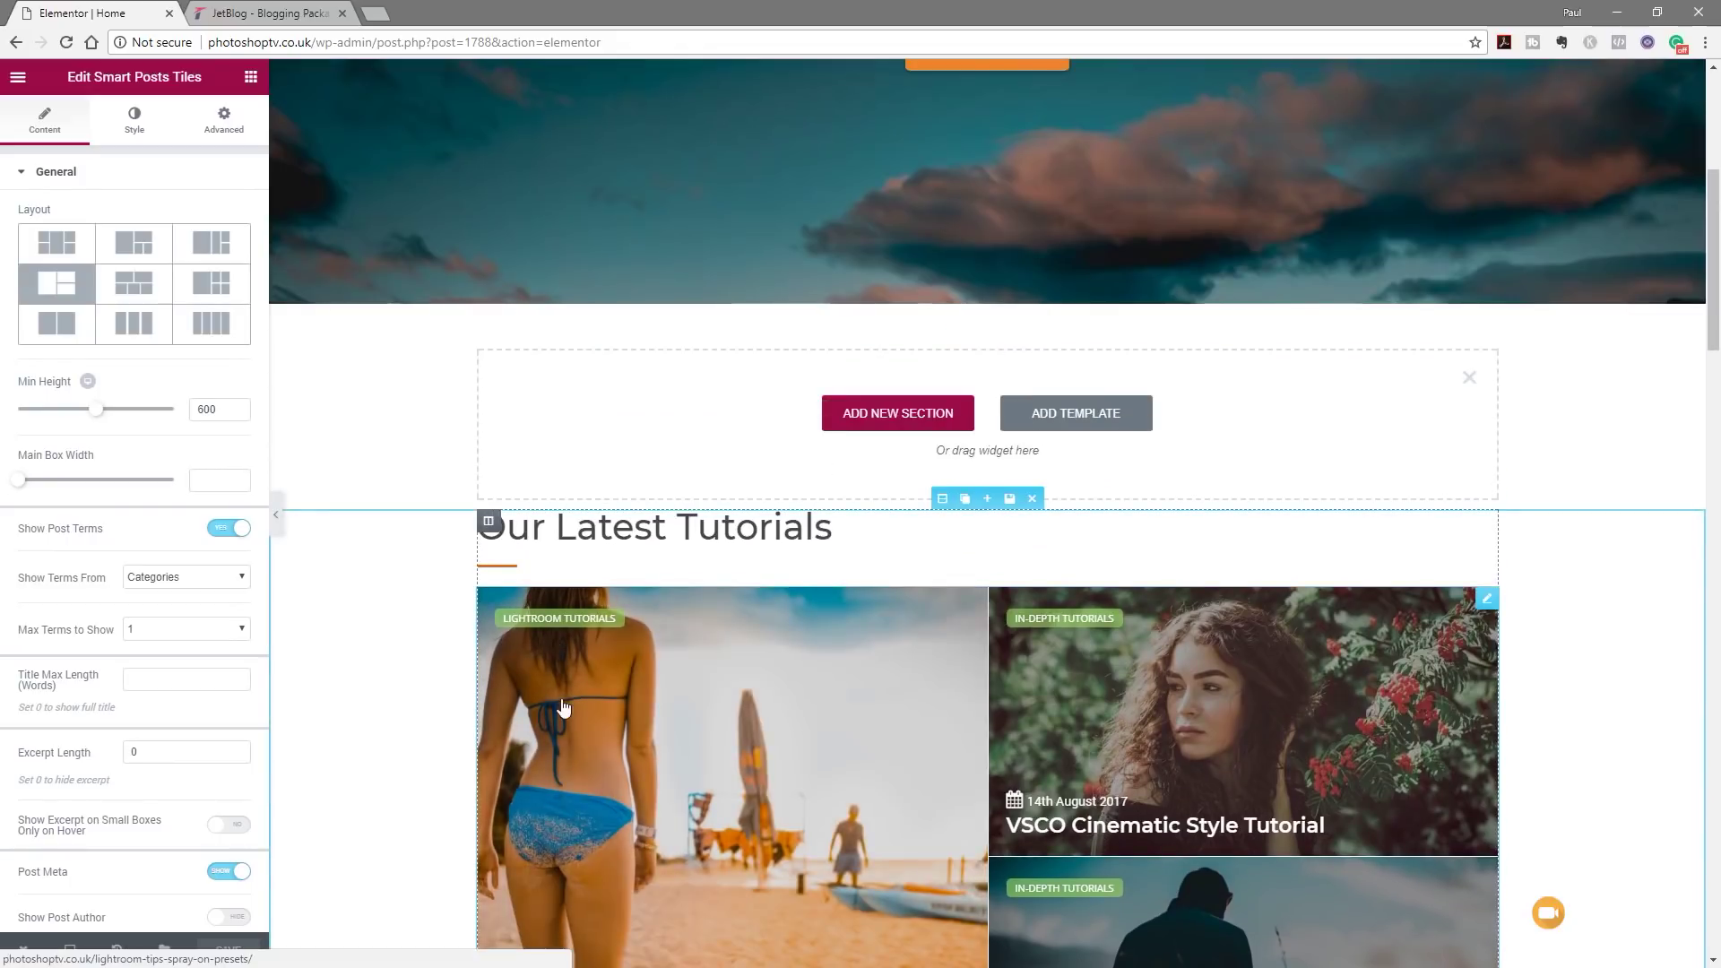
{"action": "left_click", "coordinate": [251, 76]}
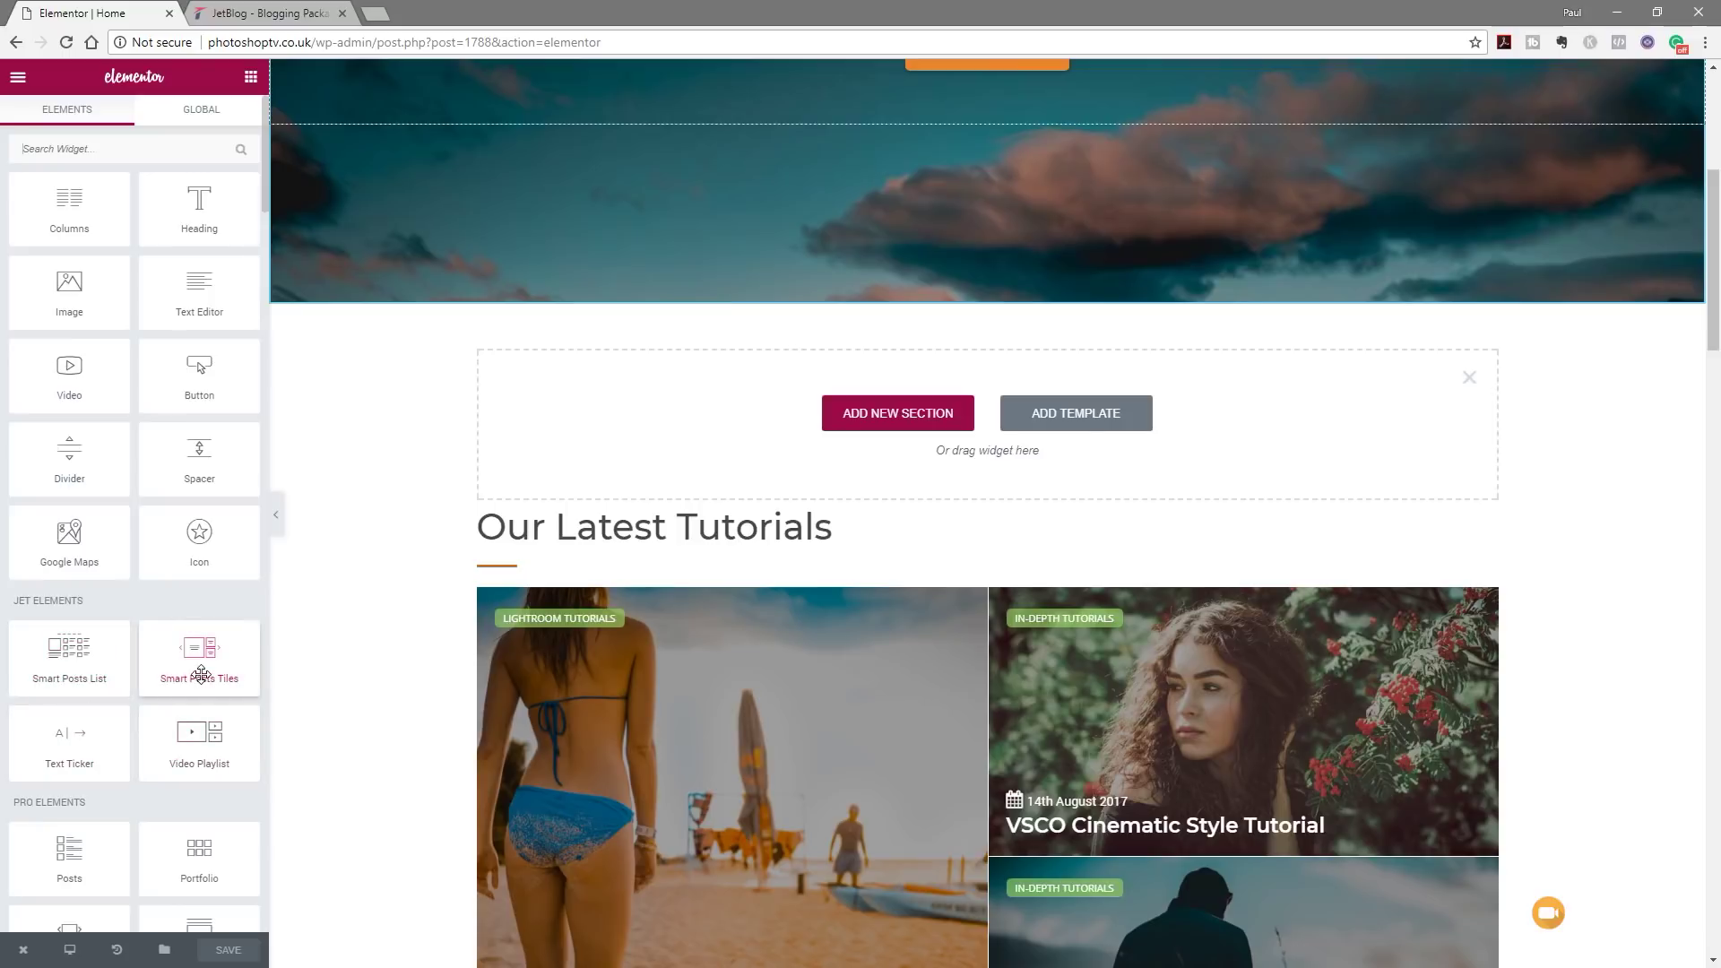
{"action": "left_click_drag", "start_coordinate": [191, 661], "coordinate": [695, 435]}
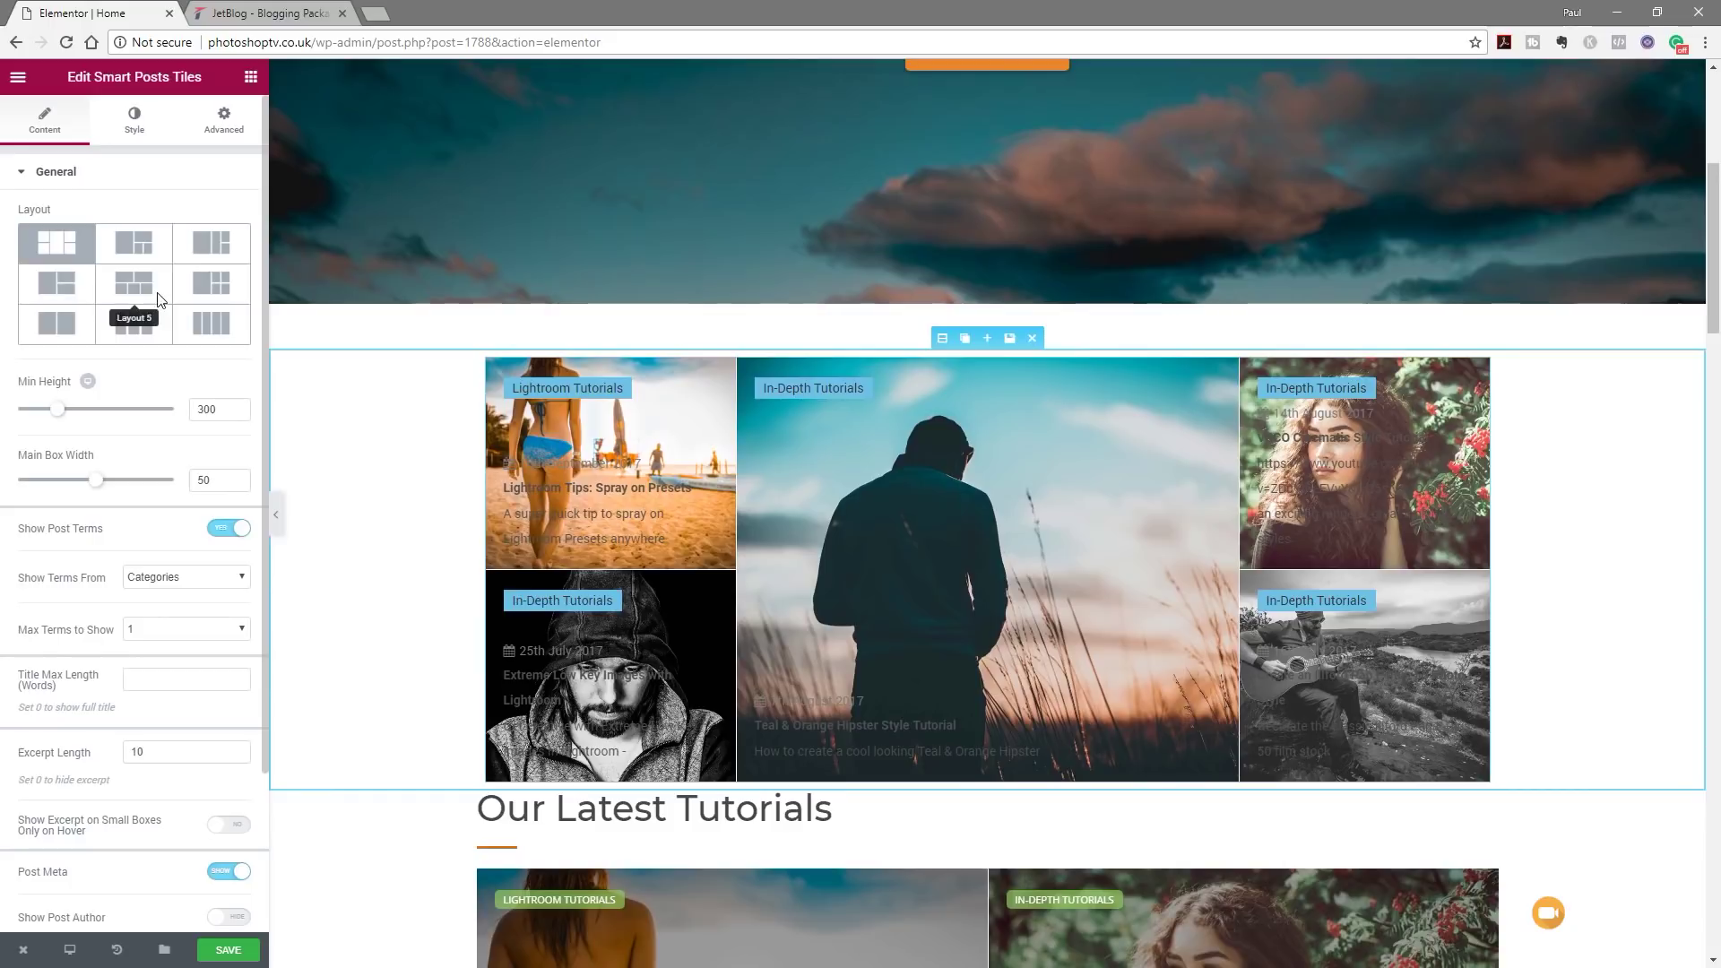
Try Layout 5 for the new tiles and settle on the layout with one large box beside two stacked boxes.
{"action": "left_click", "coordinate": [142, 287]}
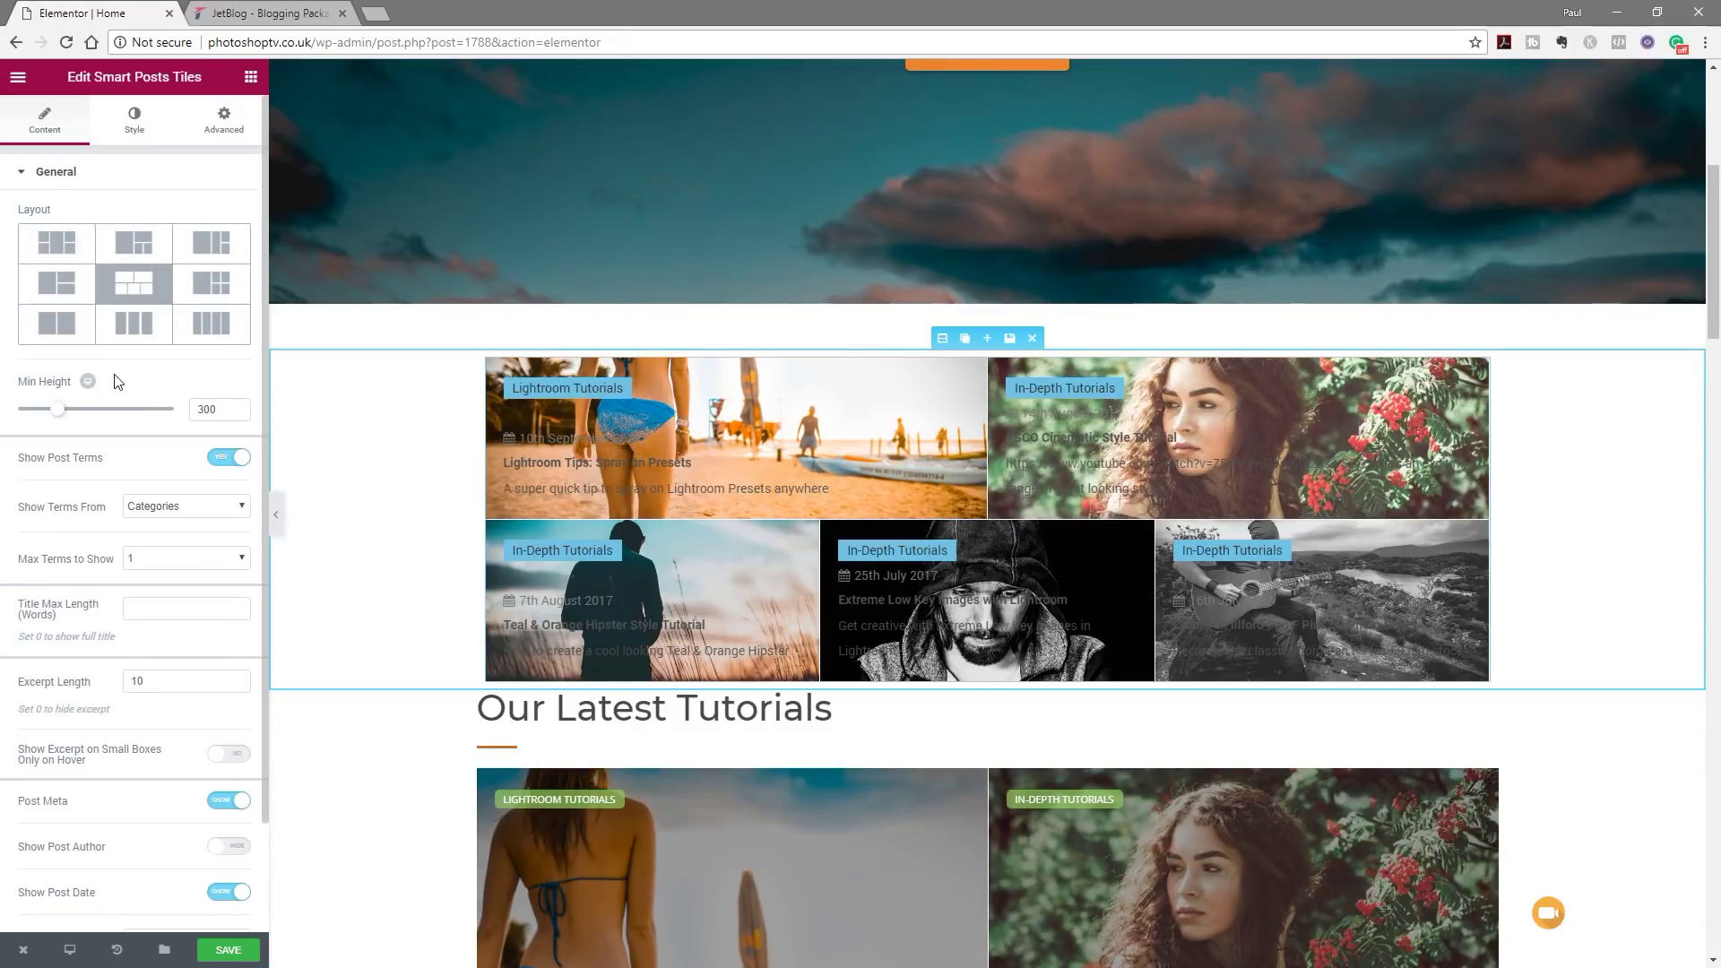
{"action": "left_click", "coordinate": [71, 287]}
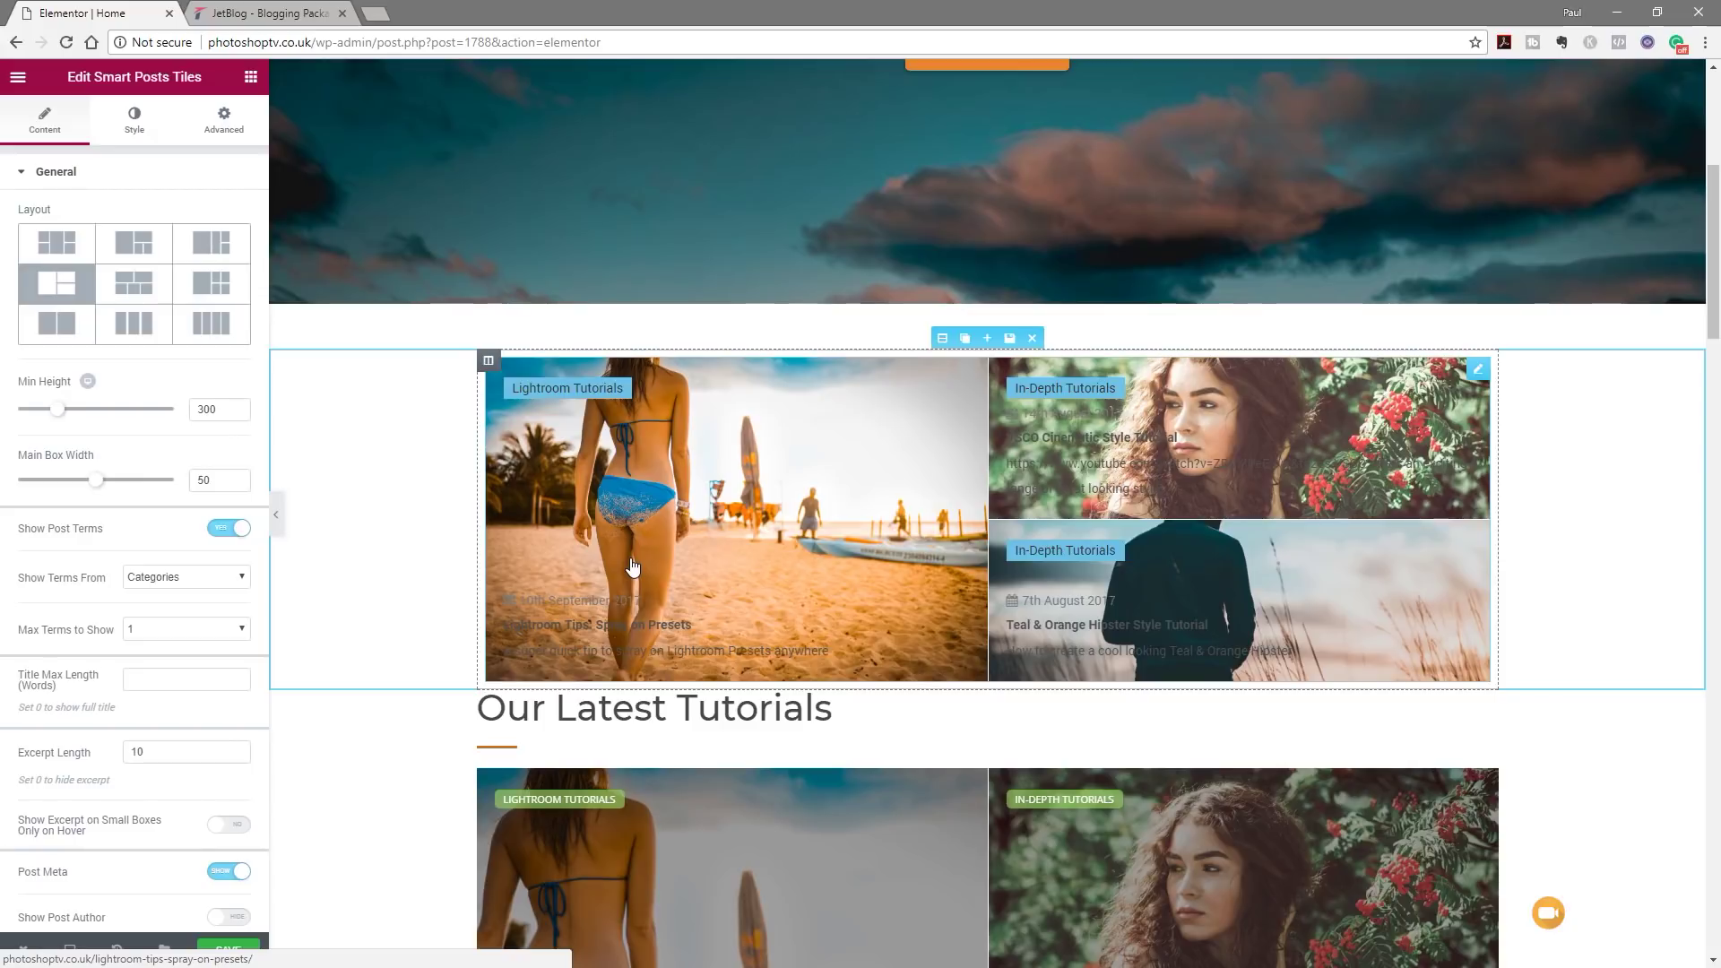
{"action": "scroll", "coordinate": [632, 566], "scroll_direction": "up", "scroll_amount": 1}
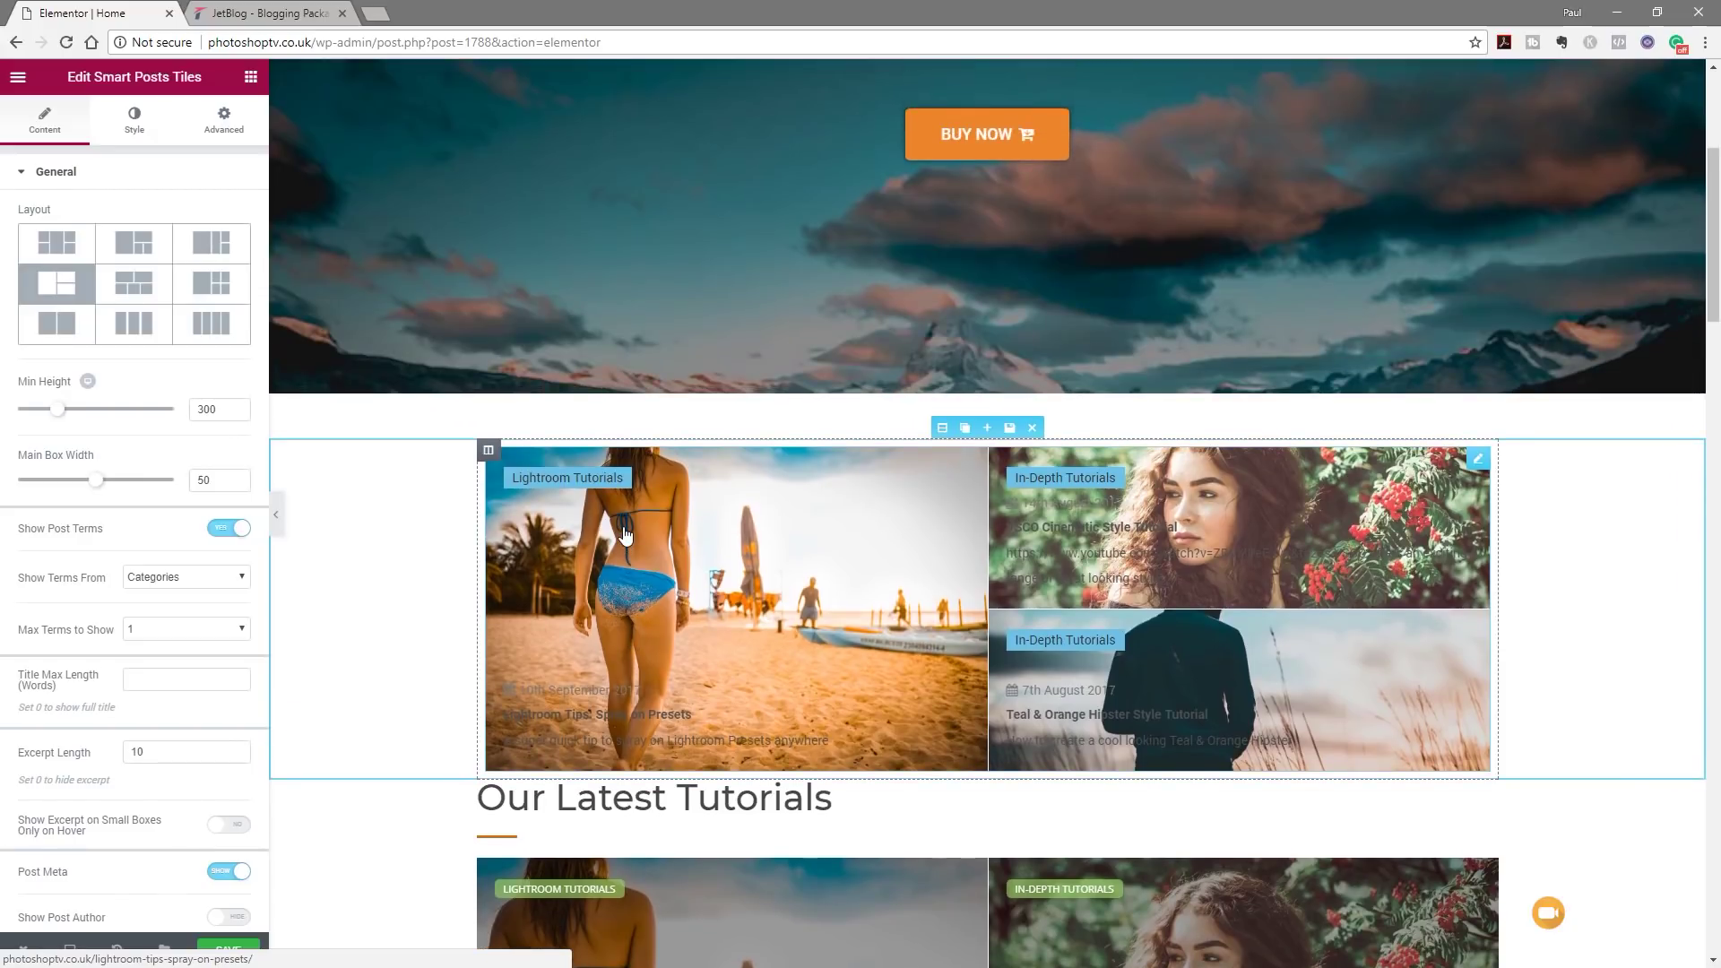
{"action": "scroll", "coordinate": [625, 536], "scroll_direction": "down", "scroll_amount": 1}
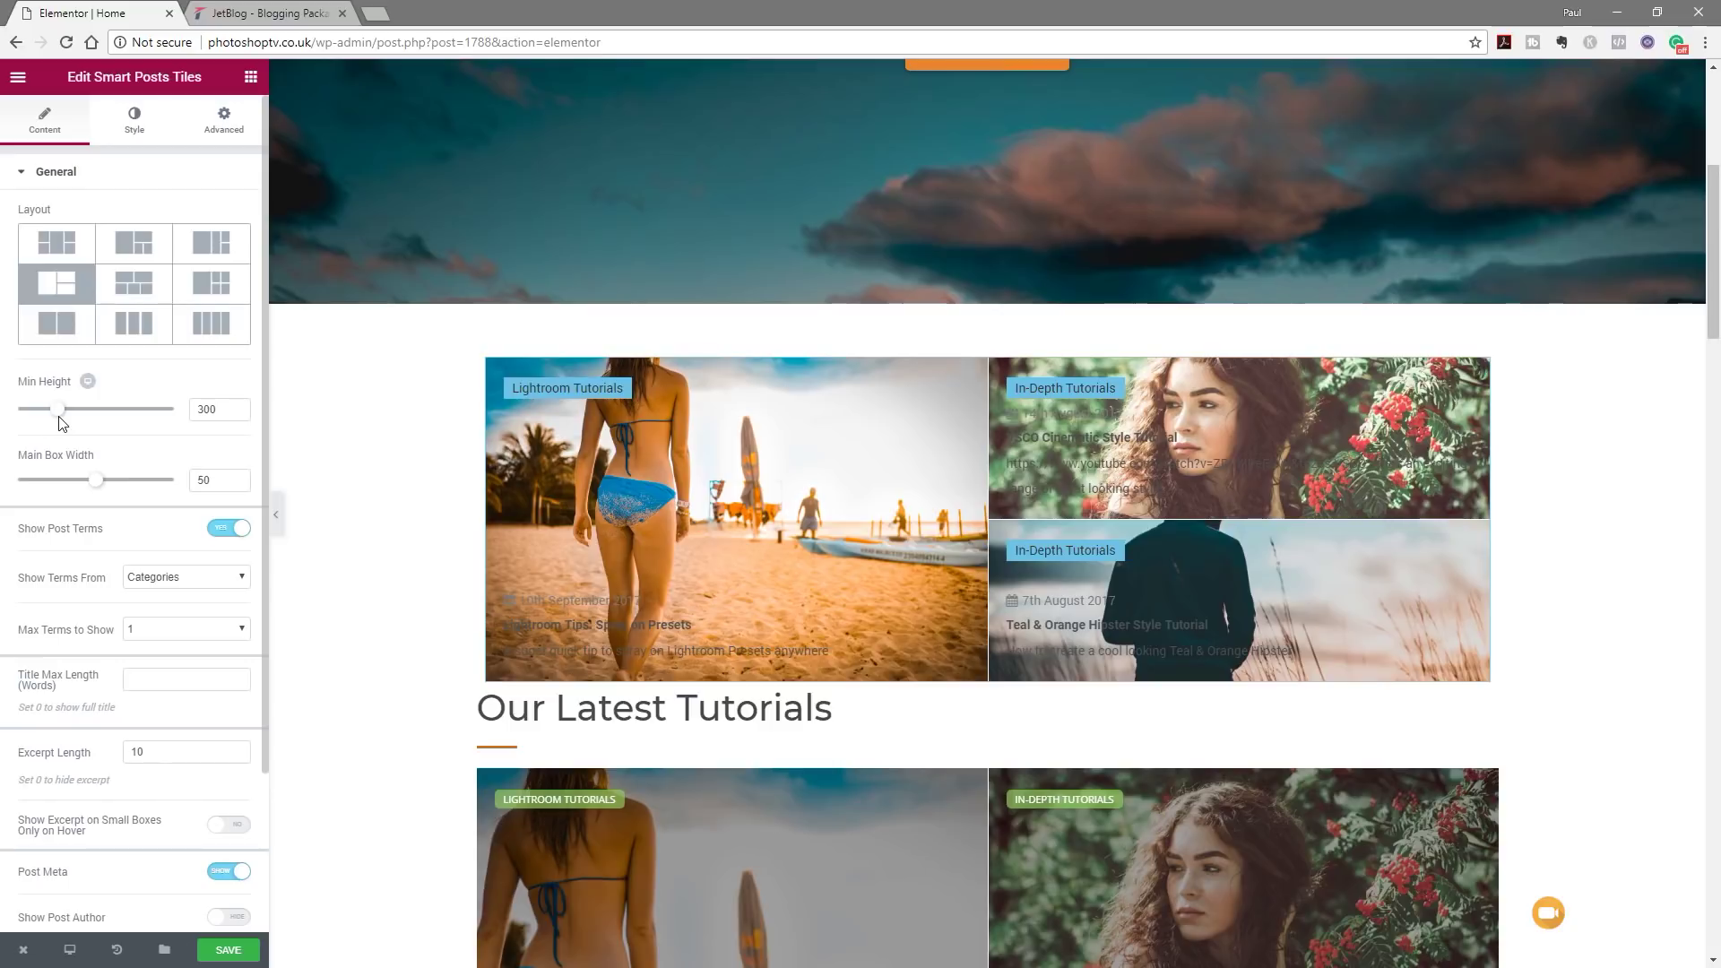
Set the minimum height of the new post tiles to 500.
{"action": "left_click_drag", "start_coordinate": [60, 419], "coordinate": [86, 412]}
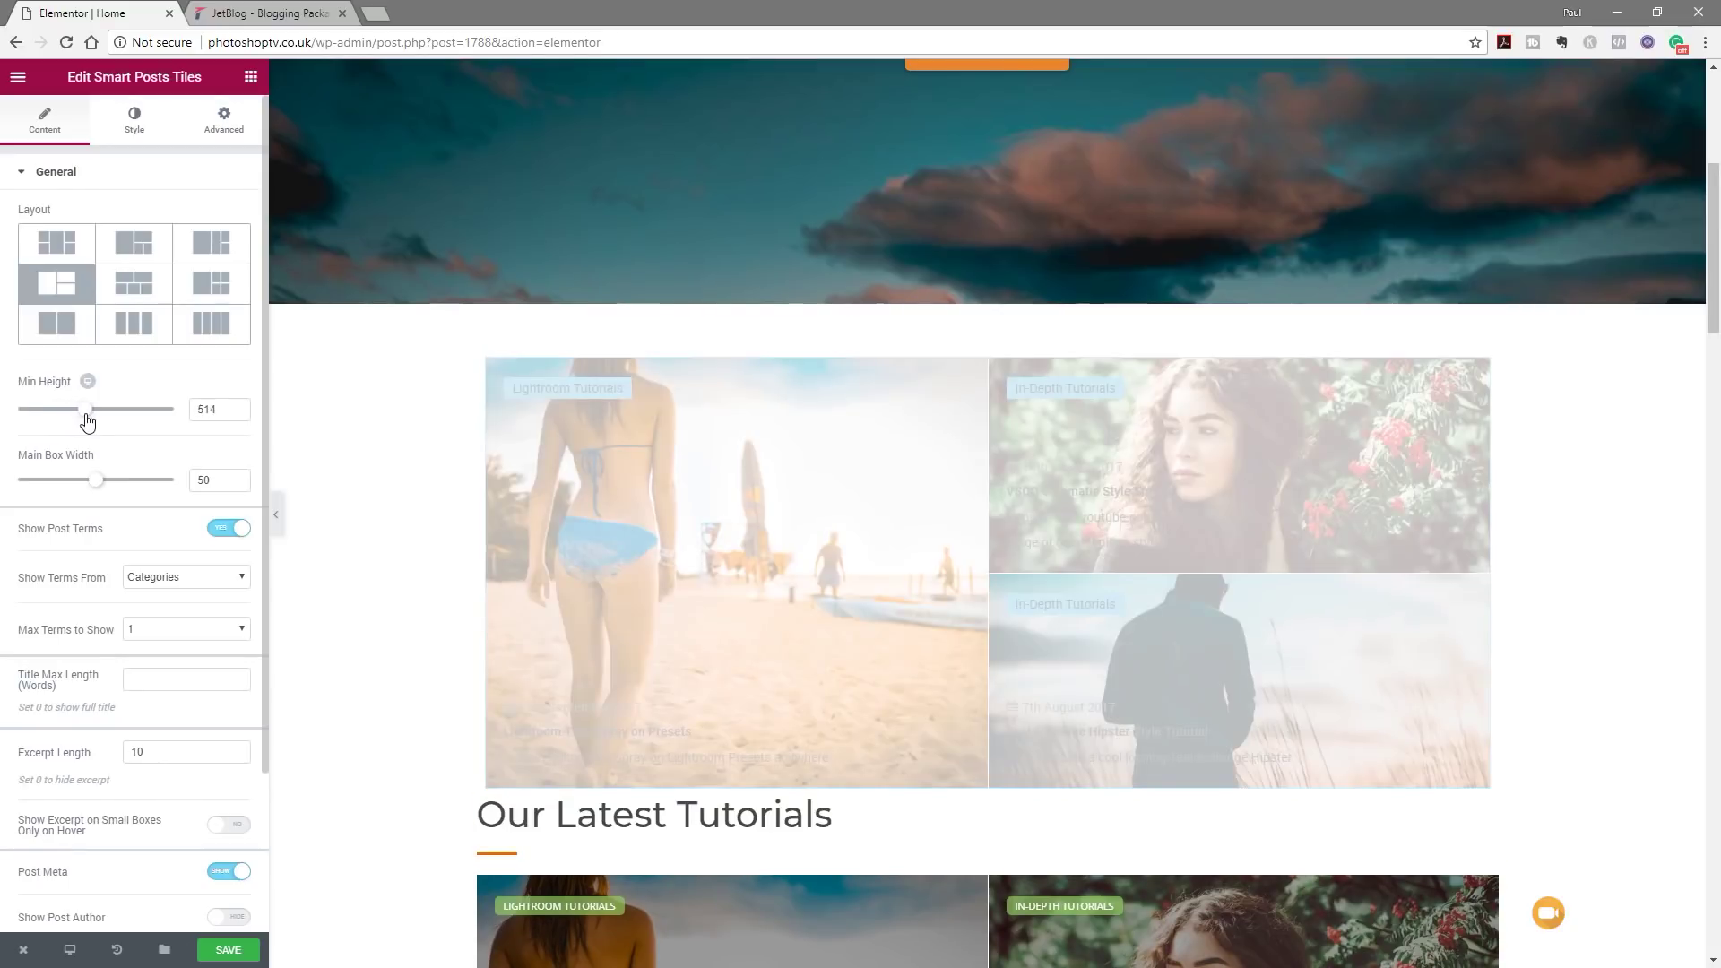
{"action": "right_click", "coordinate": [86, 412]}
{"action": "left_click", "coordinate": [226, 411]}
{"action": "left_click", "coordinate": [207, 407], "text": "shift"}
{"action": "type", "text": "00"}
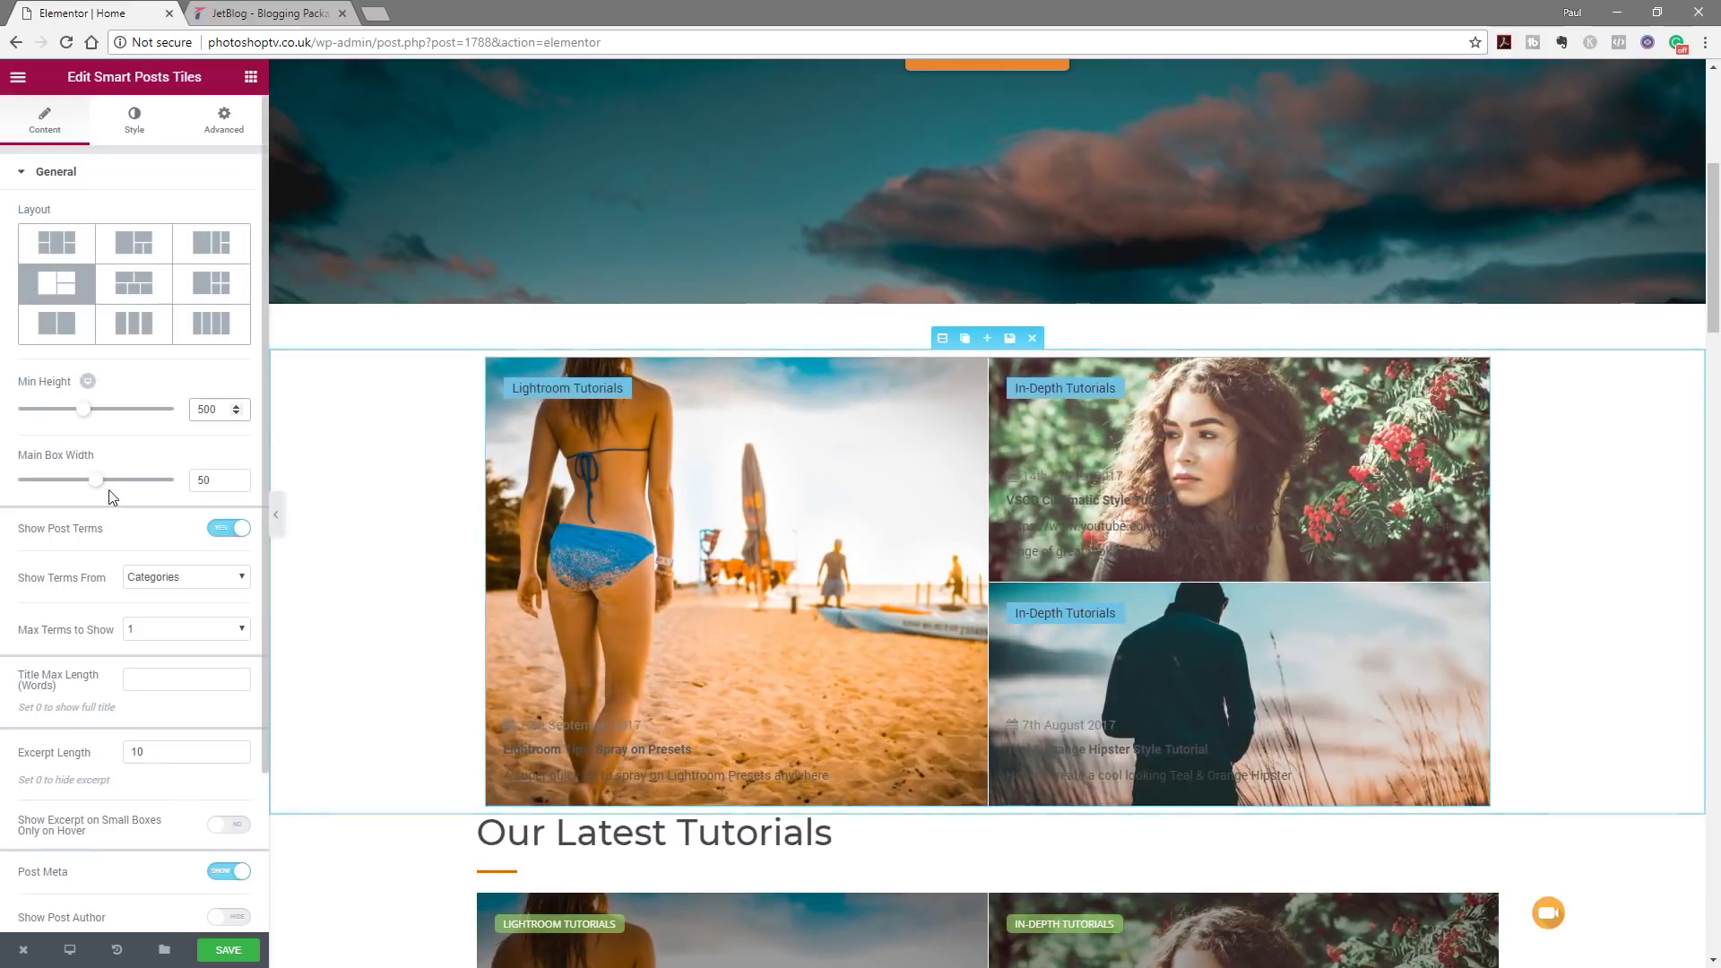
Try a main box width of 54 for the tiles and return it to 50.
{"action": "mouse_move", "coordinate": [95, 487]}
{"action": "left_mouse_down"}
{"action": "mouse_move", "coordinate": [123, 487]}
{"action": "mouse_move", "coordinate": [68, 484]}
{"action": "mouse_move", "coordinate": [102, 485]}
{"action": "left_mouse_up"}
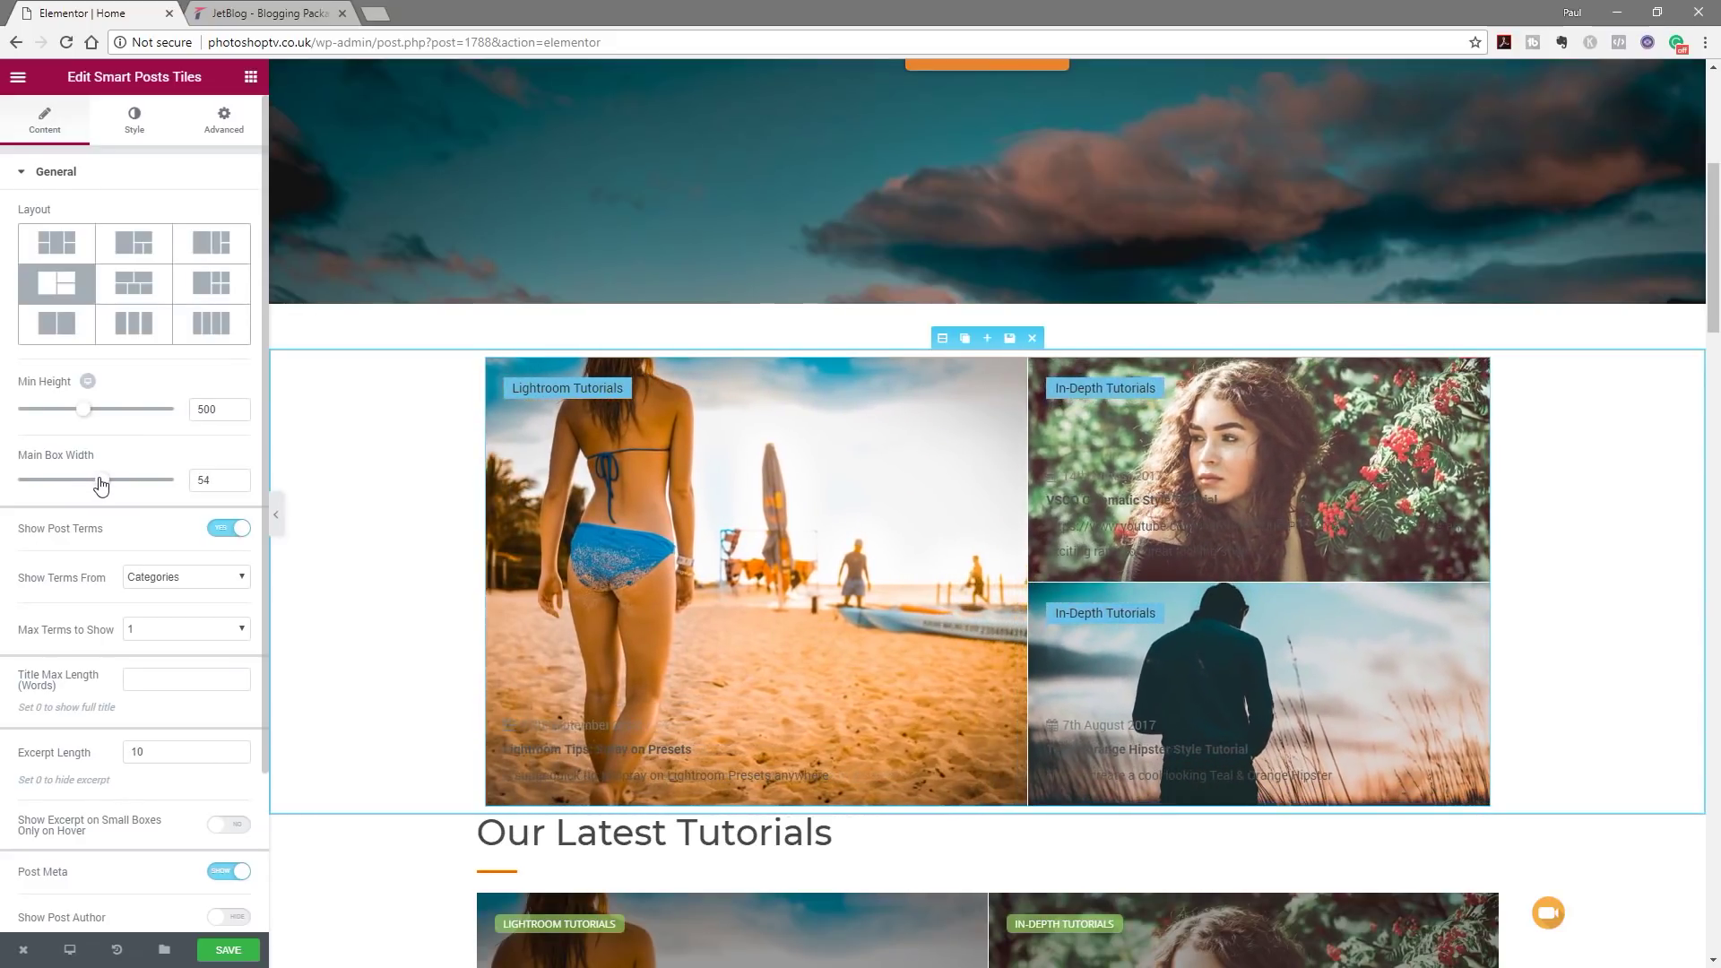
{"action": "left_click_drag", "start_coordinate": [219, 481], "coordinate": [182, 485]}
{"action": "left_click", "coordinate": [238, 485]}
{"action": "left_click", "coordinate": [238, 485]}
{"action": "left_click", "coordinate": [238, 485]}
{"action": "left_click", "coordinate": [238, 485]}
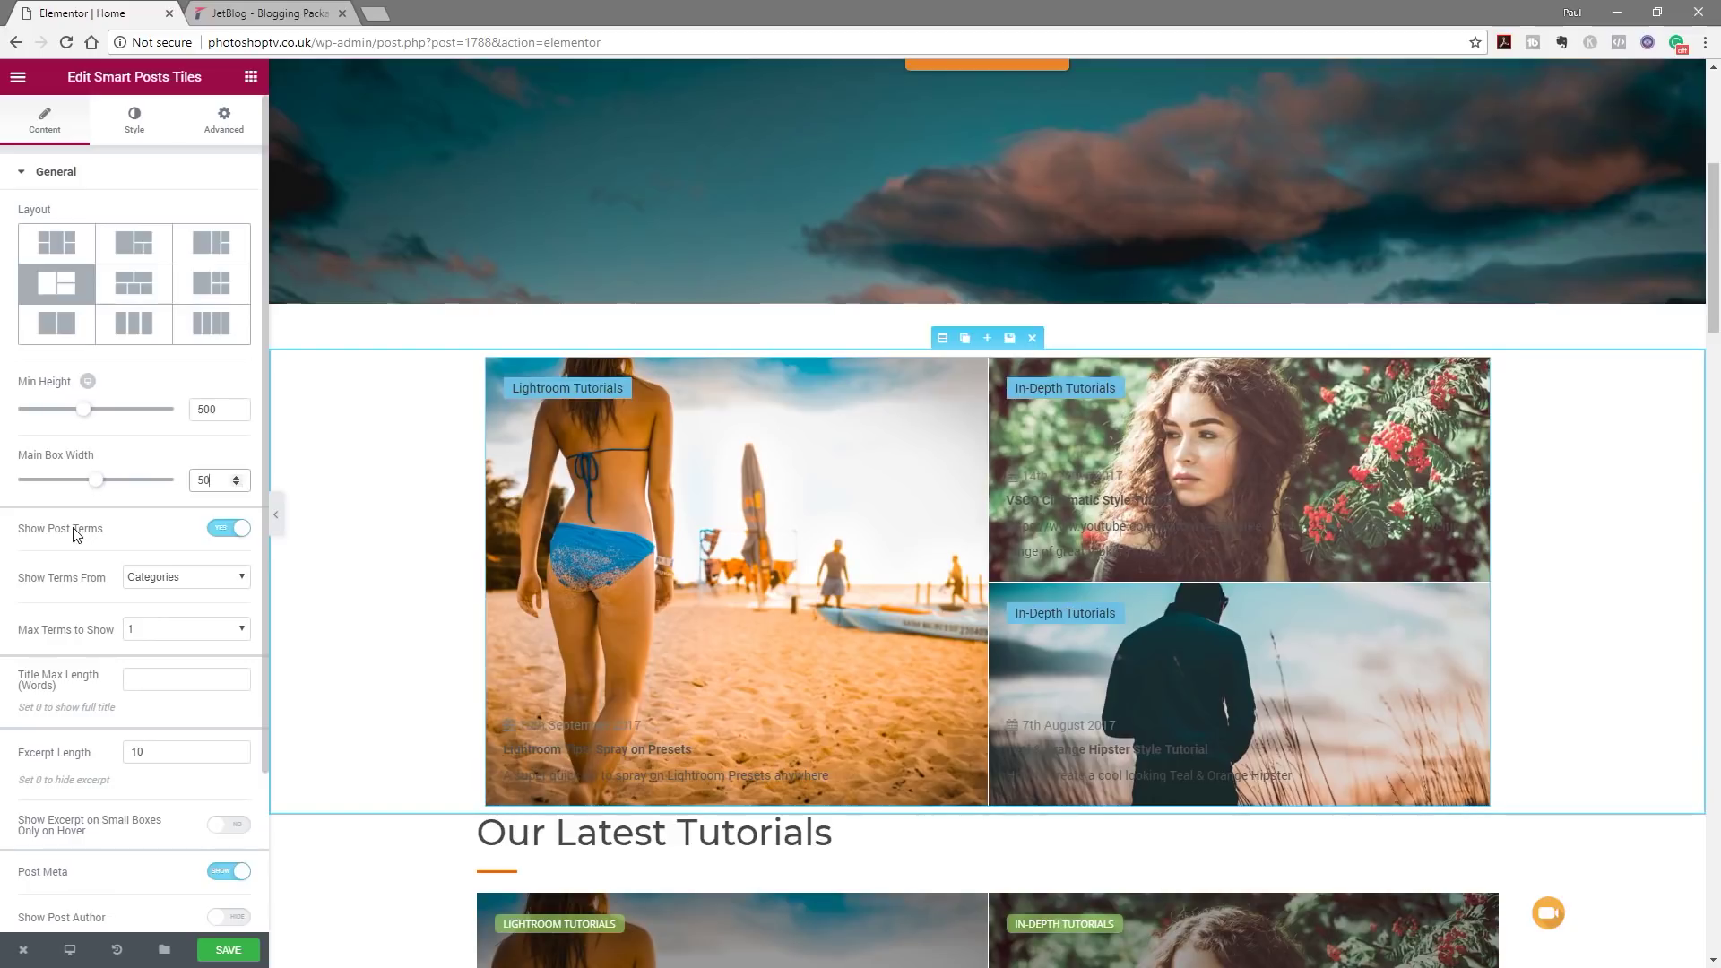
Try hiding the post terms on the tiles and show them again.
{"action": "scroll", "coordinate": [100, 550], "scroll_direction": "down", "scroll_amount": 1}
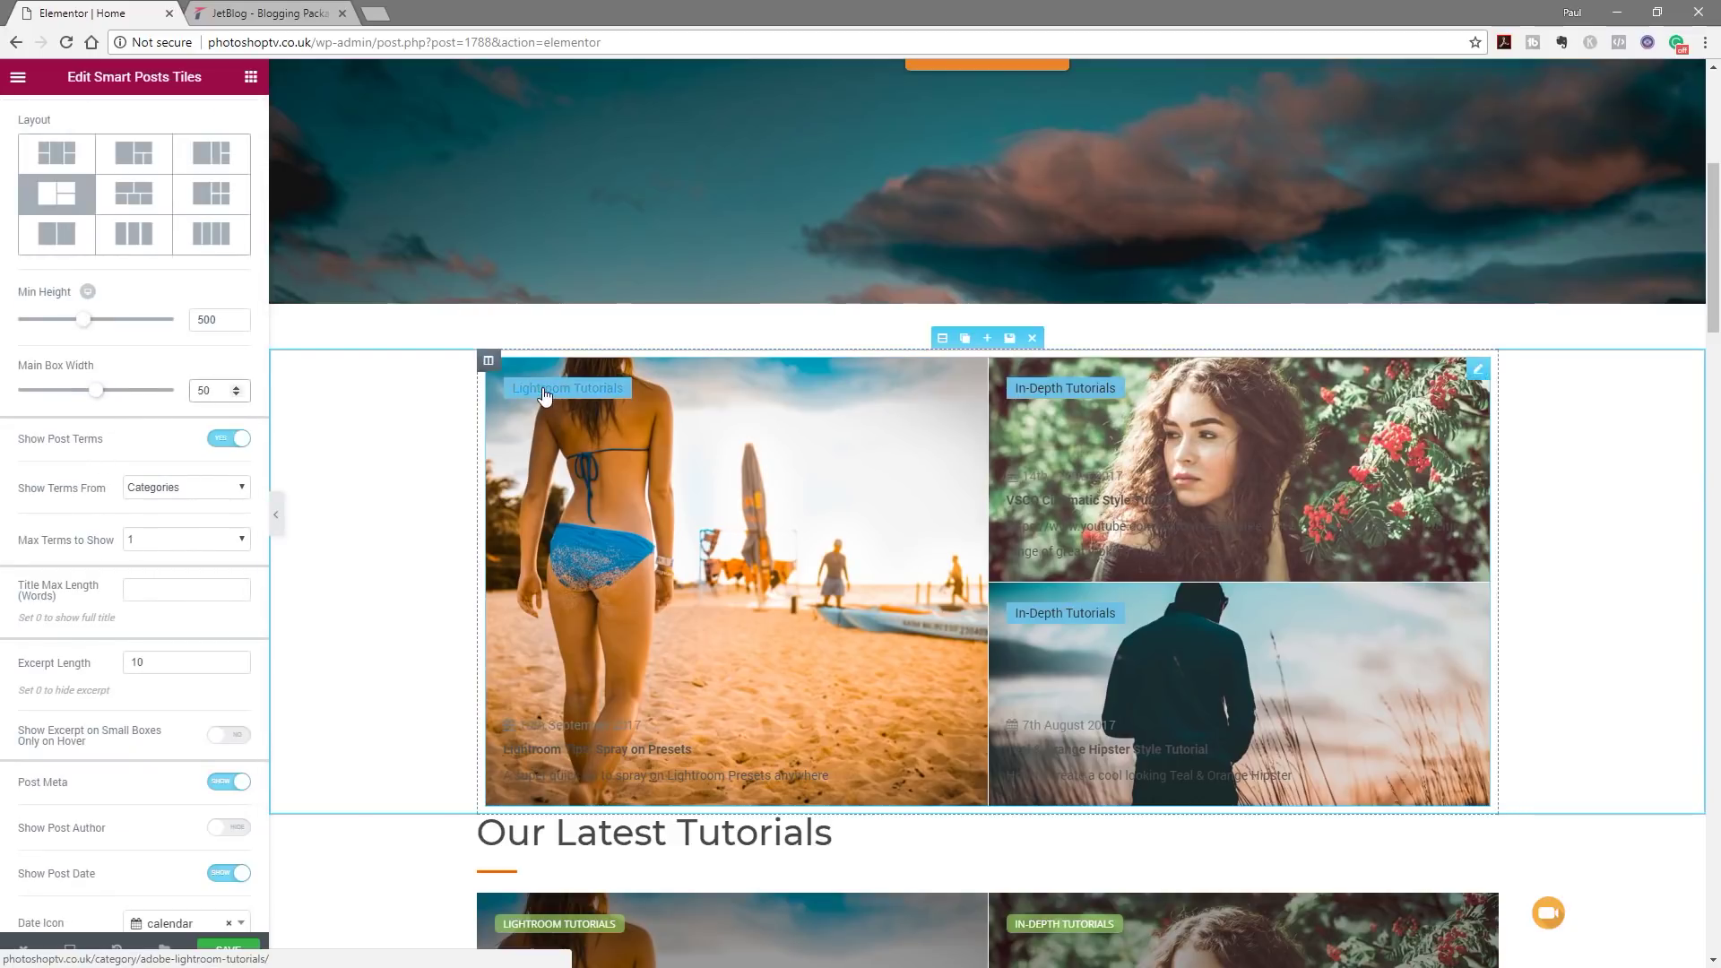
{"action": "left_click", "coordinate": [222, 443]}
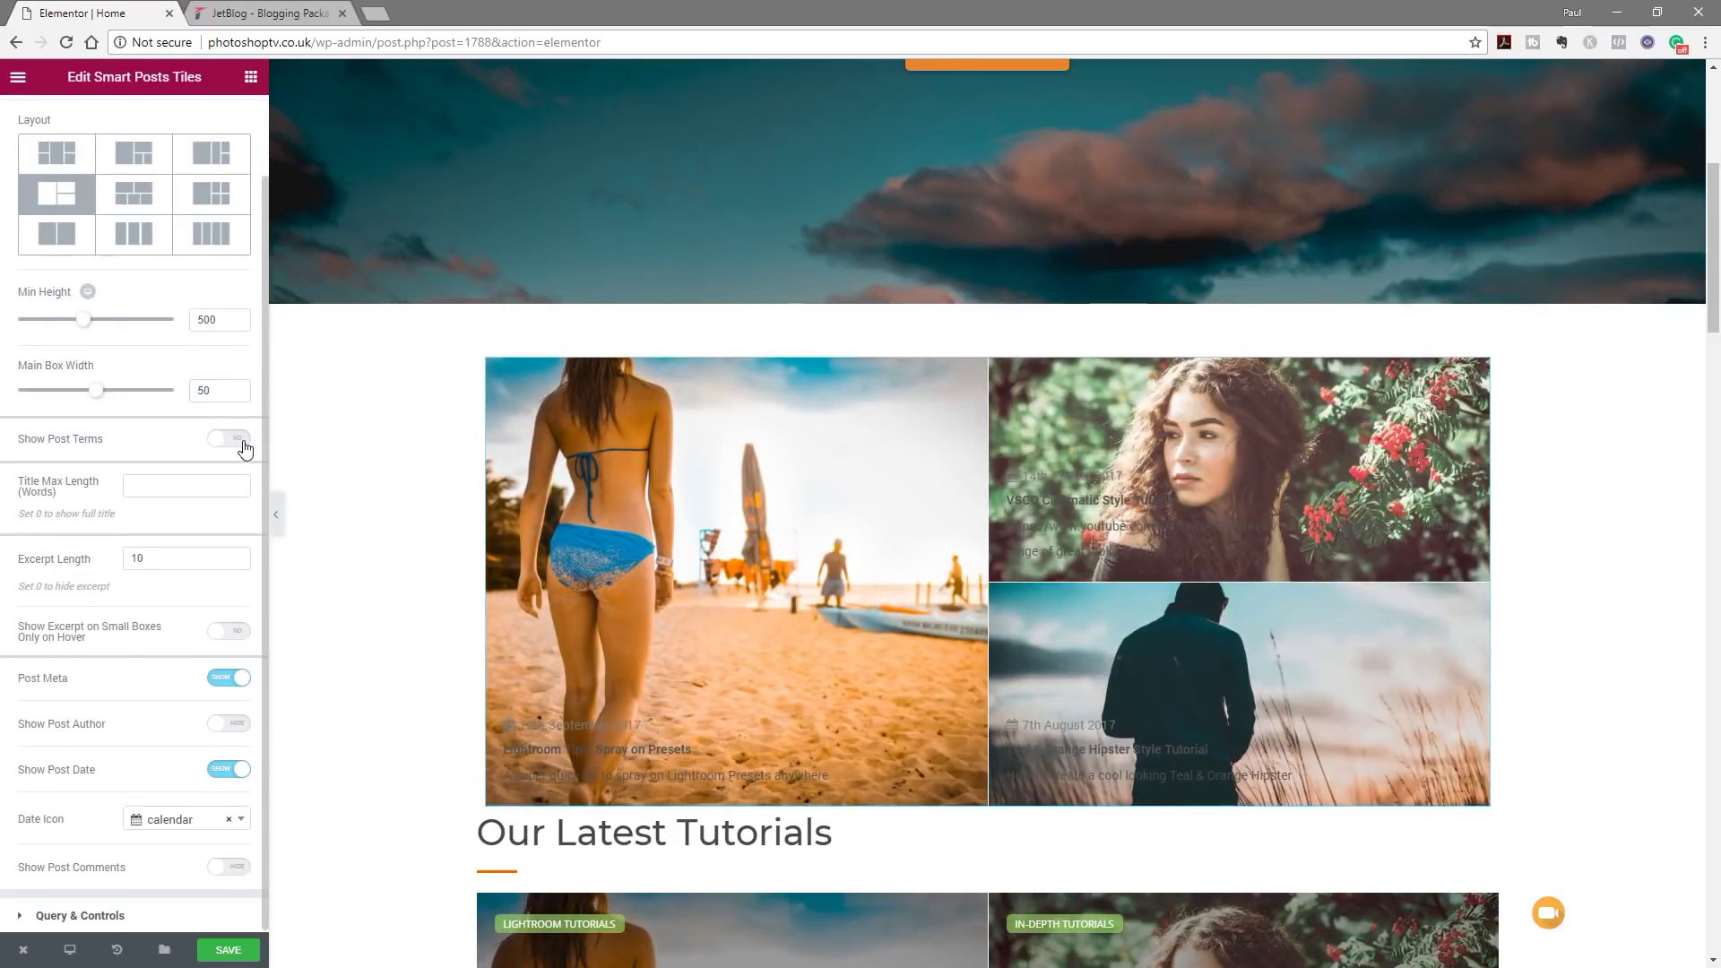
{"action": "left_click", "coordinate": [243, 445]}
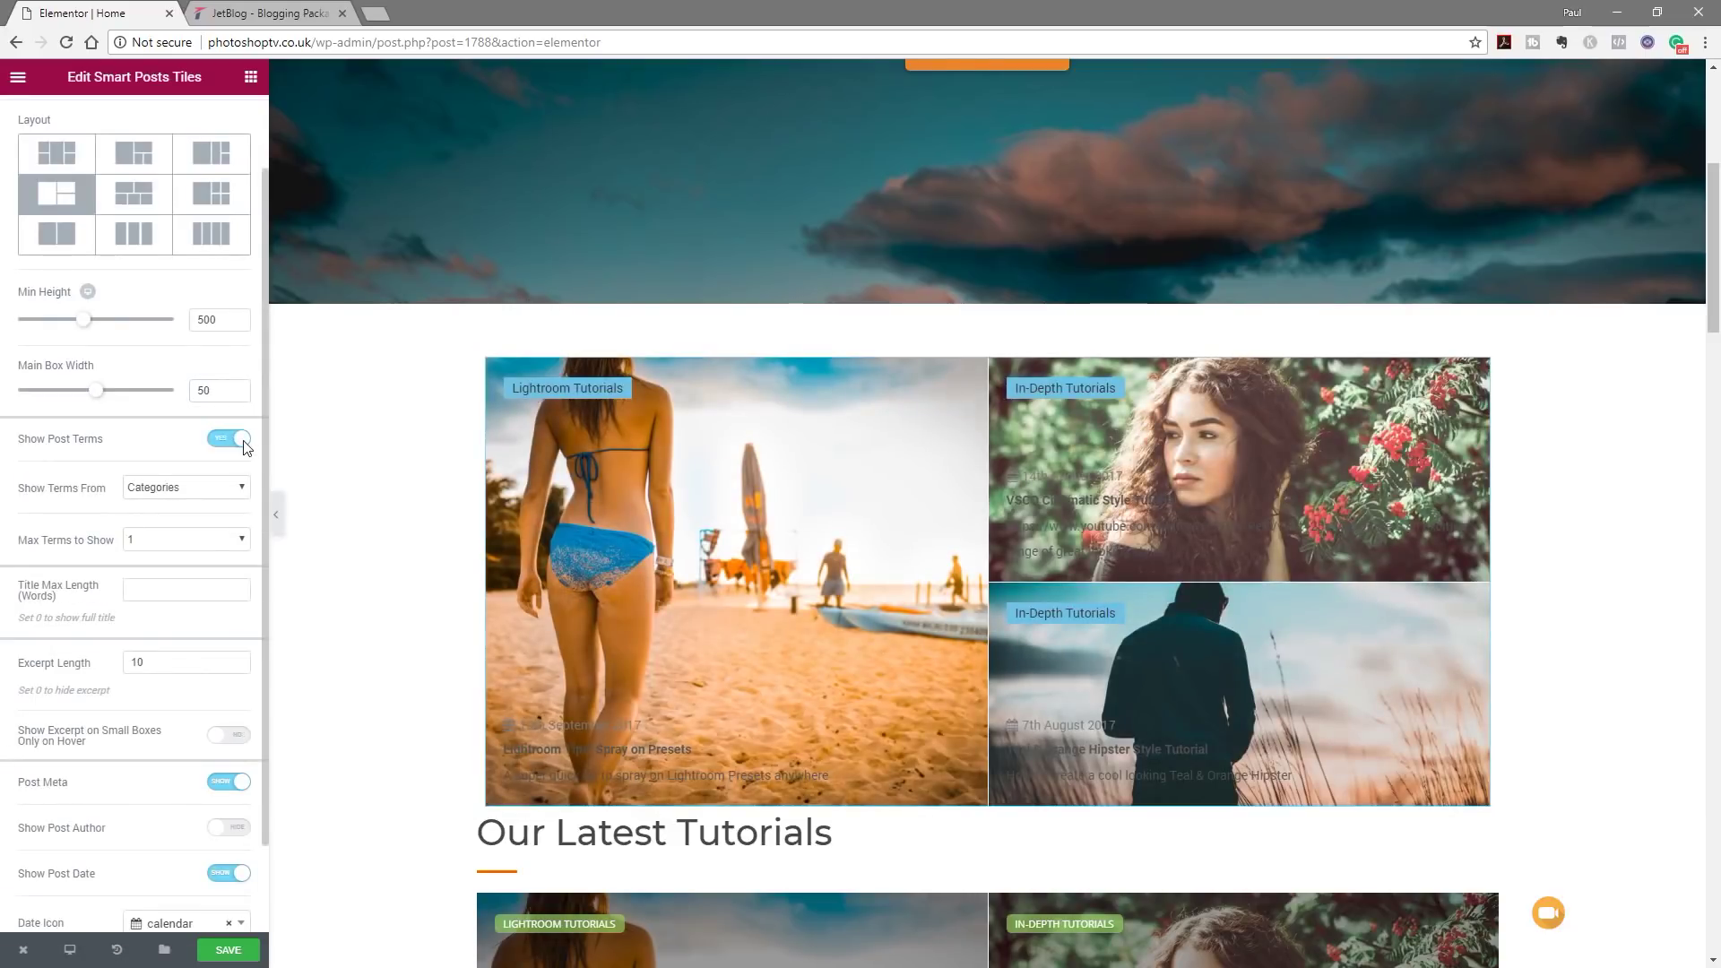
Try taking the post terms from Tags, return to Categories, and keep the maximum terms to show at 1.
{"action": "left_click", "coordinate": [136, 489]}
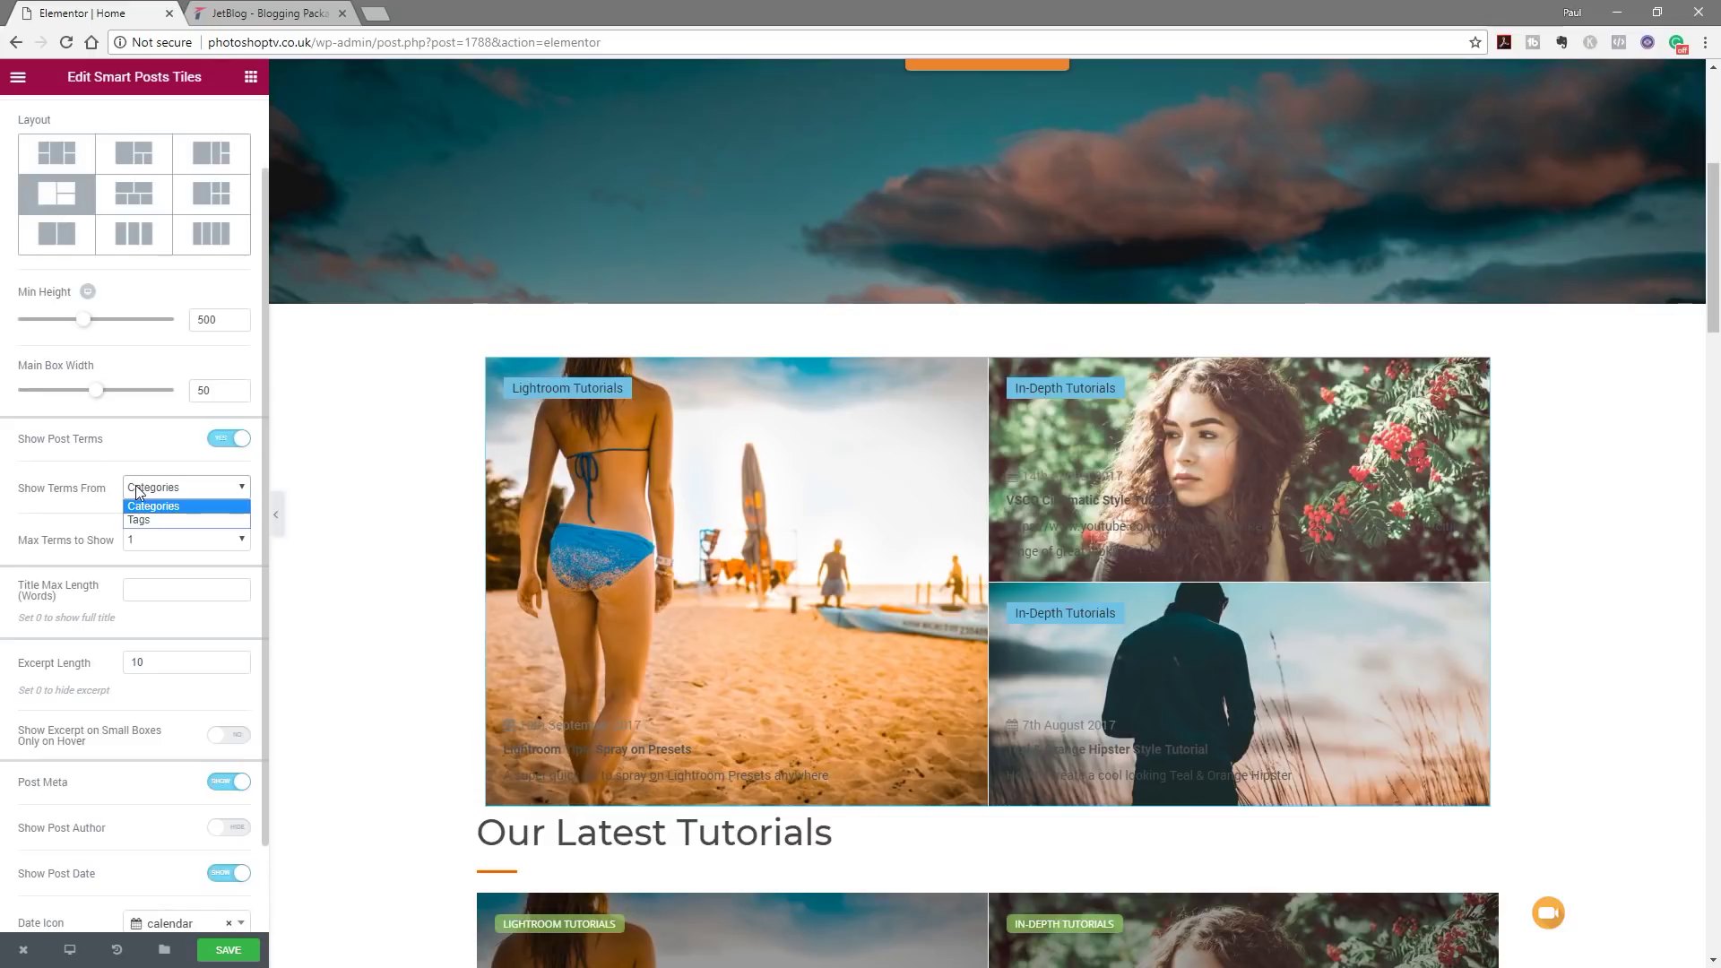
{"action": "left_click", "coordinate": [139, 521]}
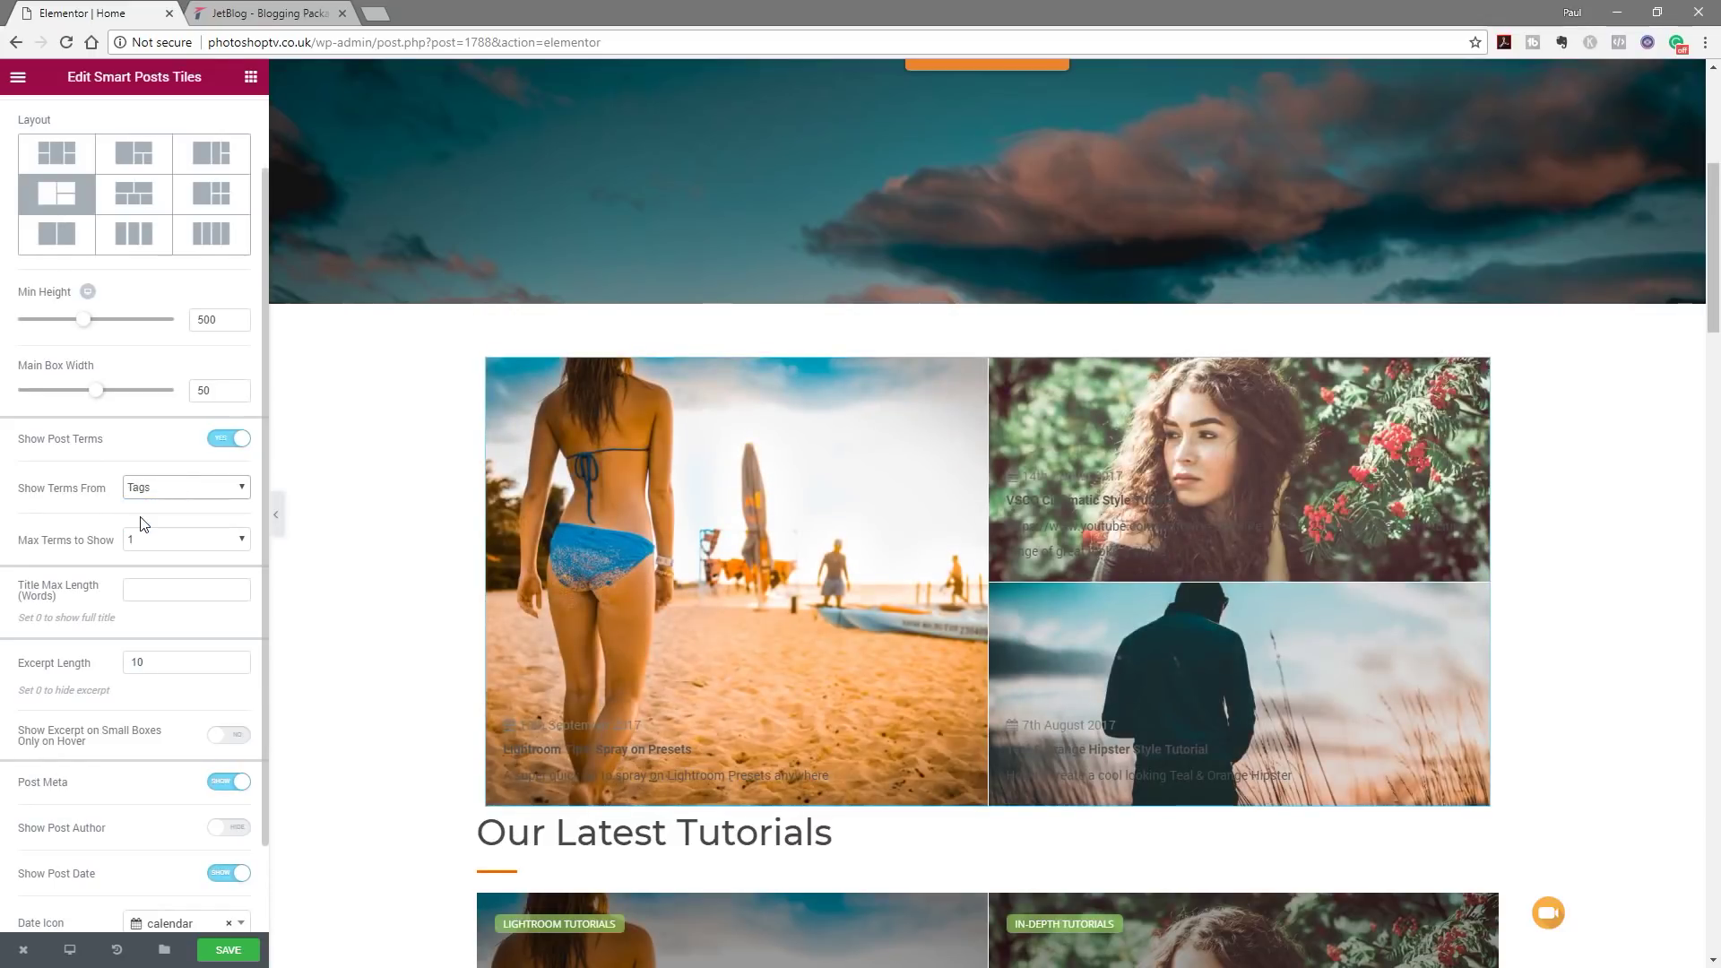
{"action": "left_click", "coordinate": [164, 495]}
{"action": "left_click", "coordinate": [164, 508]}
{"action": "left_click", "coordinate": [168, 543]}
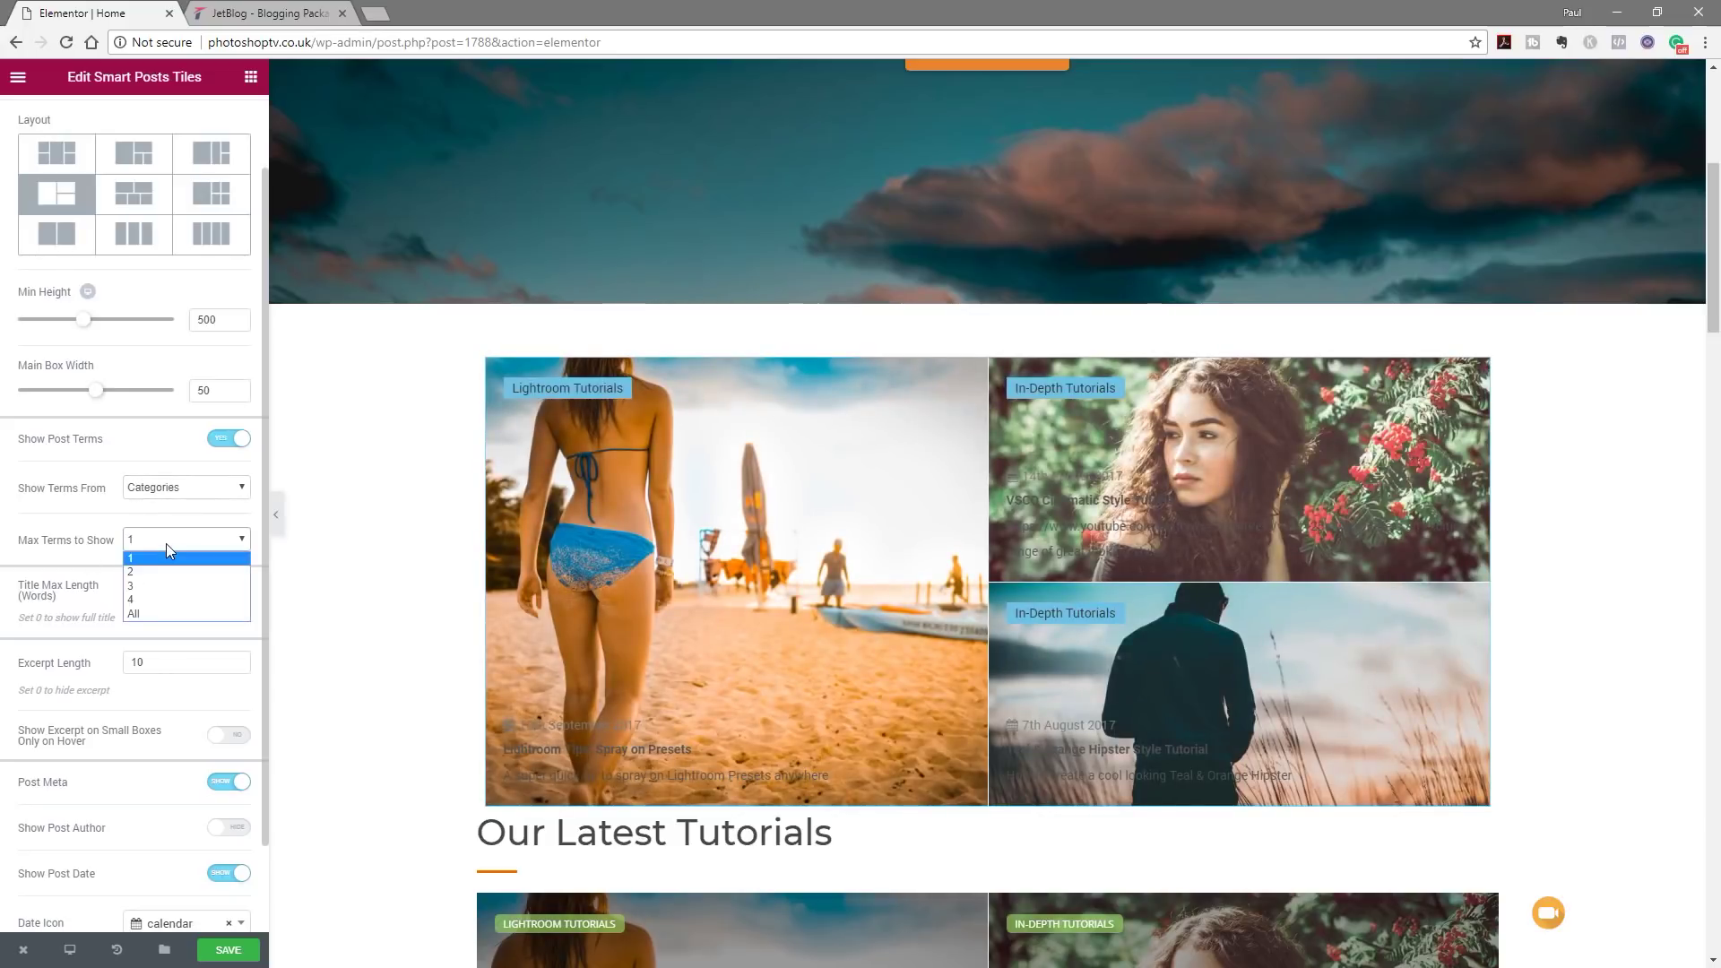
{"action": "left_click", "coordinate": [179, 554]}
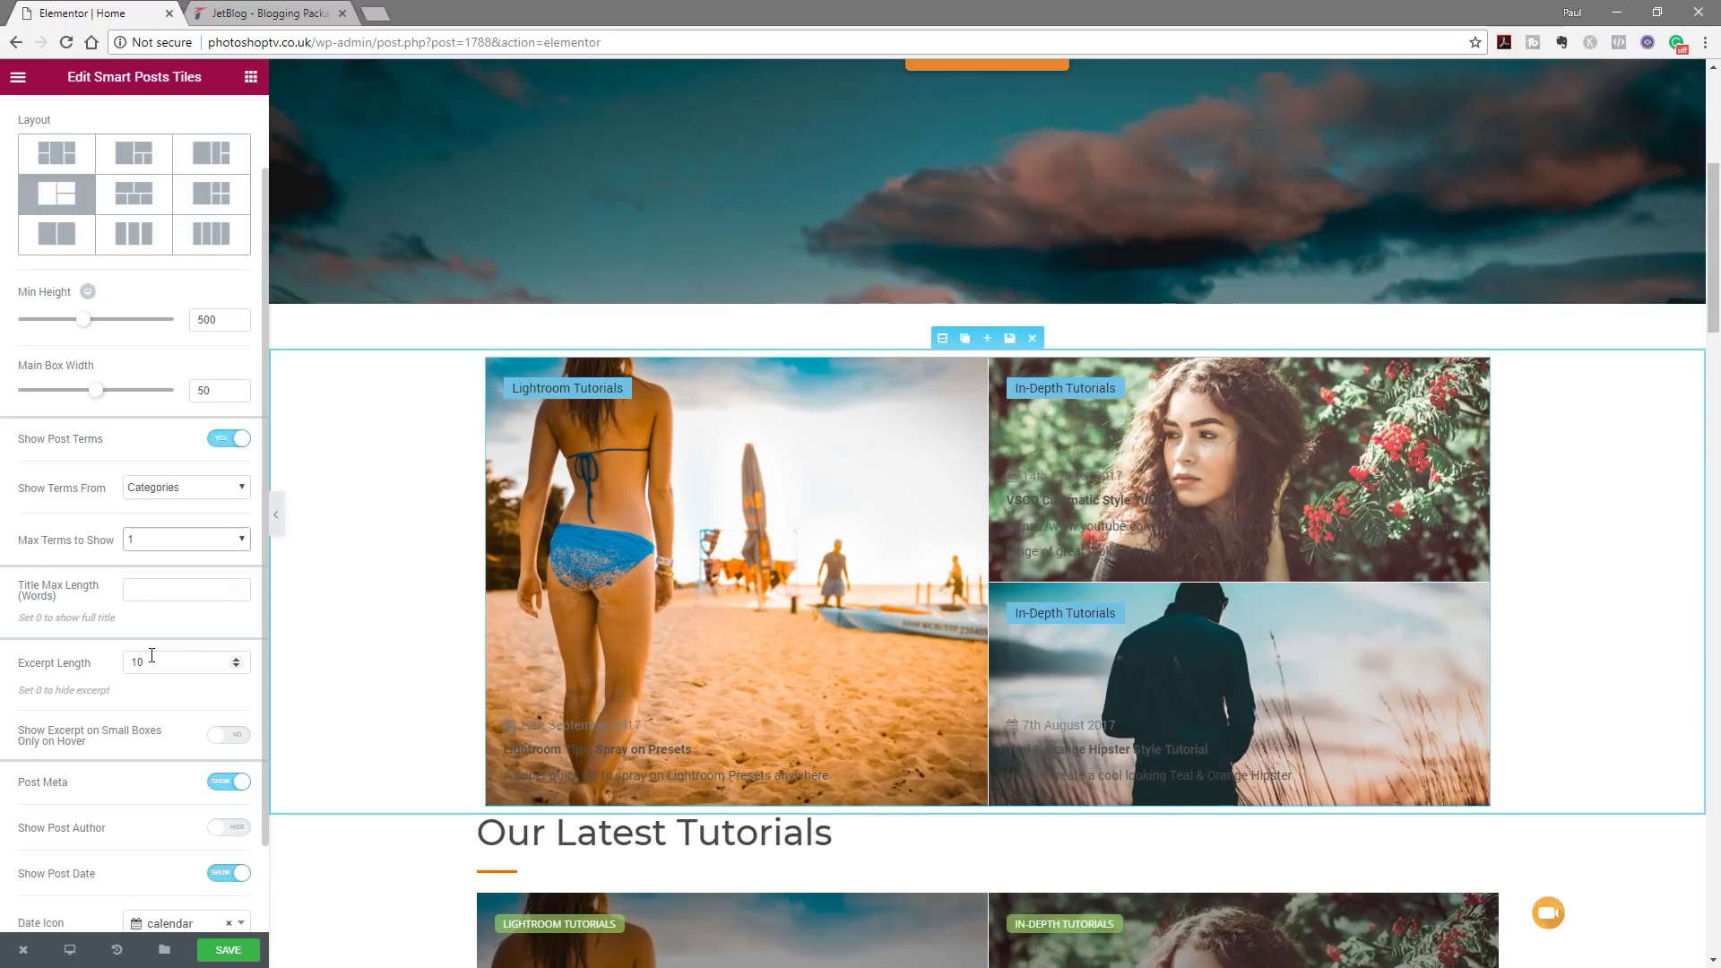
Set the excerpt length to 0 to hide the excerpts on the tiles.
{"action": "left_click", "coordinate": [125, 661]}
{"action": "key", "text": "Delete"}
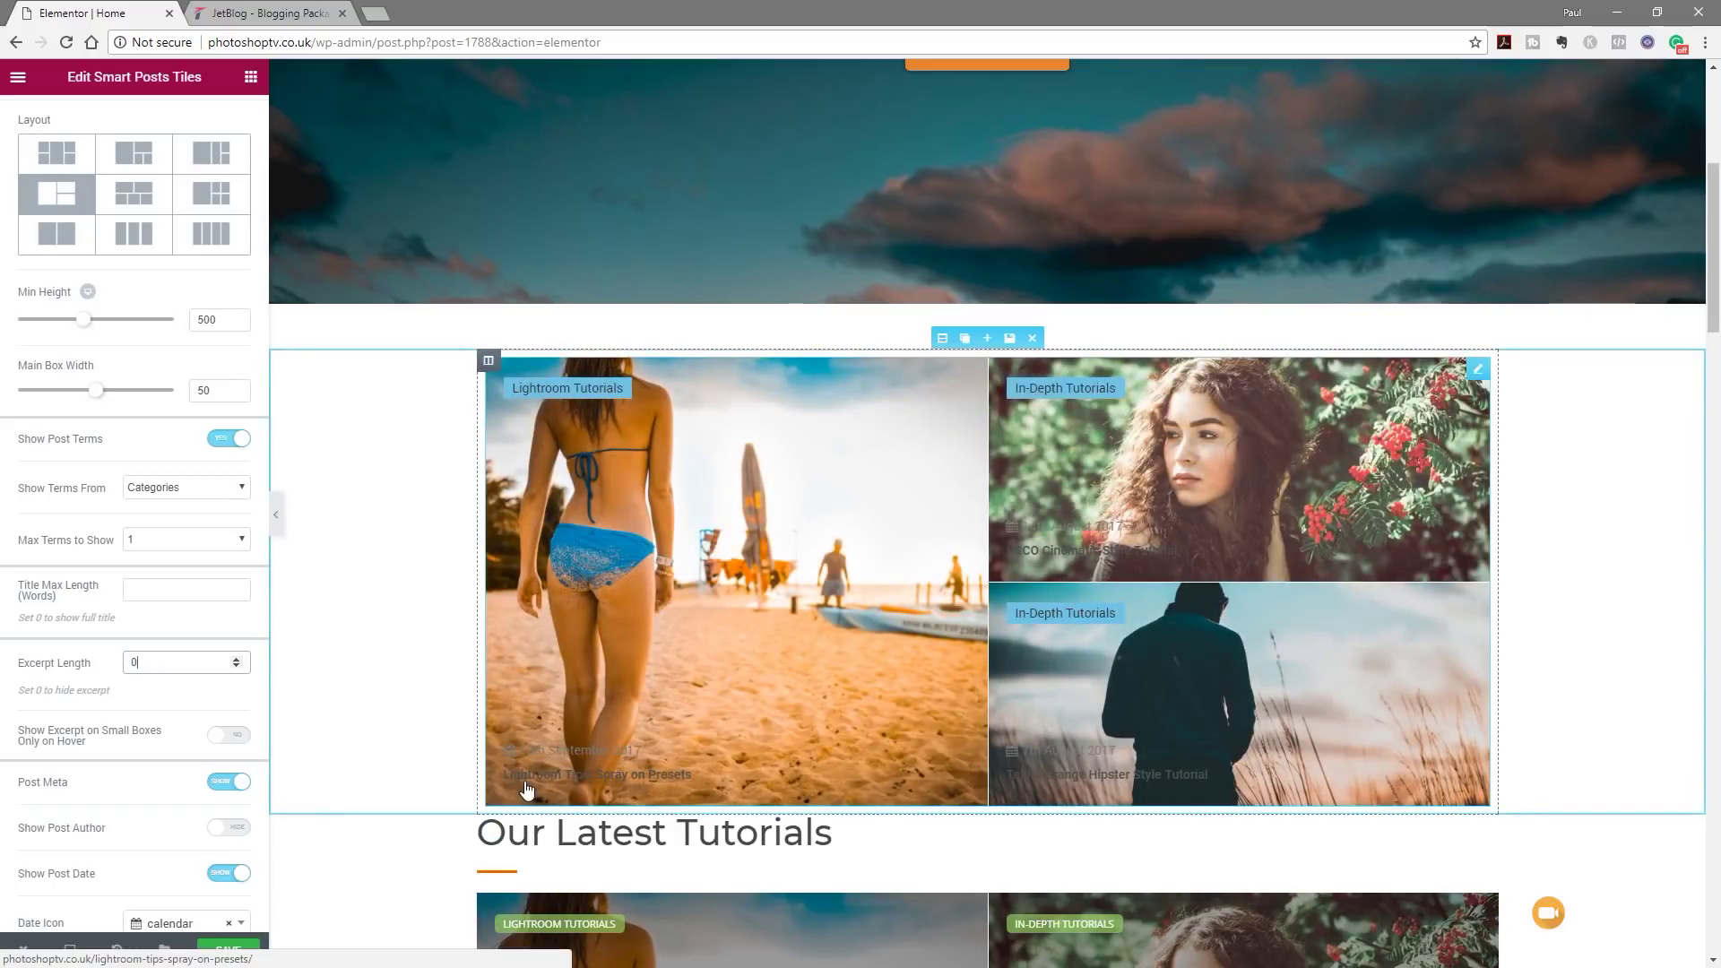
{"action": "scroll", "coordinate": [184, 750], "scroll_direction": "down", "scroll_amount": 2}
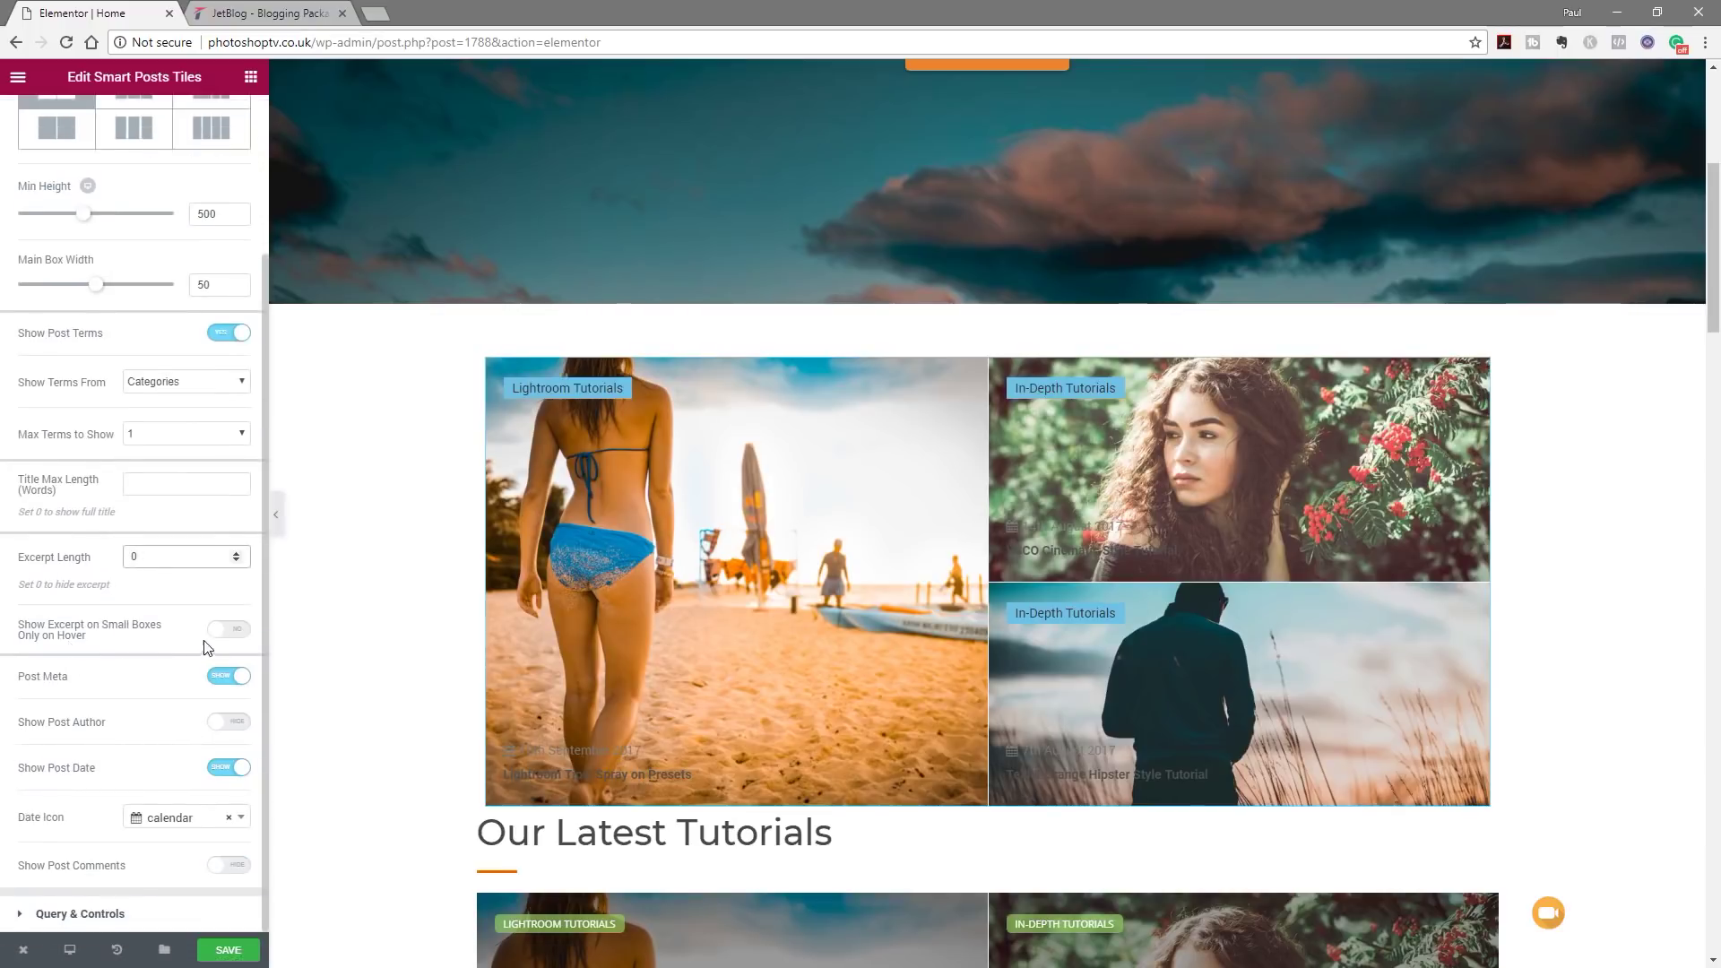
Try an excerpt length of 10 with hover-only excerpts on small boxes, and revert to length 0 with the hover option off.
{"action": "left_click", "coordinate": [125, 553]}
{"action": "type", "text": "1"}
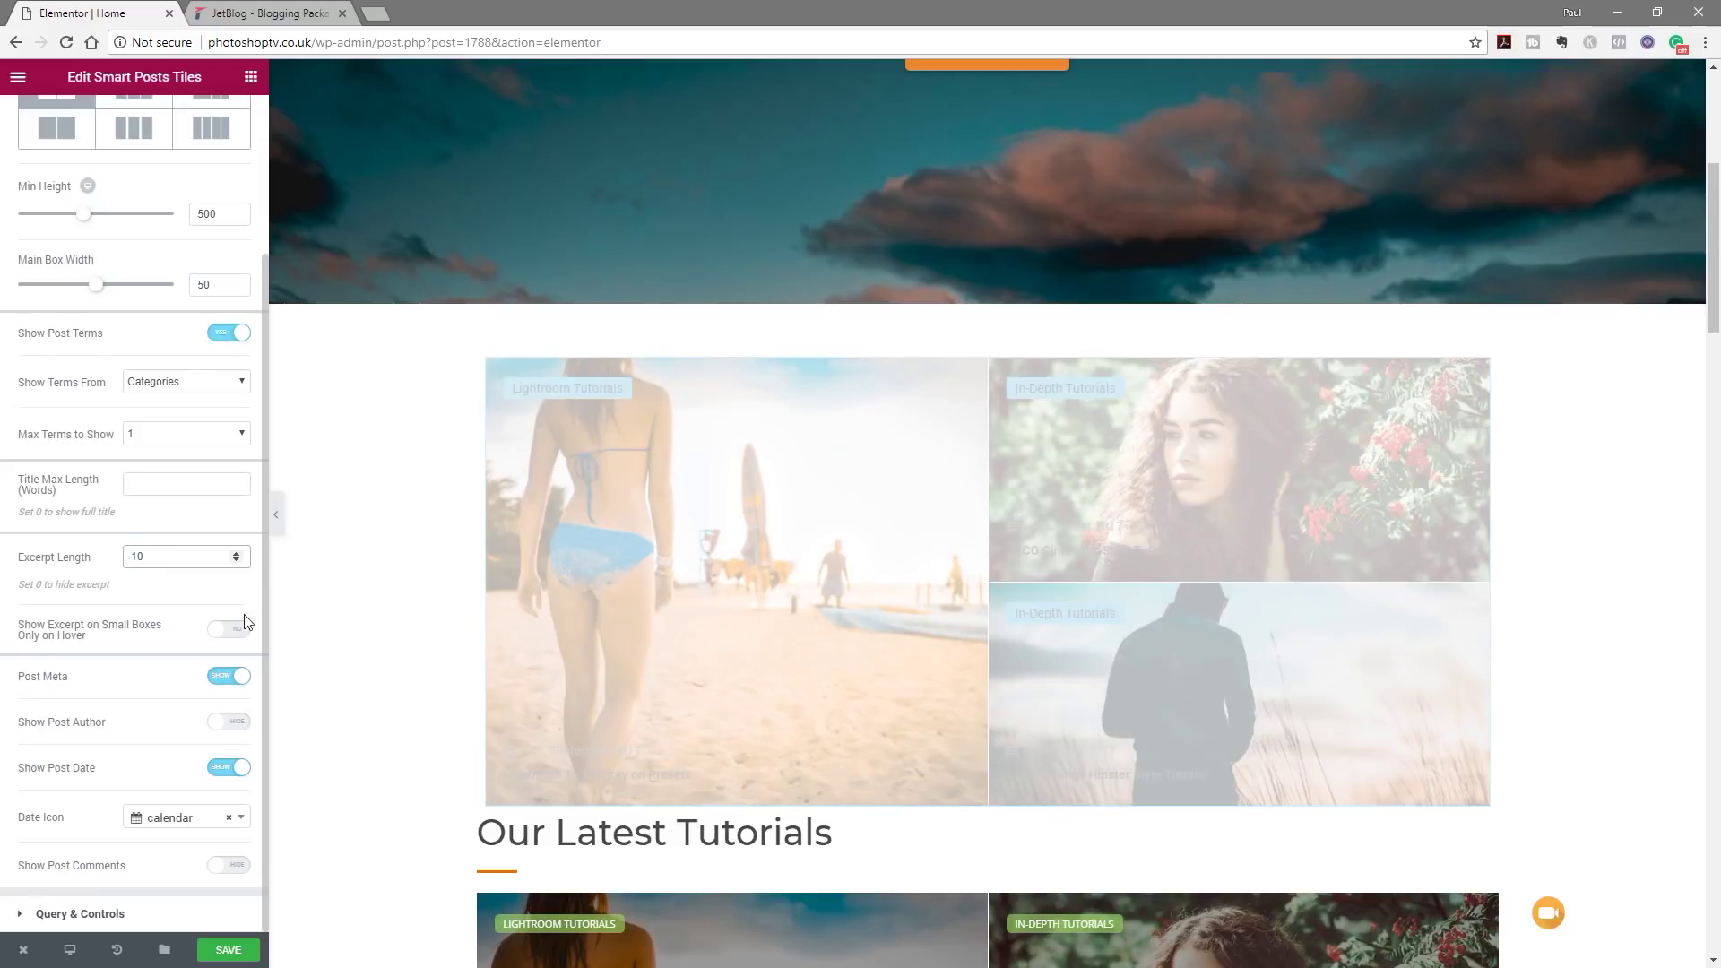
{"action": "left_click", "coordinate": [238, 638]}
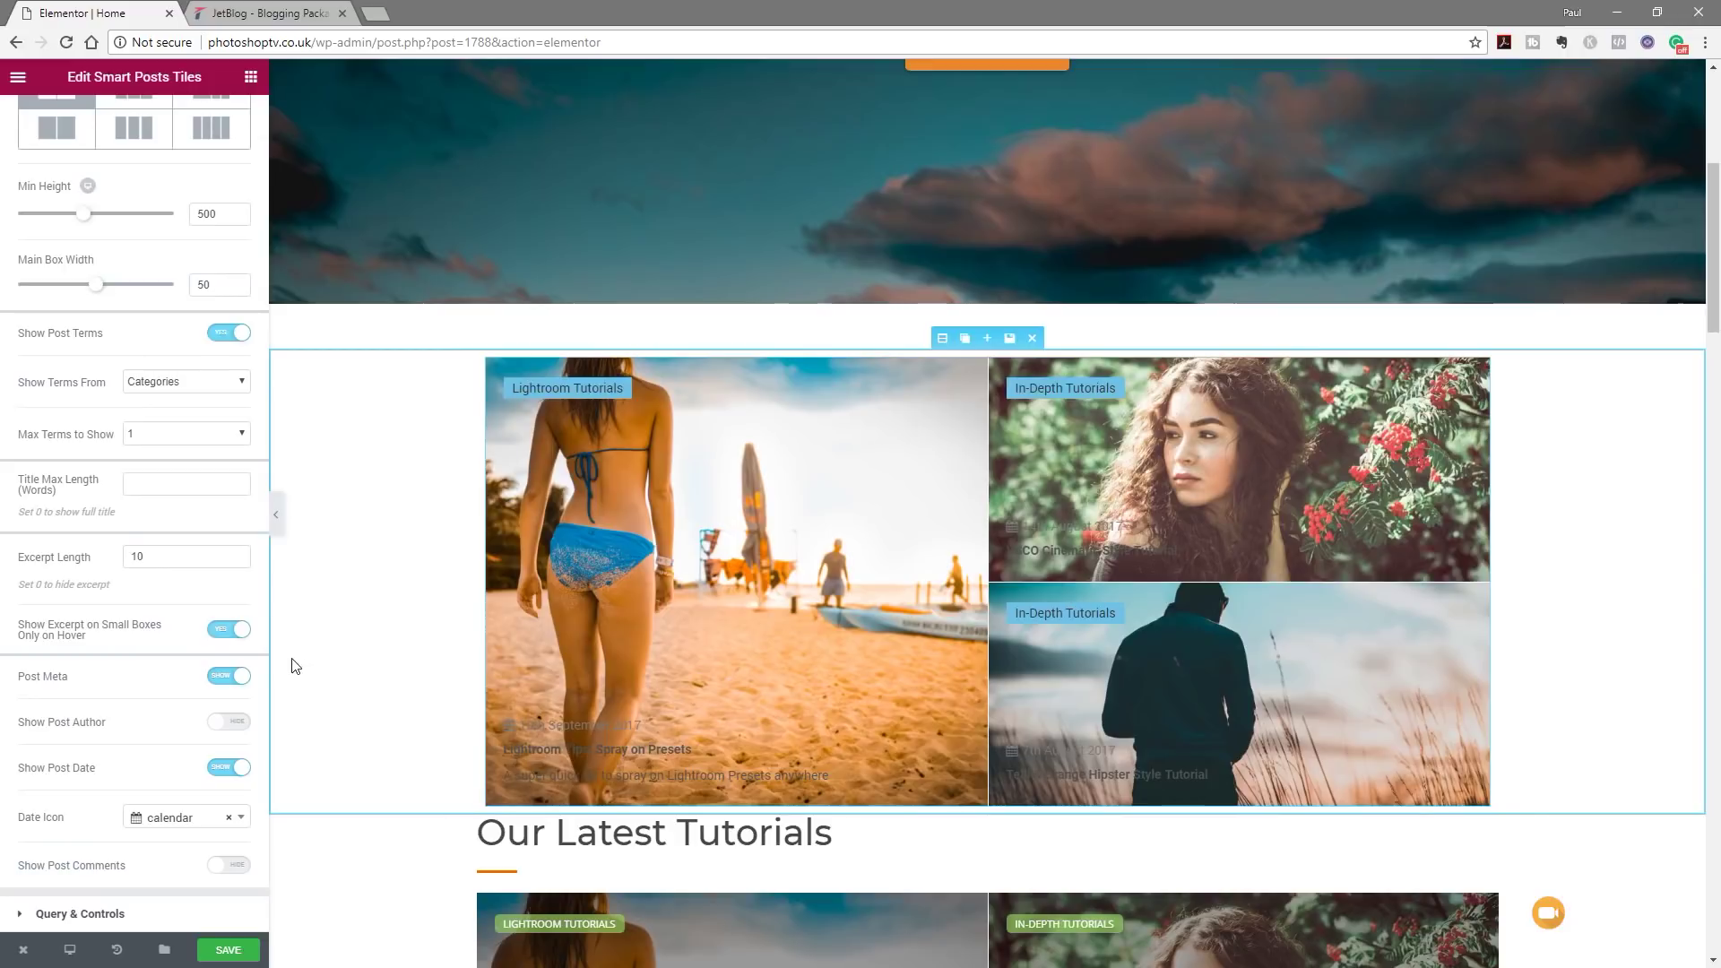
{"action": "double_click", "coordinate": [125, 554]}
{"action": "type", "text": "0"}
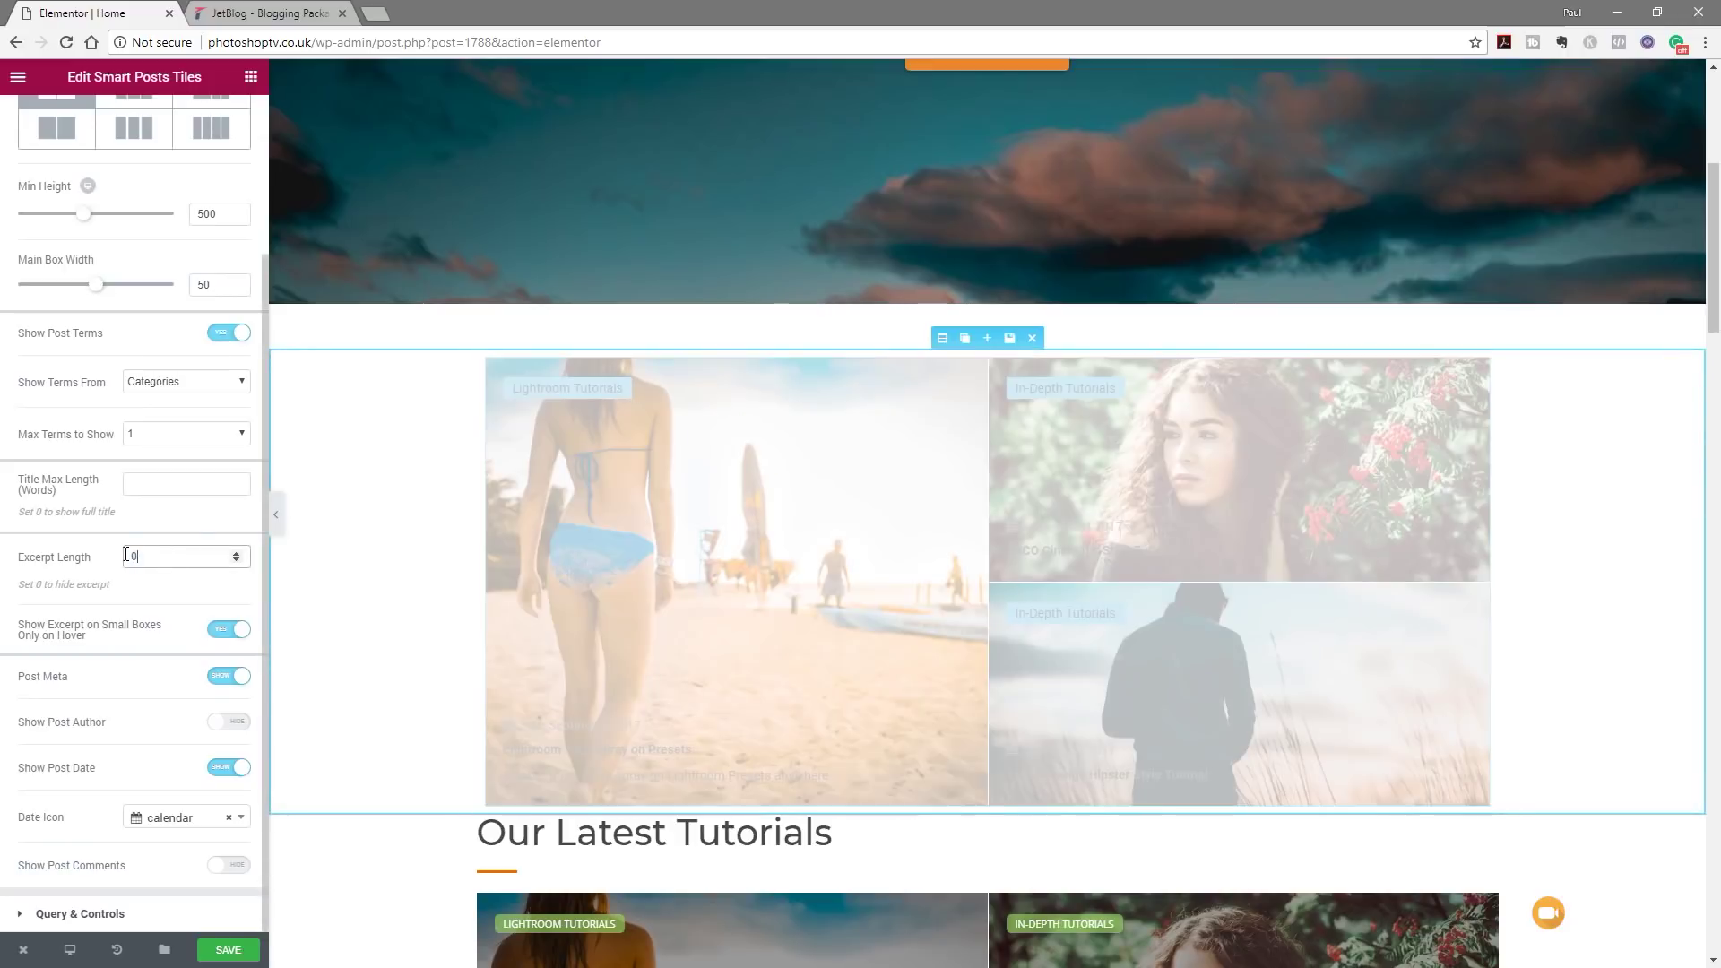
{"action": "left_click", "coordinate": [220, 636]}
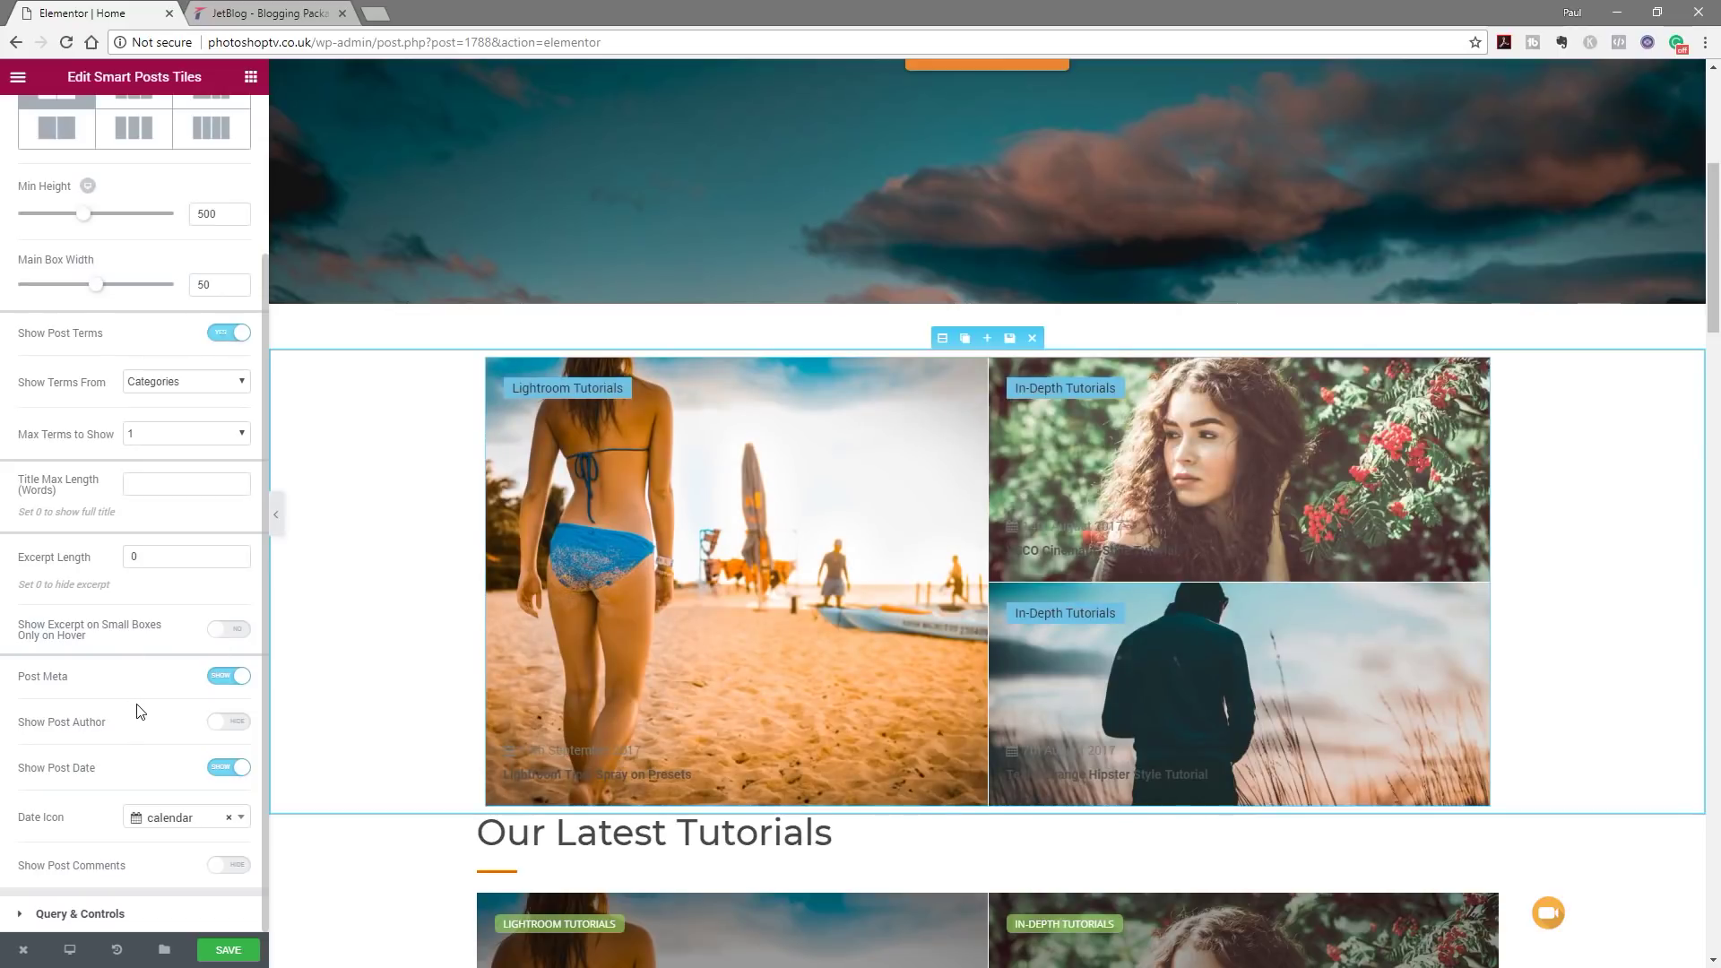
Toggle the post meta off and back on, and enable showing excerpts on small boxes only on hover.
{"action": "left_click", "coordinate": [219, 678]}
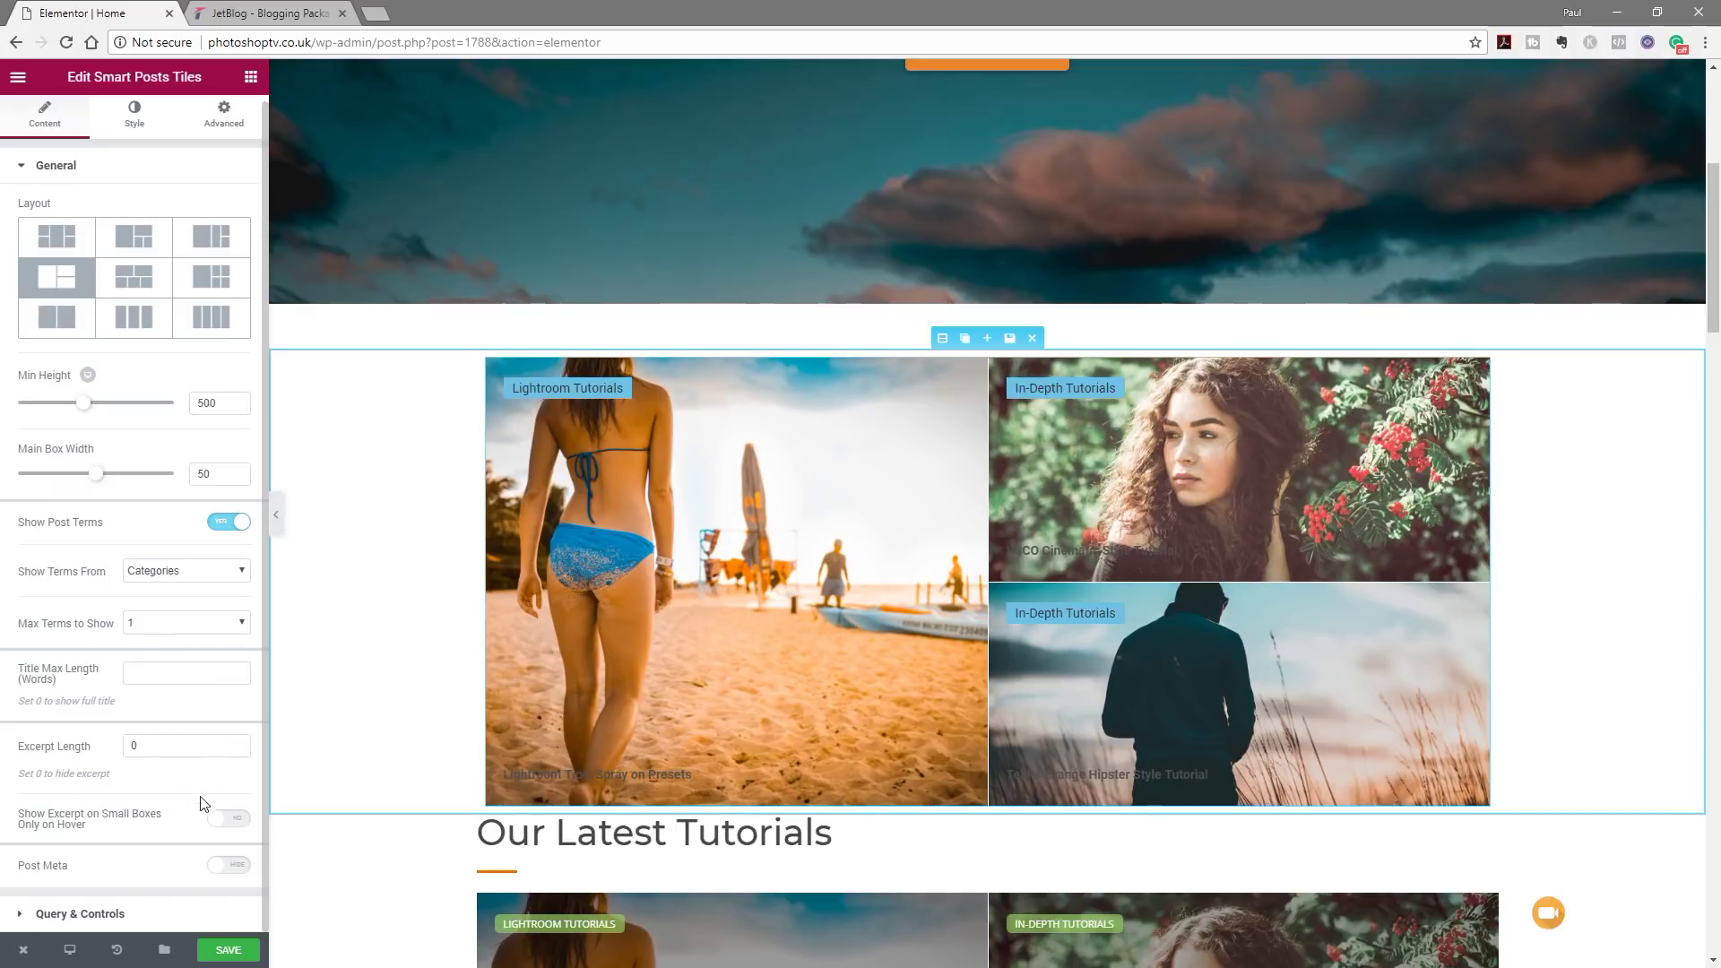
{"action": "left_click", "coordinate": [230, 819]}
{"action": "left_click", "coordinate": [231, 866]}
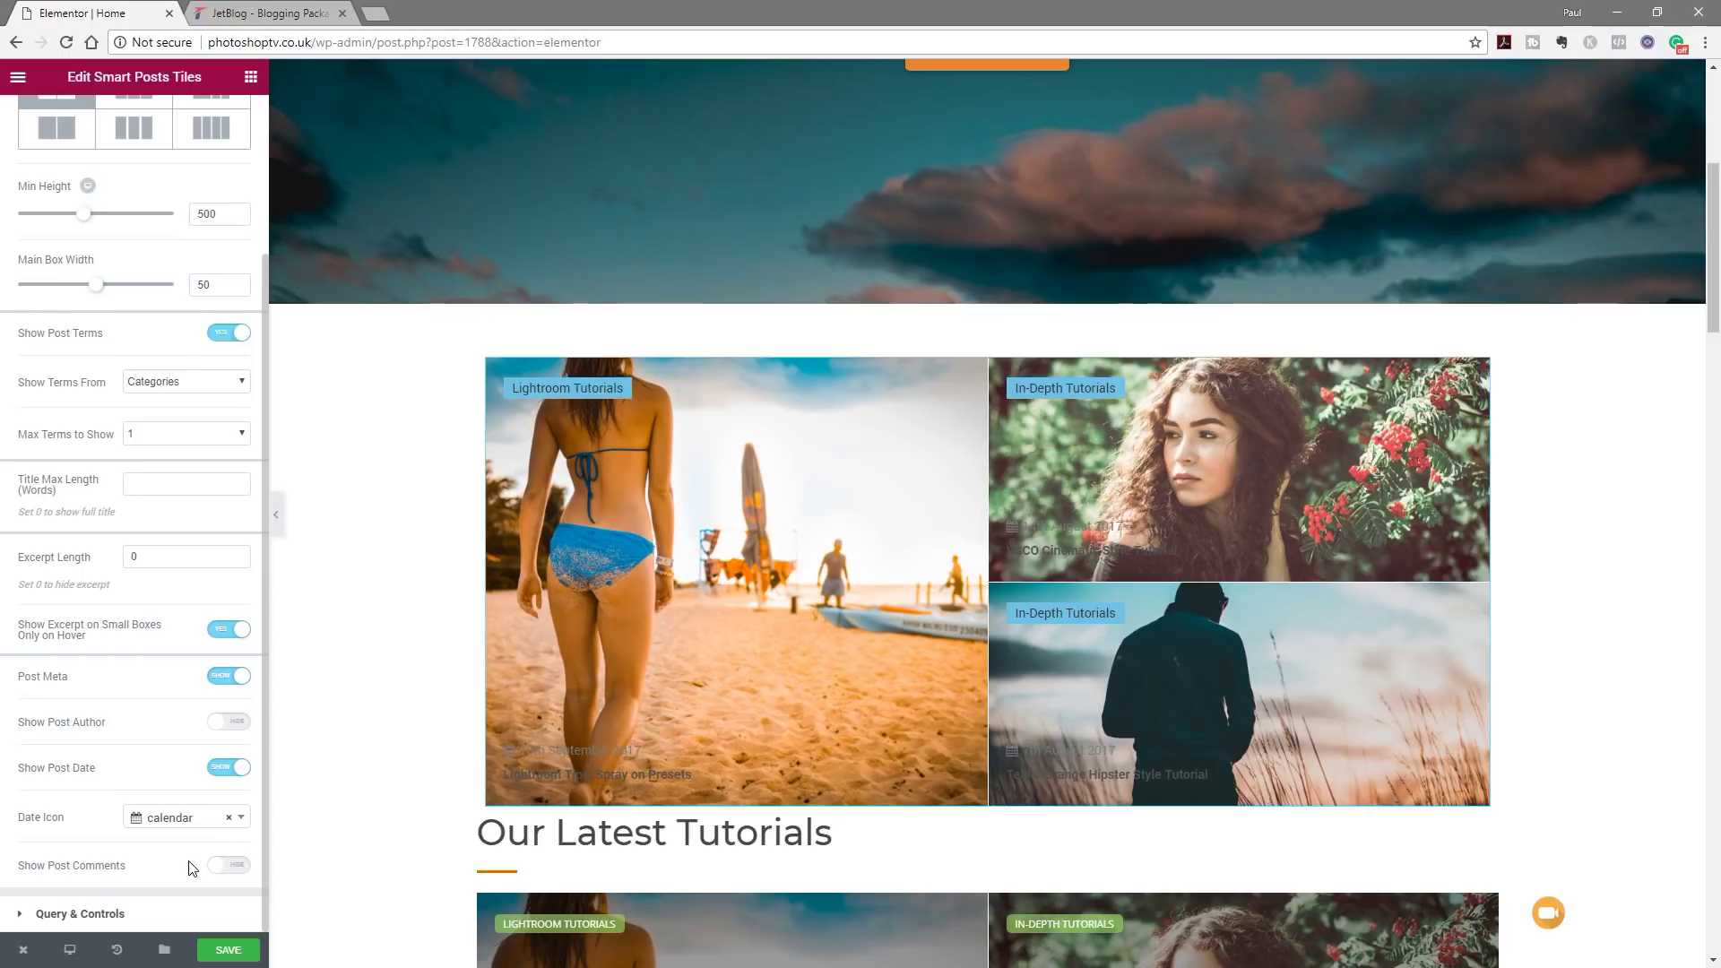
Try the tiles as a carousel with 3 slides and control arrows, and disable the carousel again.
{"action": "left_click", "coordinate": [112, 914]}
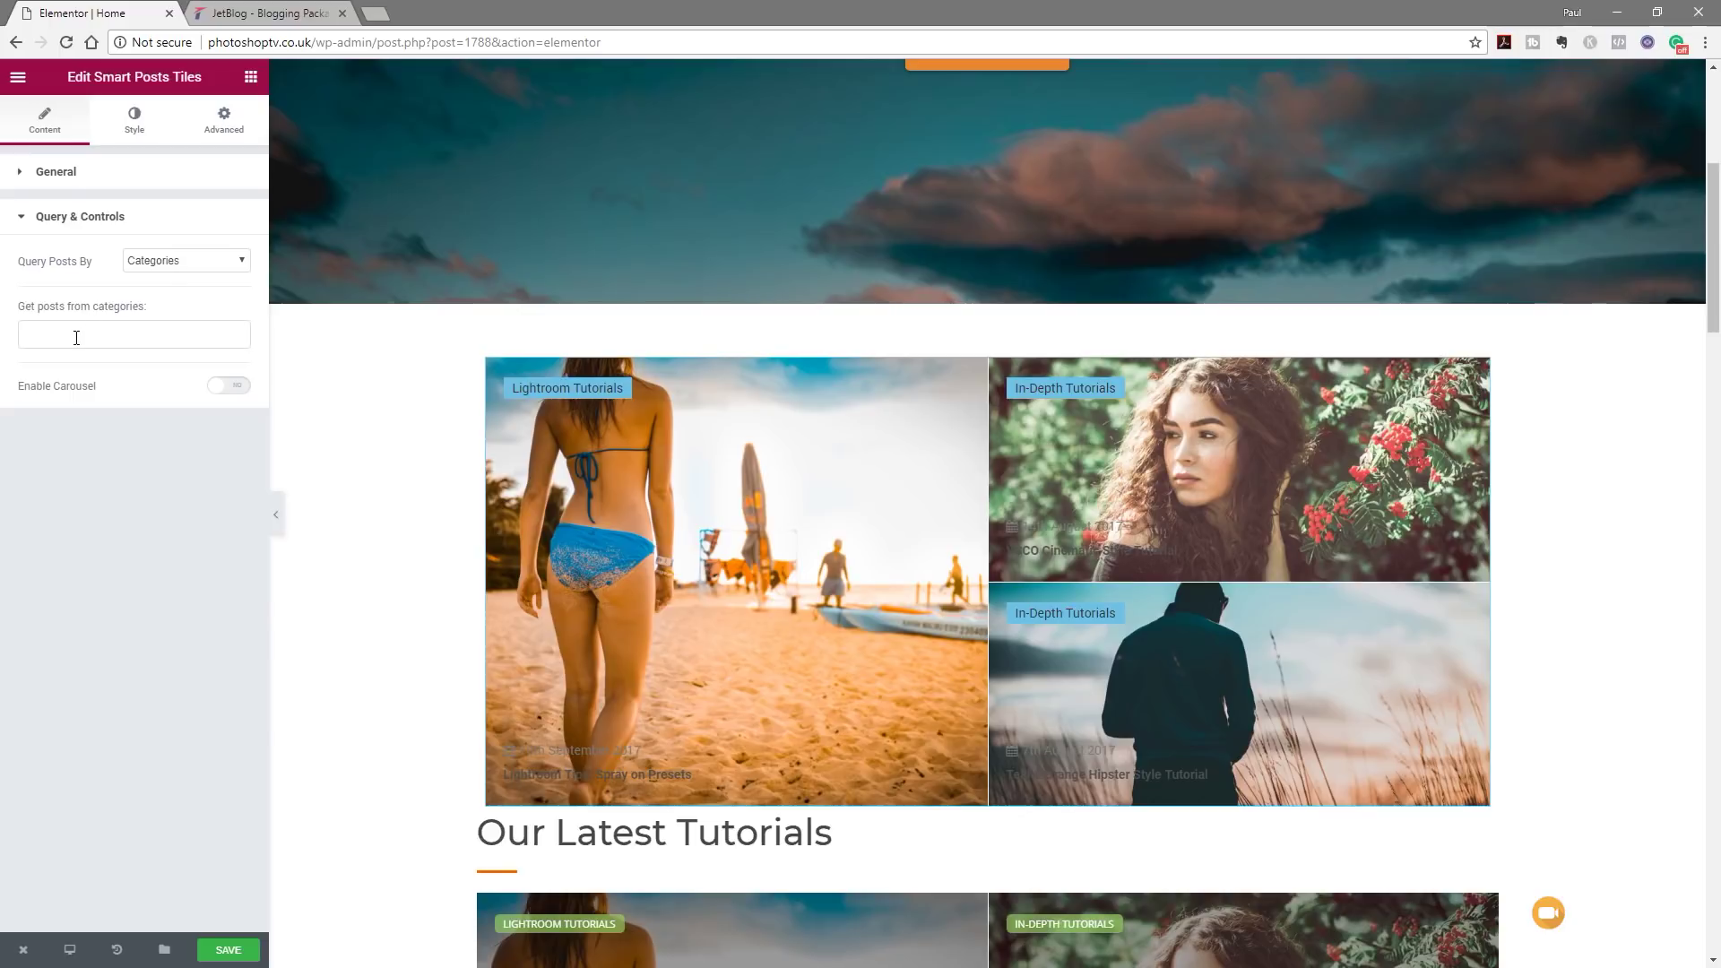
{"action": "left_click", "coordinate": [235, 387]}
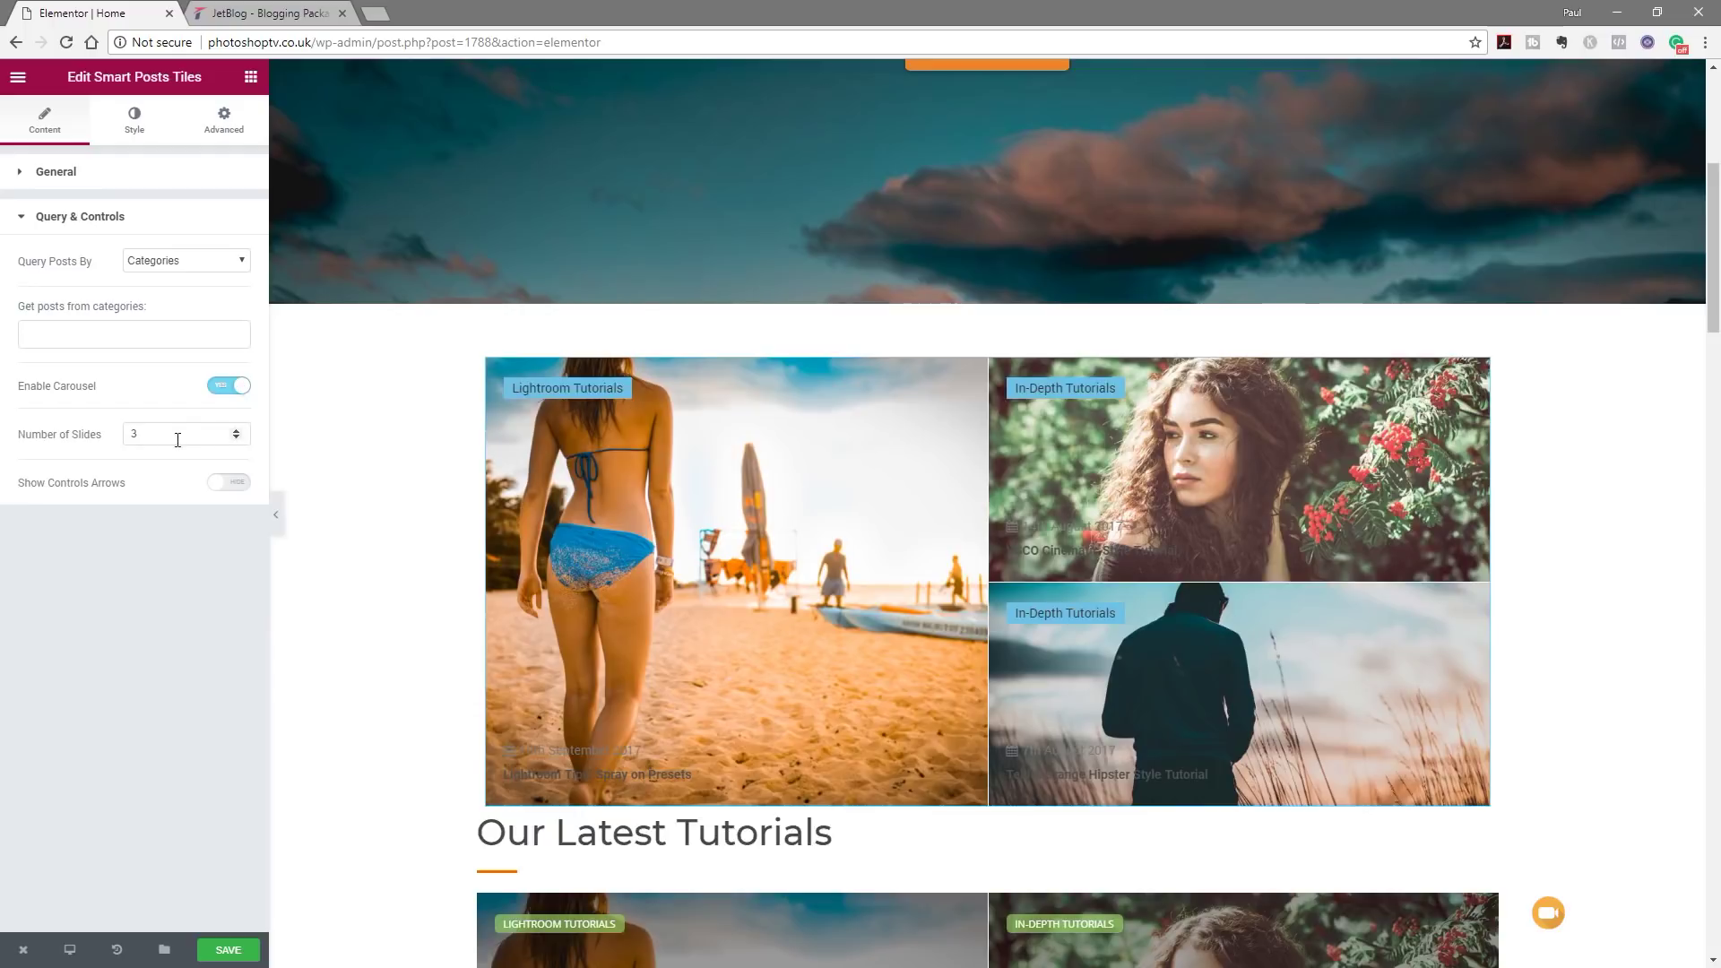
{"action": "left_click", "coordinate": [147, 439]}
{"action": "left_click", "coordinate": [239, 487]}
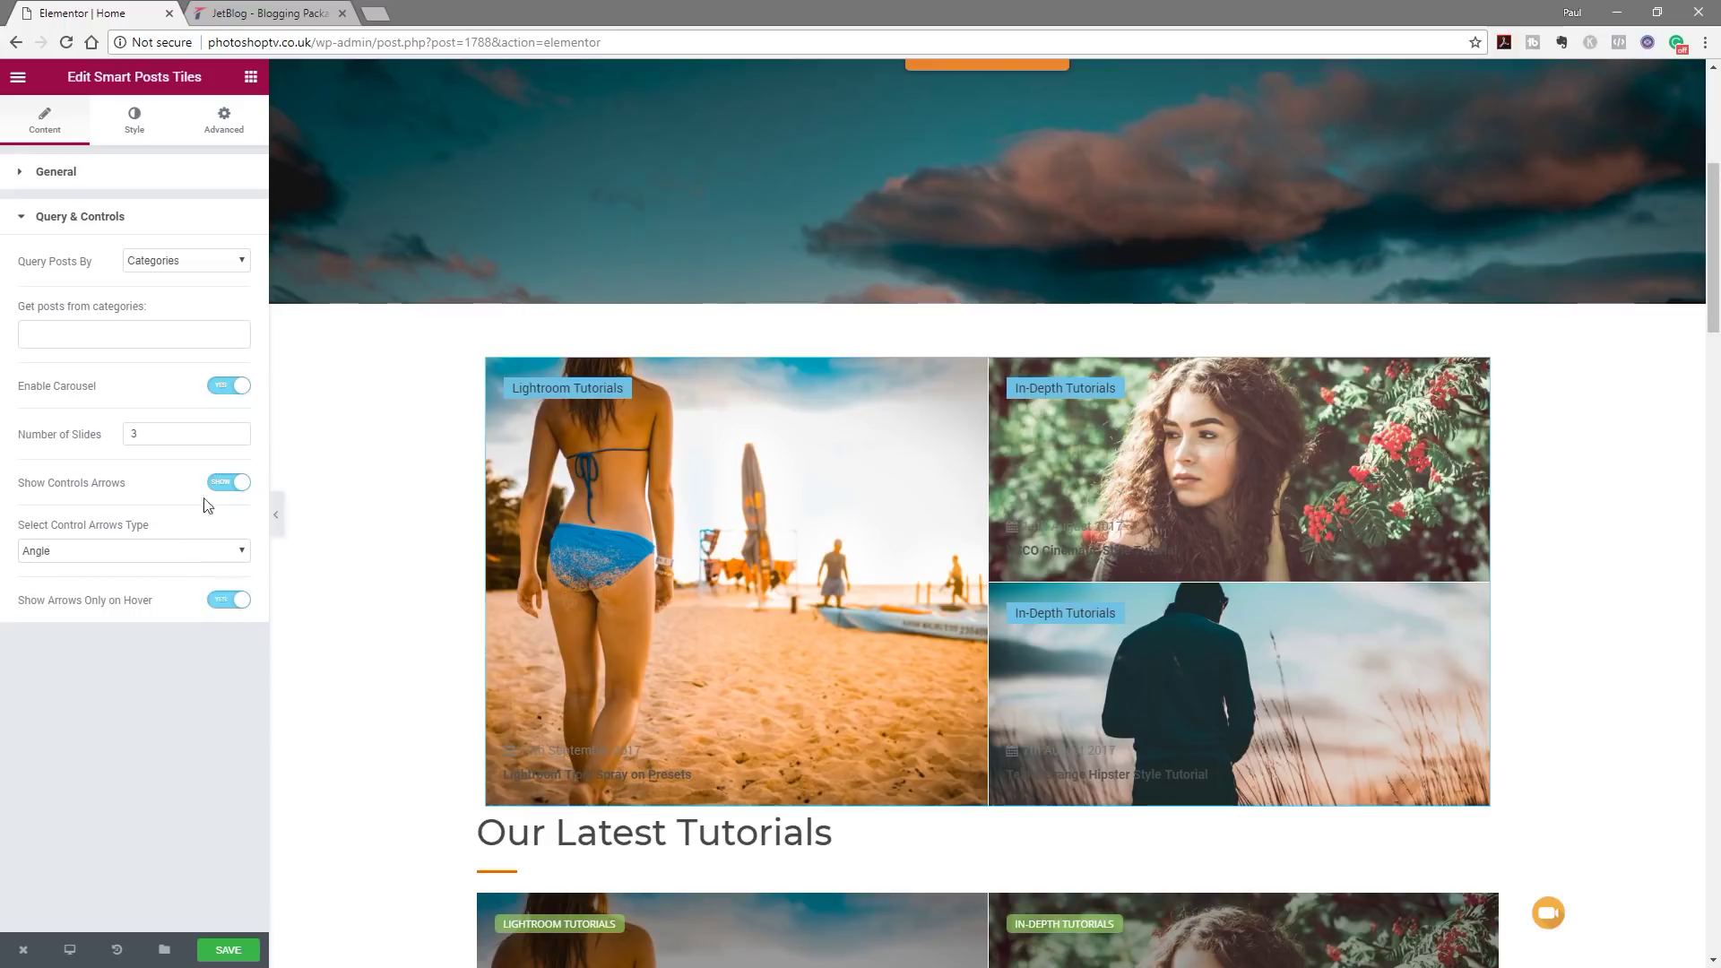
{"action": "left_click", "coordinate": [228, 387]}
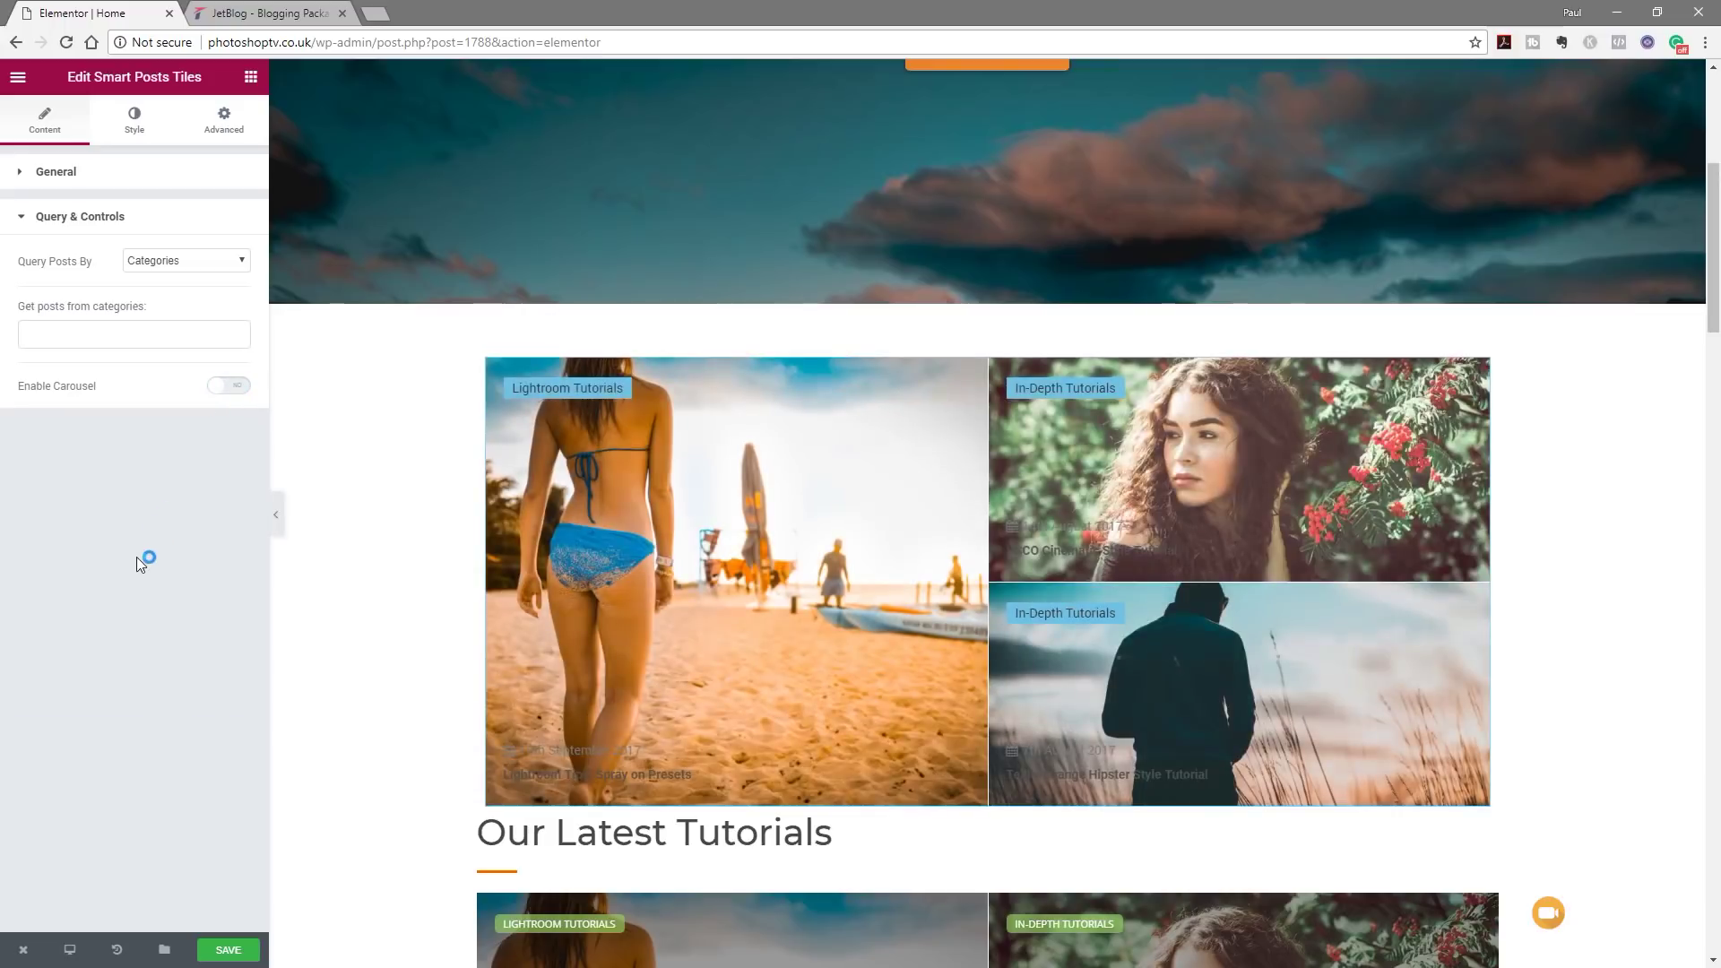
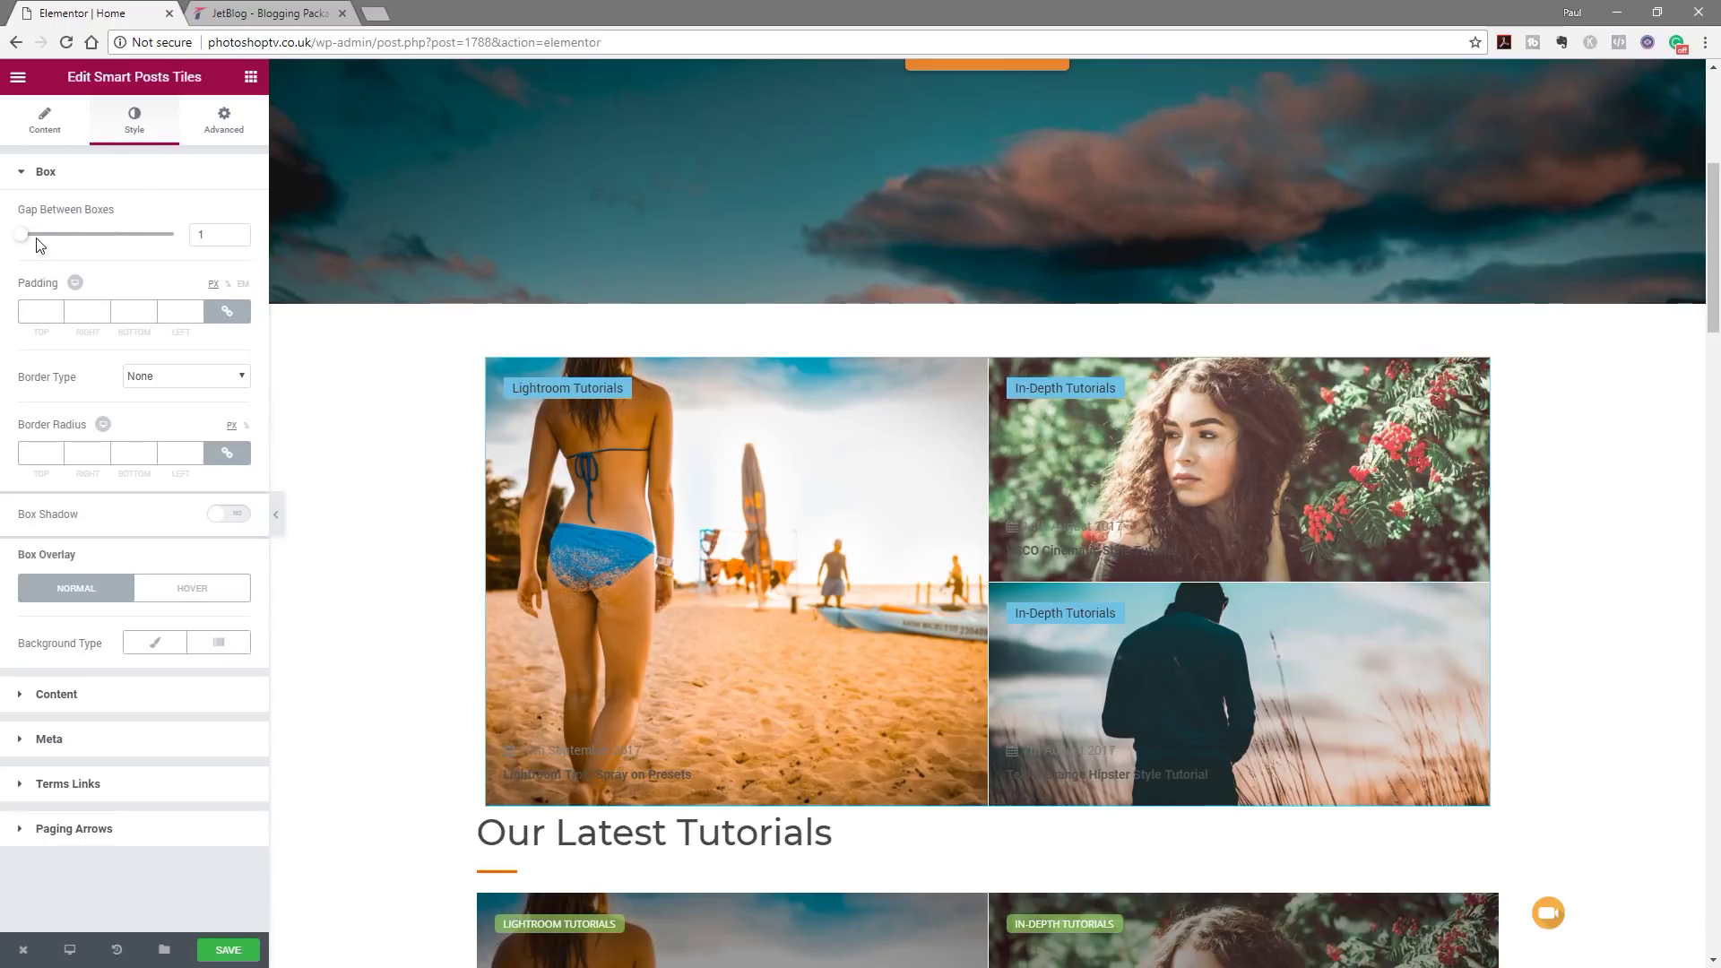
Set the gap between the tile boxes to 0 in the widget's box style.
{"action": "mouse_move", "coordinate": [25, 241]}
{"action": "left_mouse_down"}
{"action": "mouse_move", "coordinate": [78, 238]}
{"action": "mouse_move", "coordinate": [8, 239]}
{"action": "left_mouse_up"}
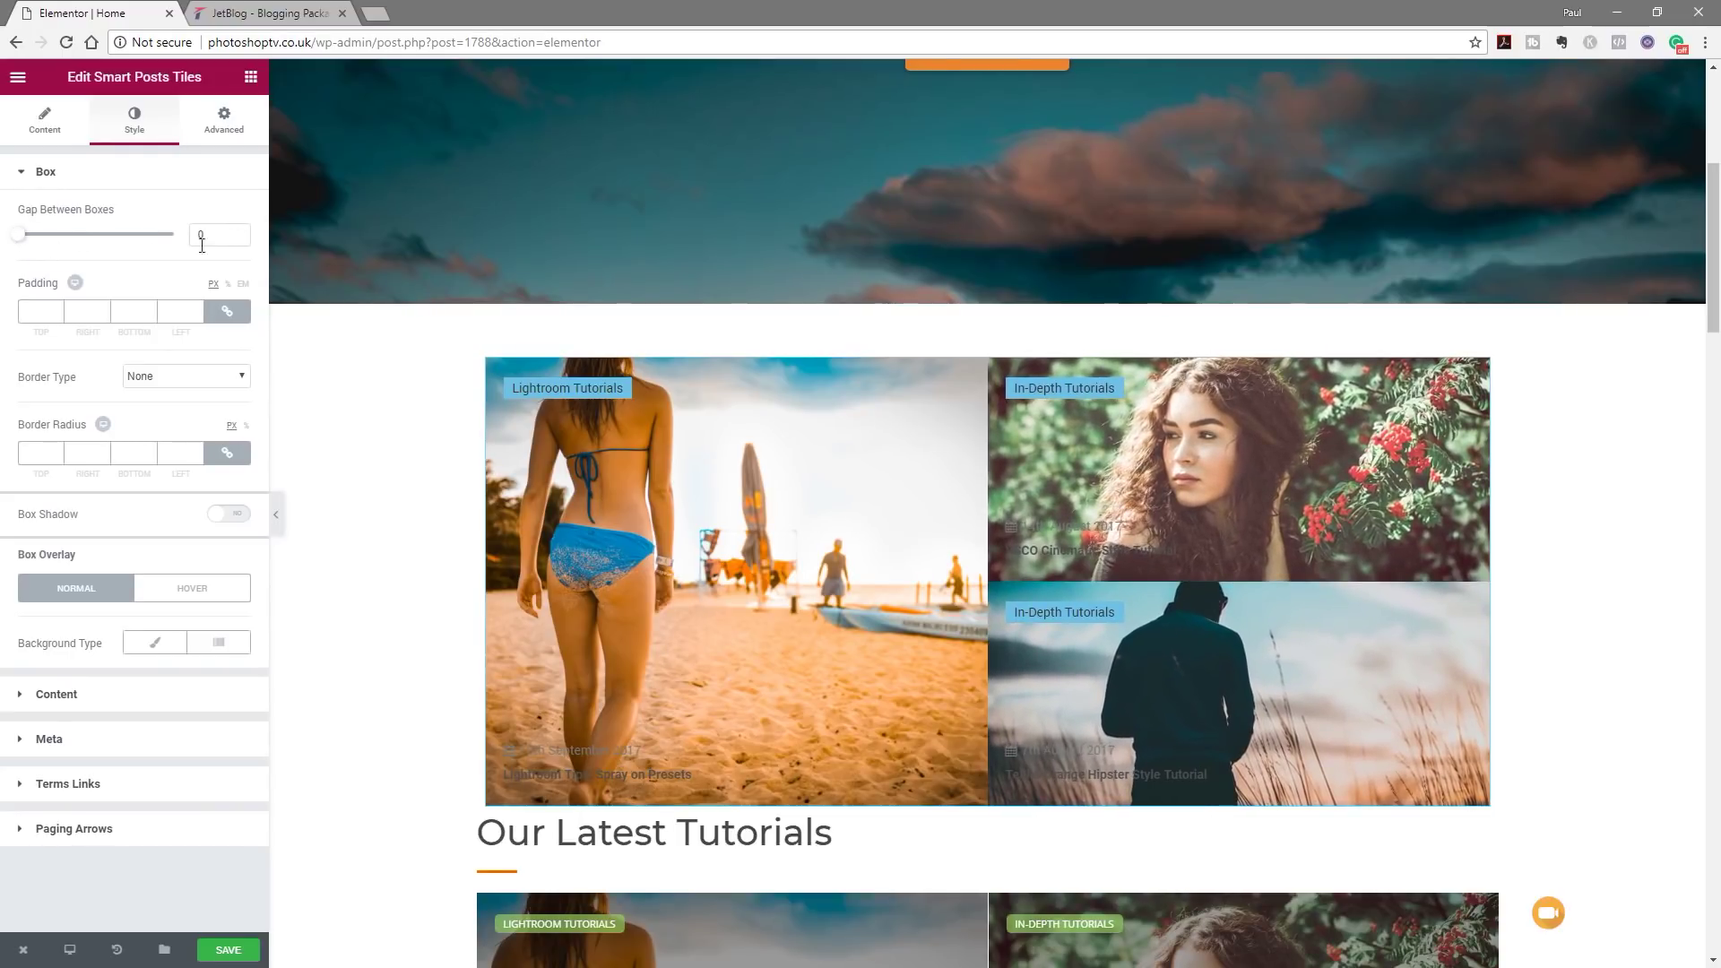
Set the gap between the tile boxes to 1 and compare the tiles with the finished ones under Our Latest Tutorials.
{"action": "left_click", "coordinate": [236, 231]}
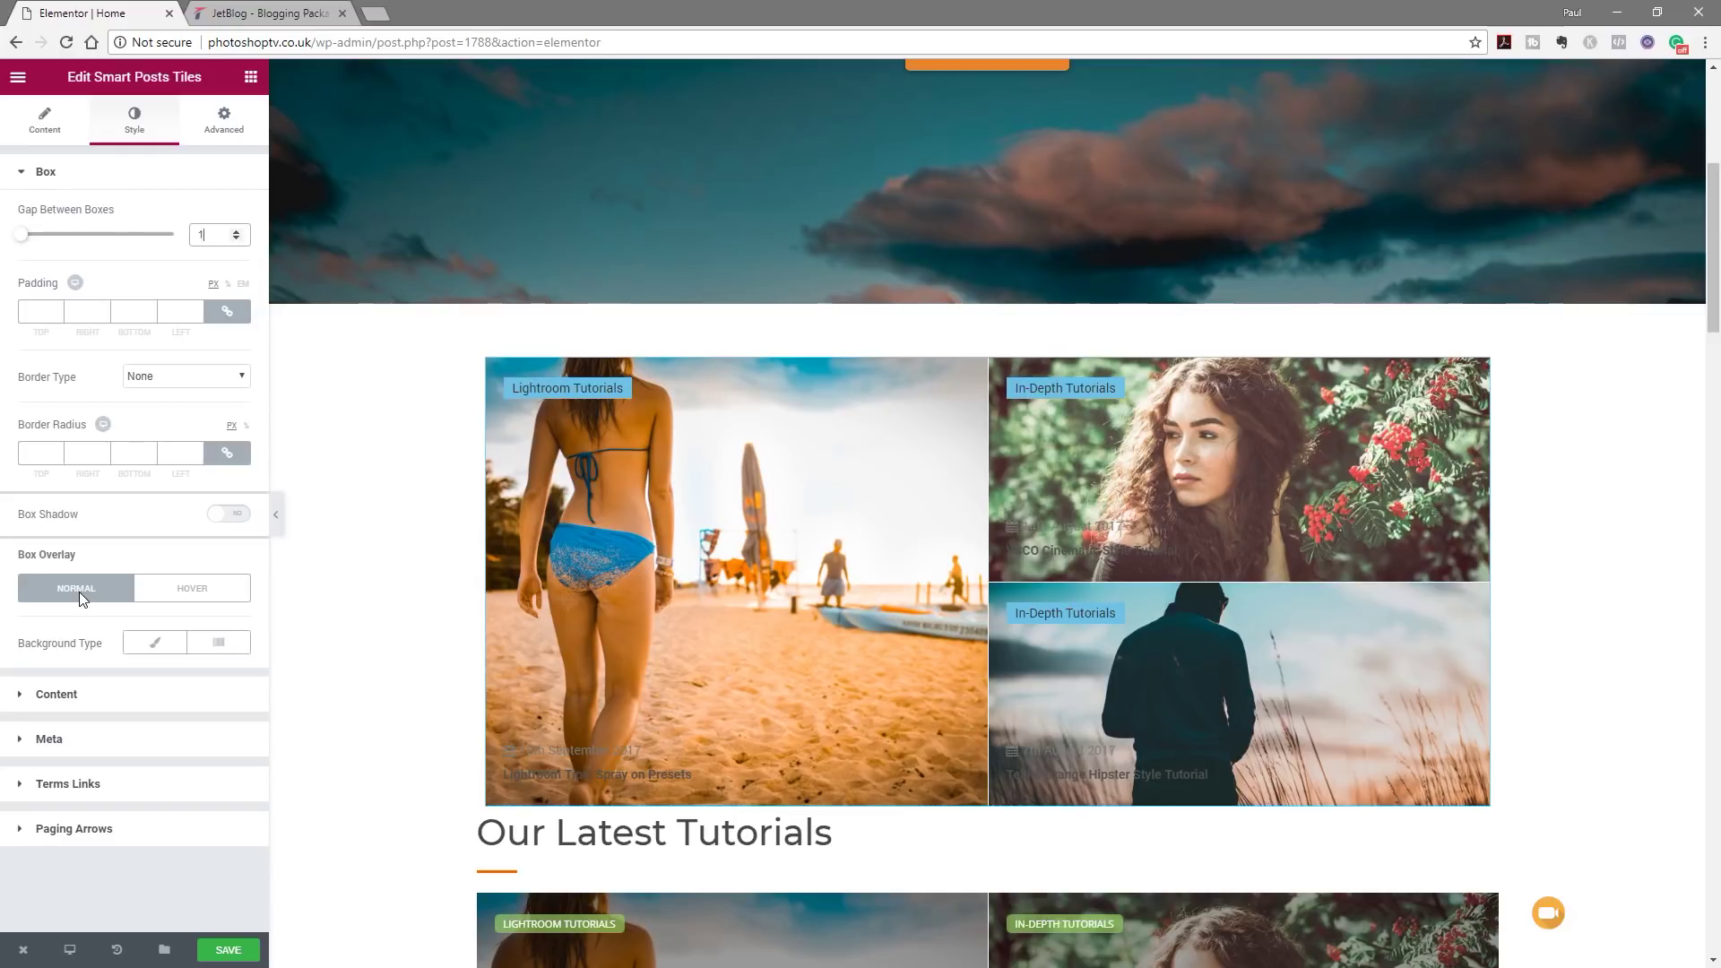
{"action": "scroll", "coordinate": [366, 657], "scroll_direction": "down", "scroll_amount": 4}
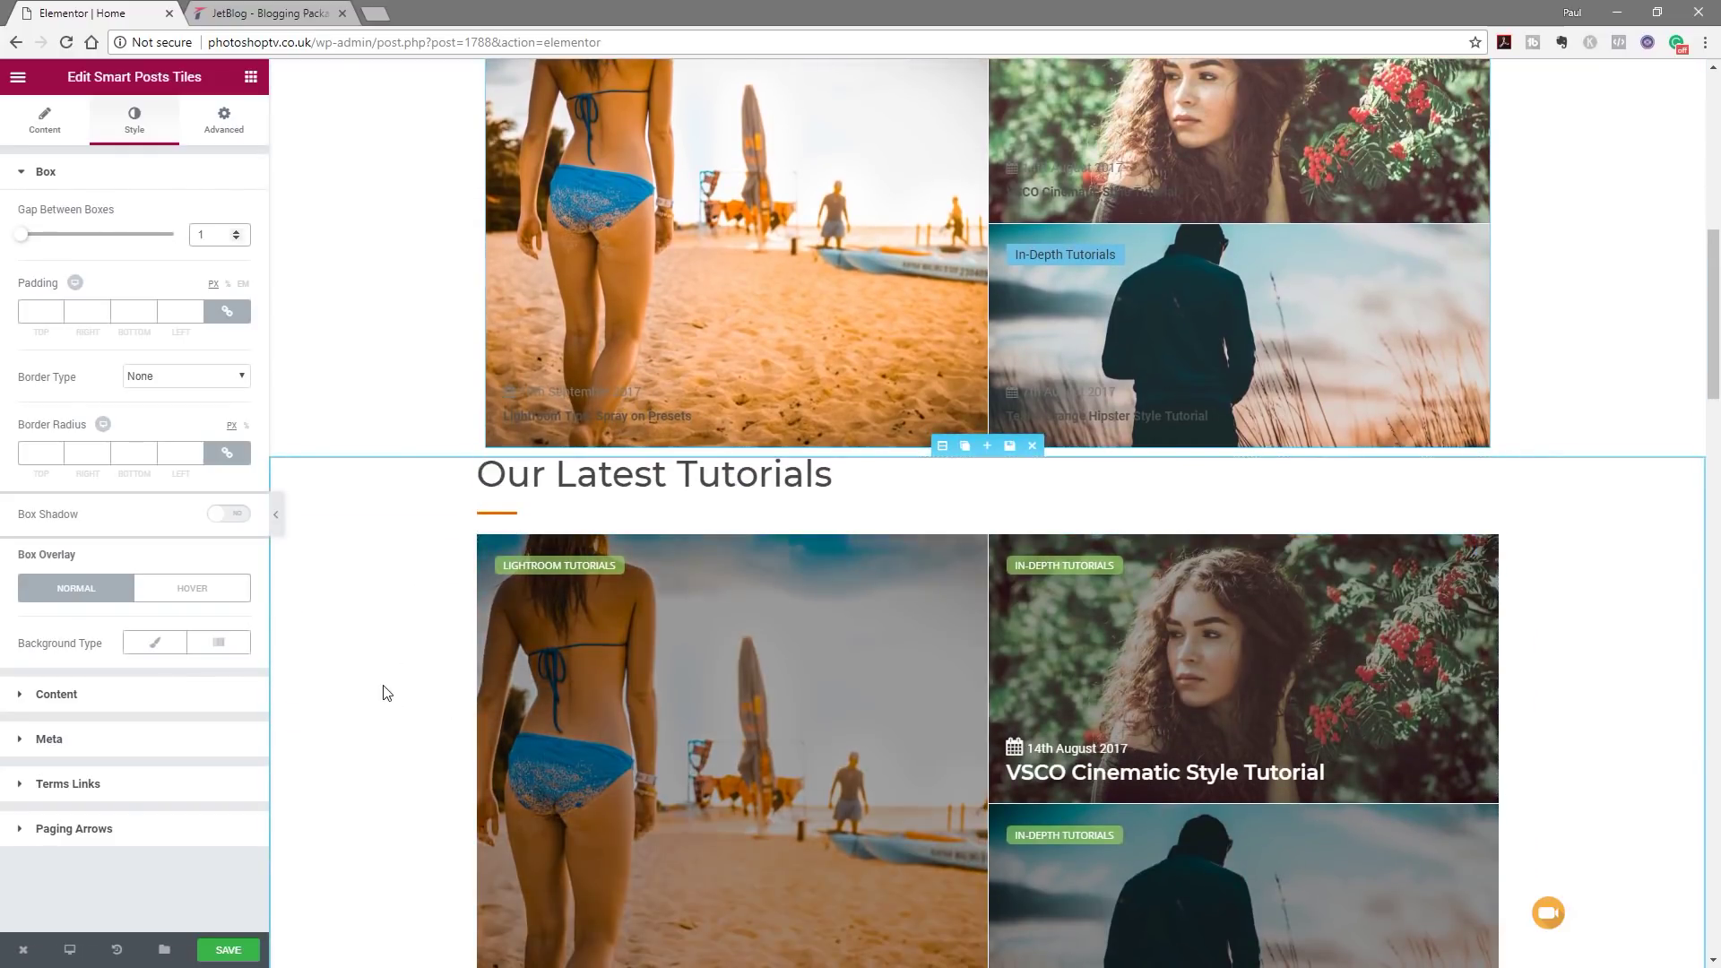
{"action": "scroll", "coordinate": [385, 691], "scroll_direction": "down", "scroll_amount": 3}
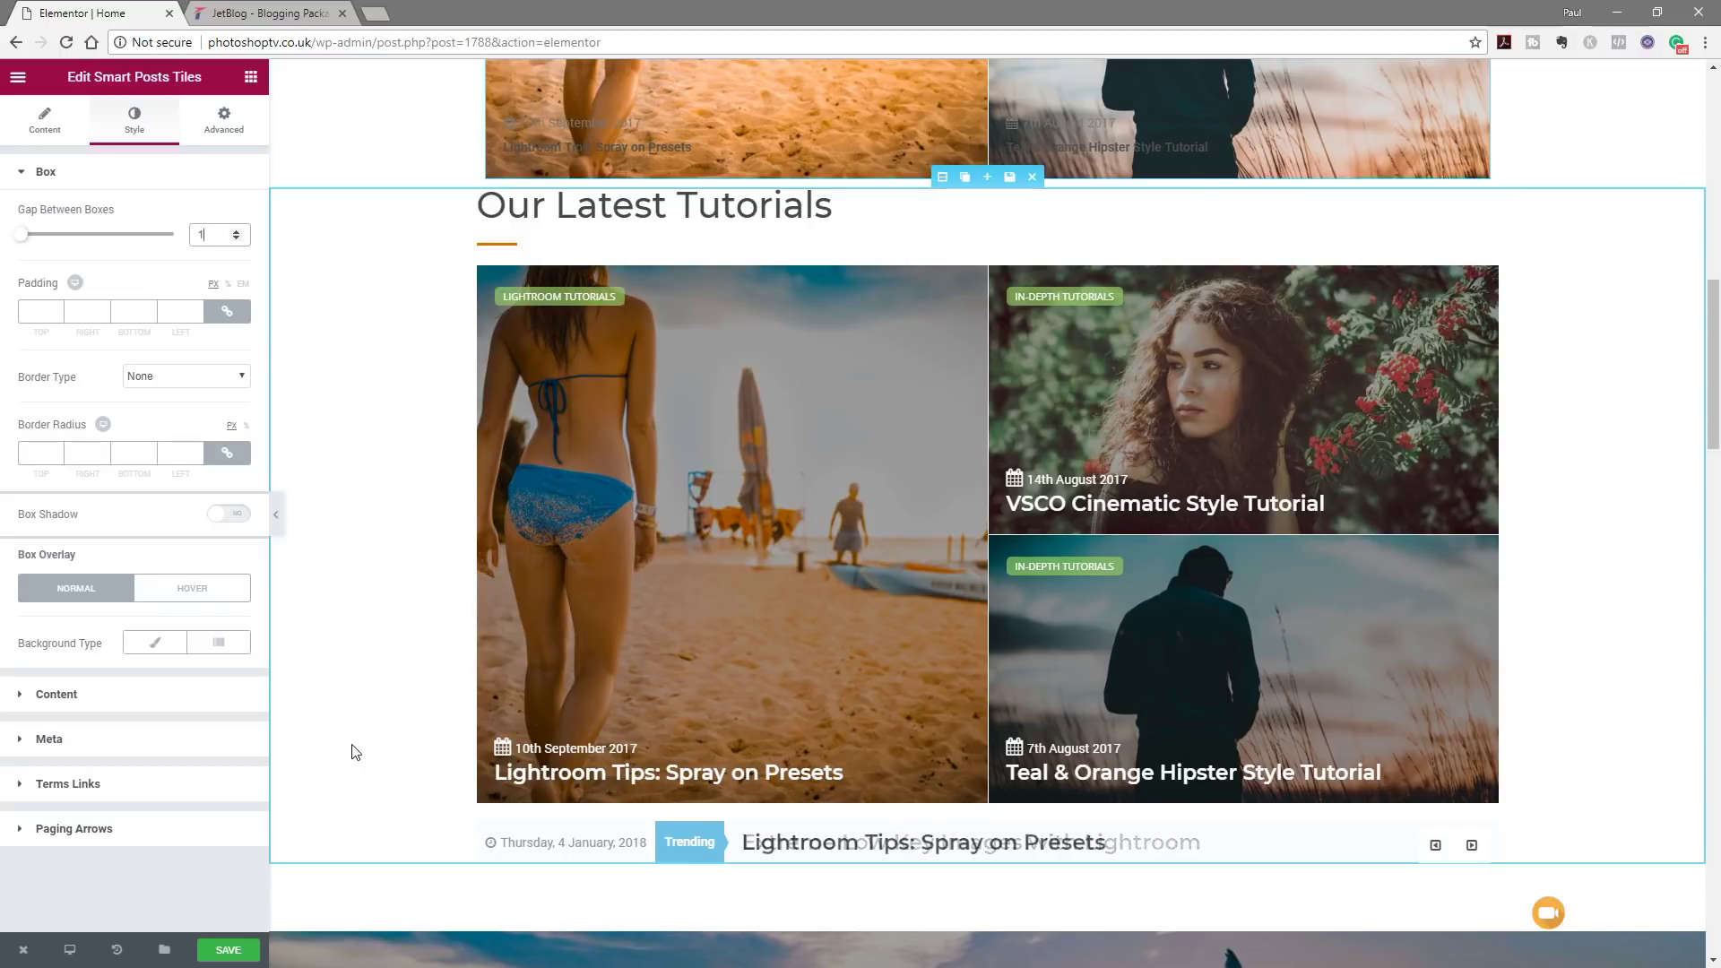
{"action": "scroll", "coordinate": [437, 569], "scroll_direction": "up", "scroll_amount": 1}
{"action": "scroll", "coordinate": [437, 569], "scroll_direction": "up", "scroll_amount": 5}
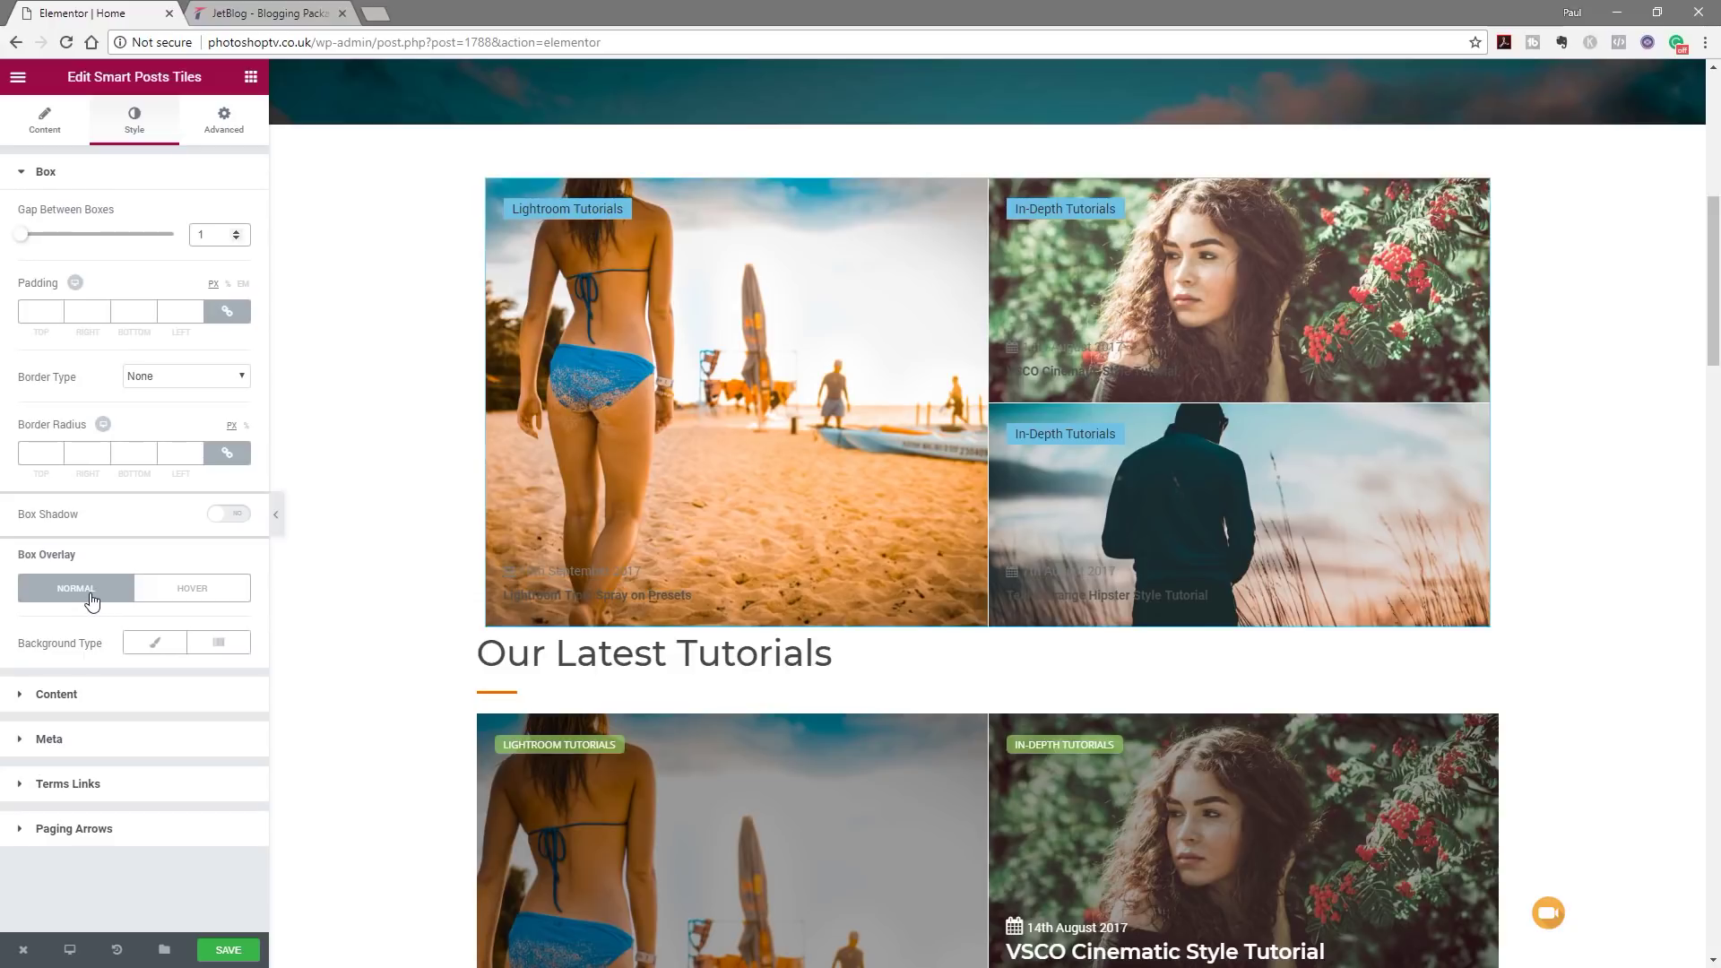
Give the tiles' normal box overlay a classic black background color with opacity lowered to about 0.39.
{"action": "left_click", "coordinate": [152, 643]}
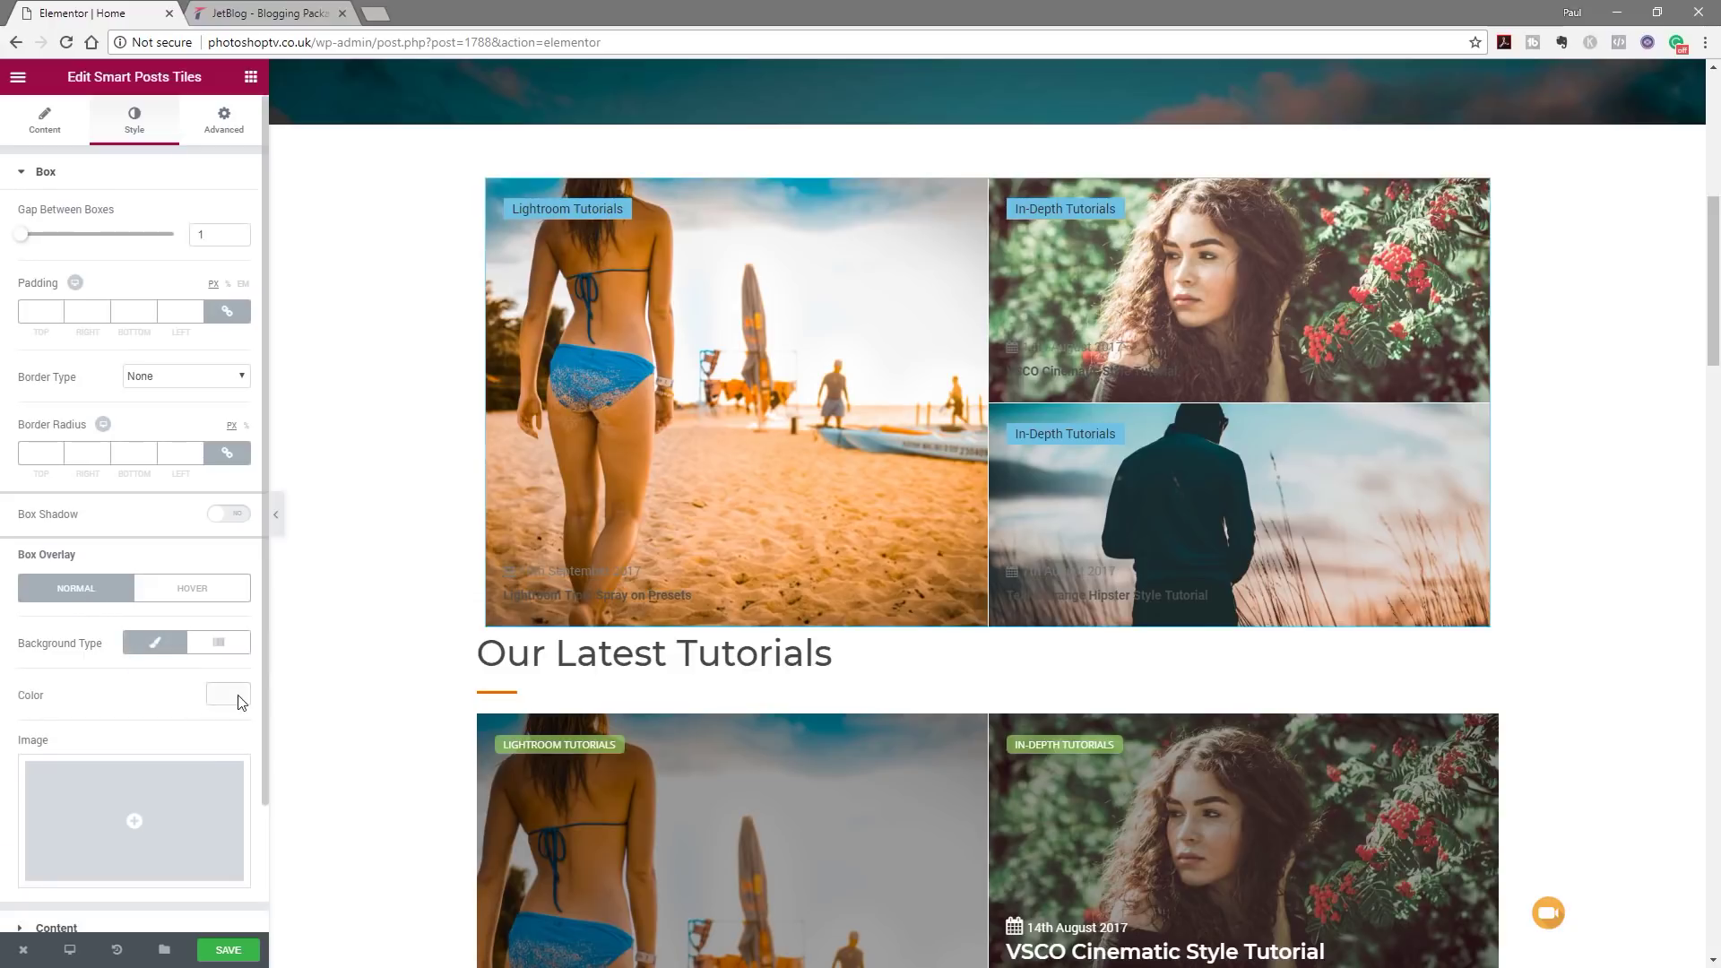
{"action": "left_click", "coordinate": [239, 697]}
{"action": "left_click", "coordinate": [162, 906]}
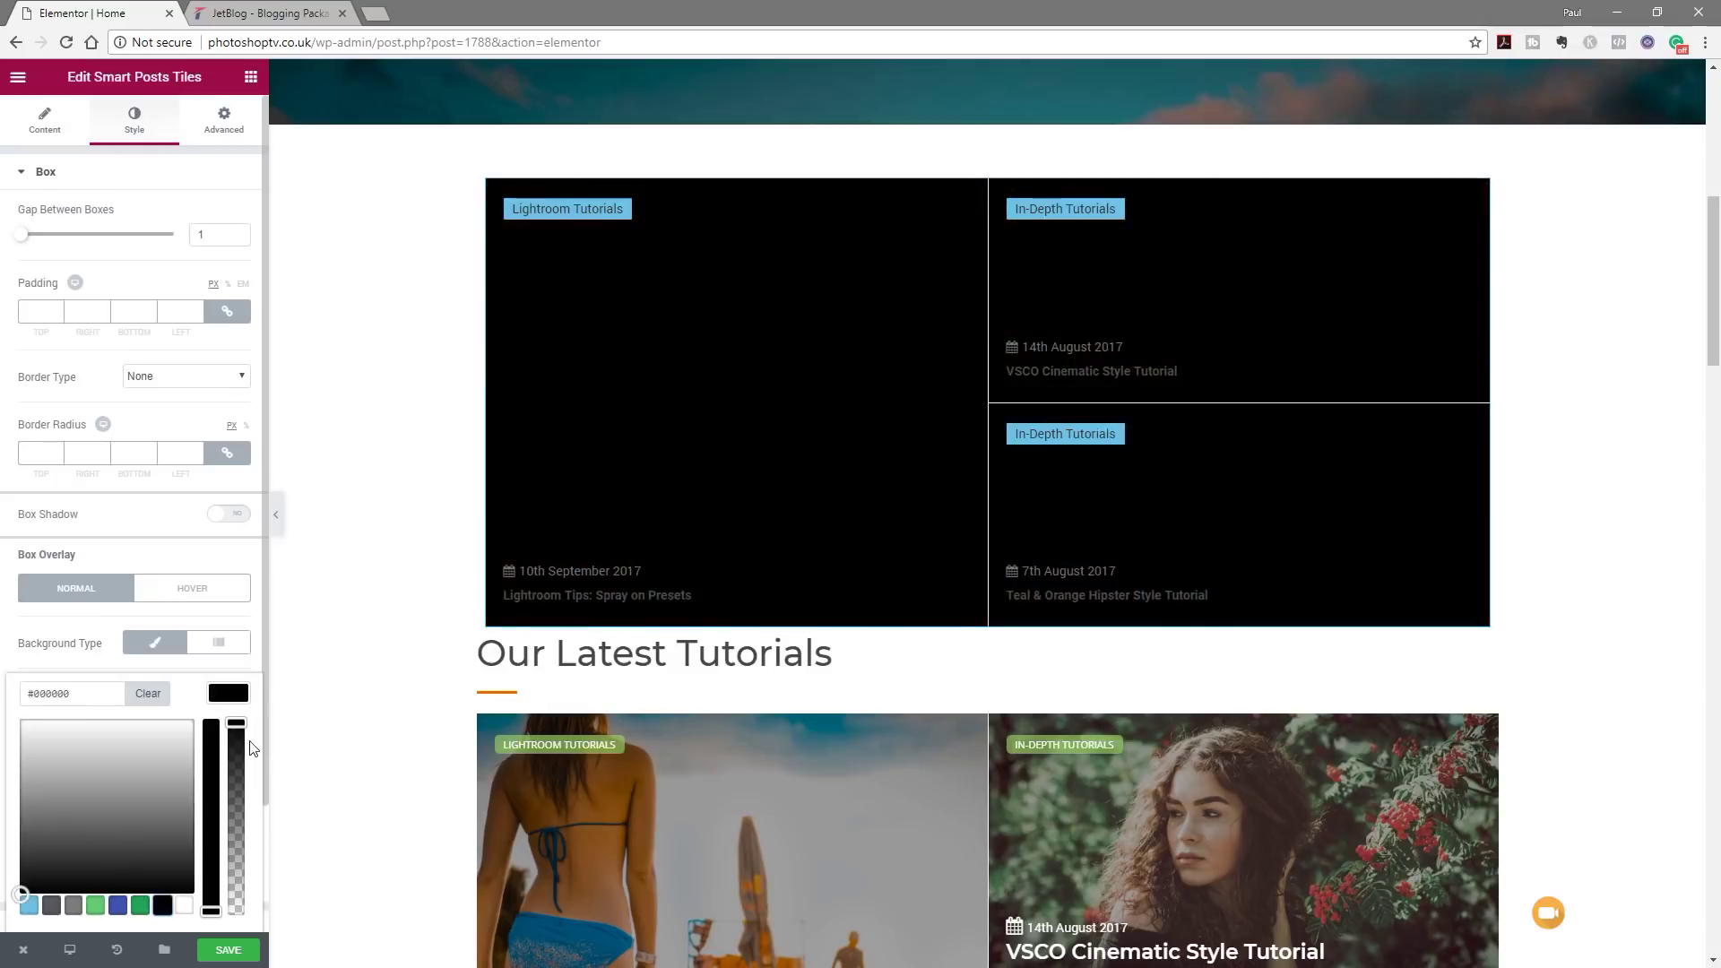
{"action": "left_click_drag", "start_coordinate": [236, 722], "coordinate": [225, 838]}
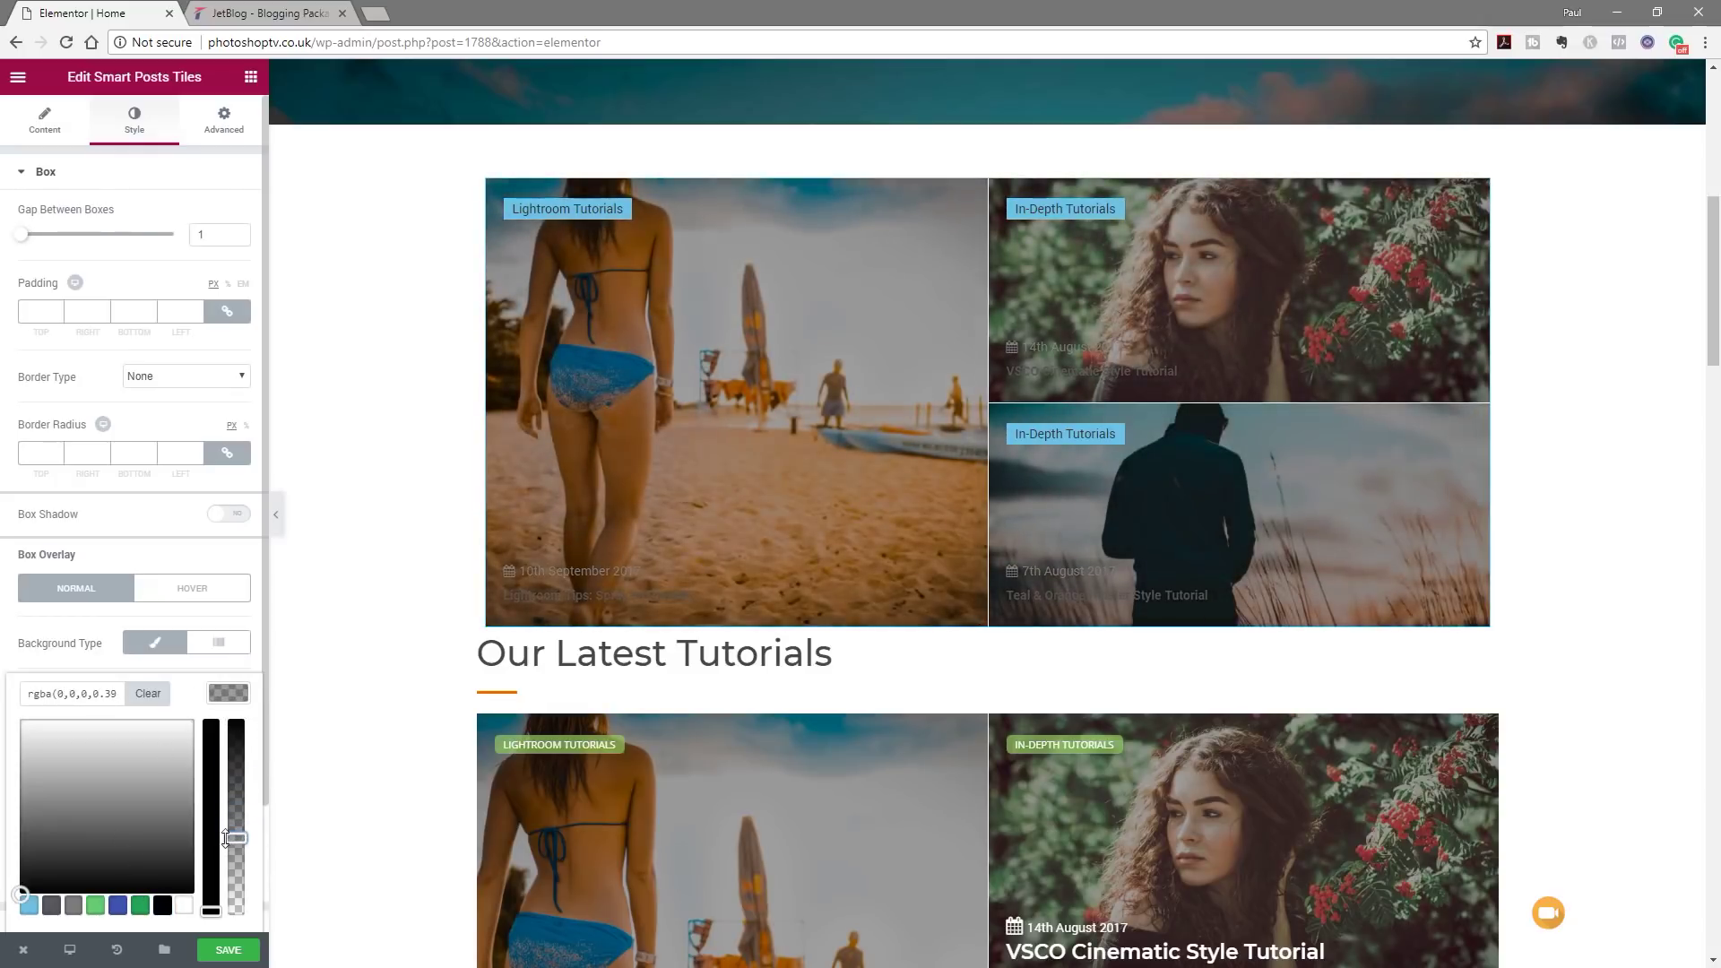
Give the box overlay's hover state a classic black background at about 0.17 opacity, and save the page.
{"action": "left_click", "coordinate": [186, 595]}
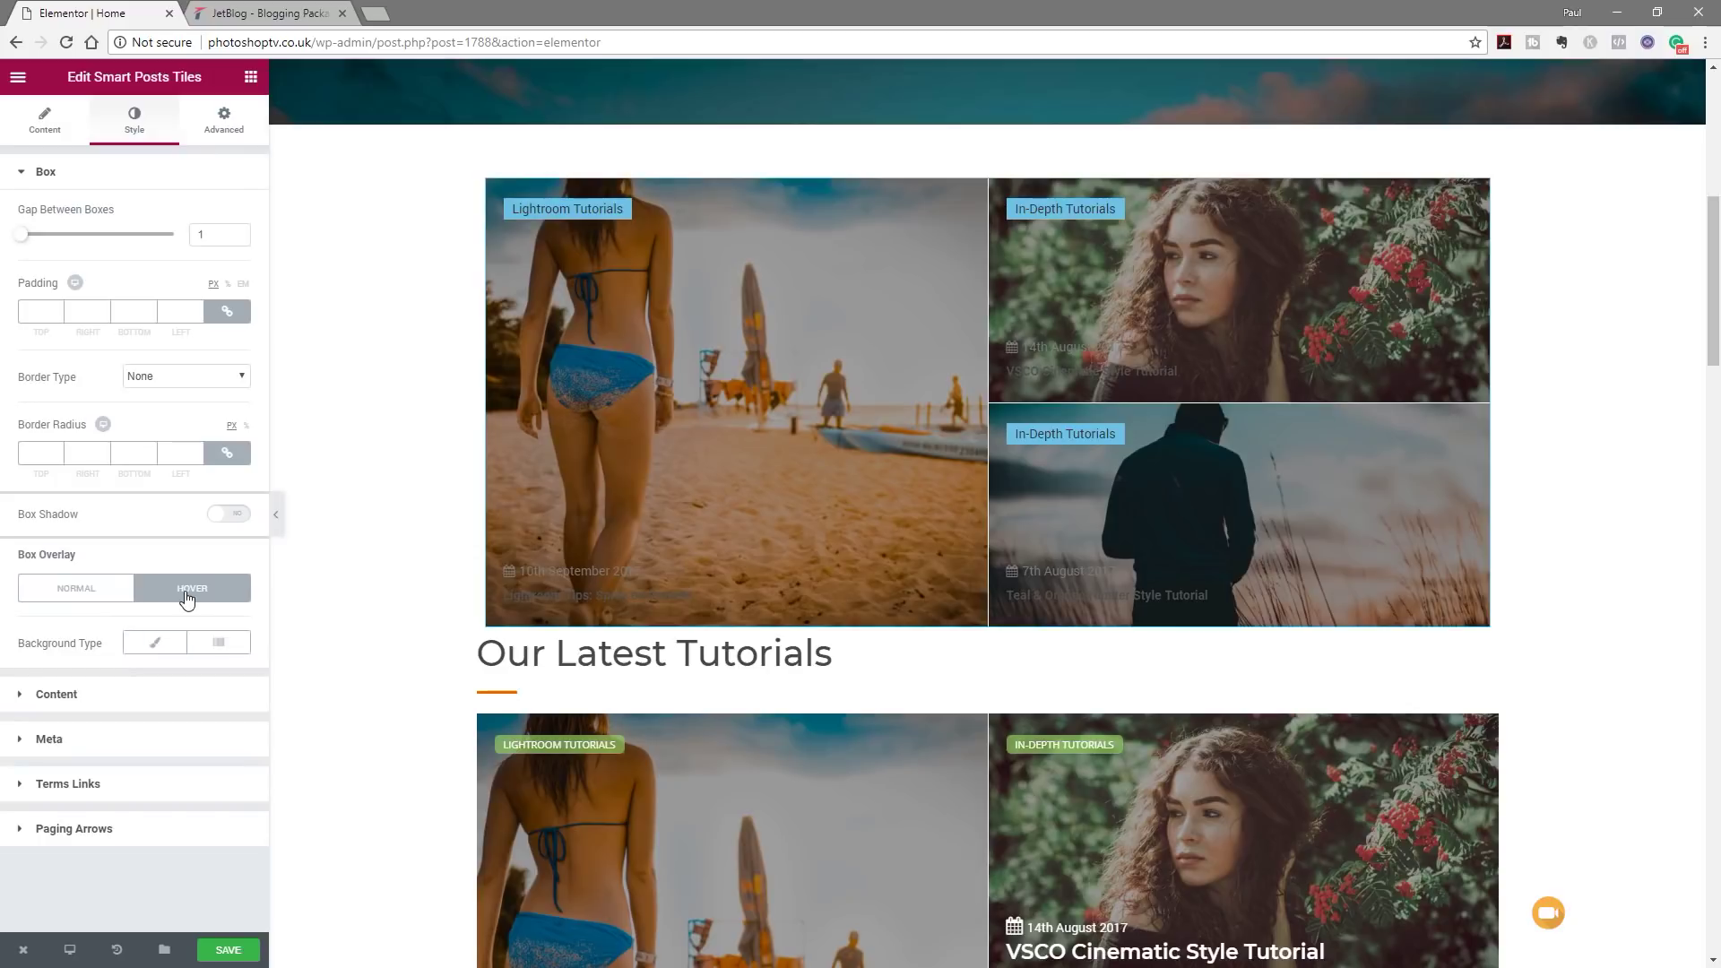
{"action": "left_click", "coordinate": [156, 642]}
{"action": "left_click", "coordinate": [221, 696]}
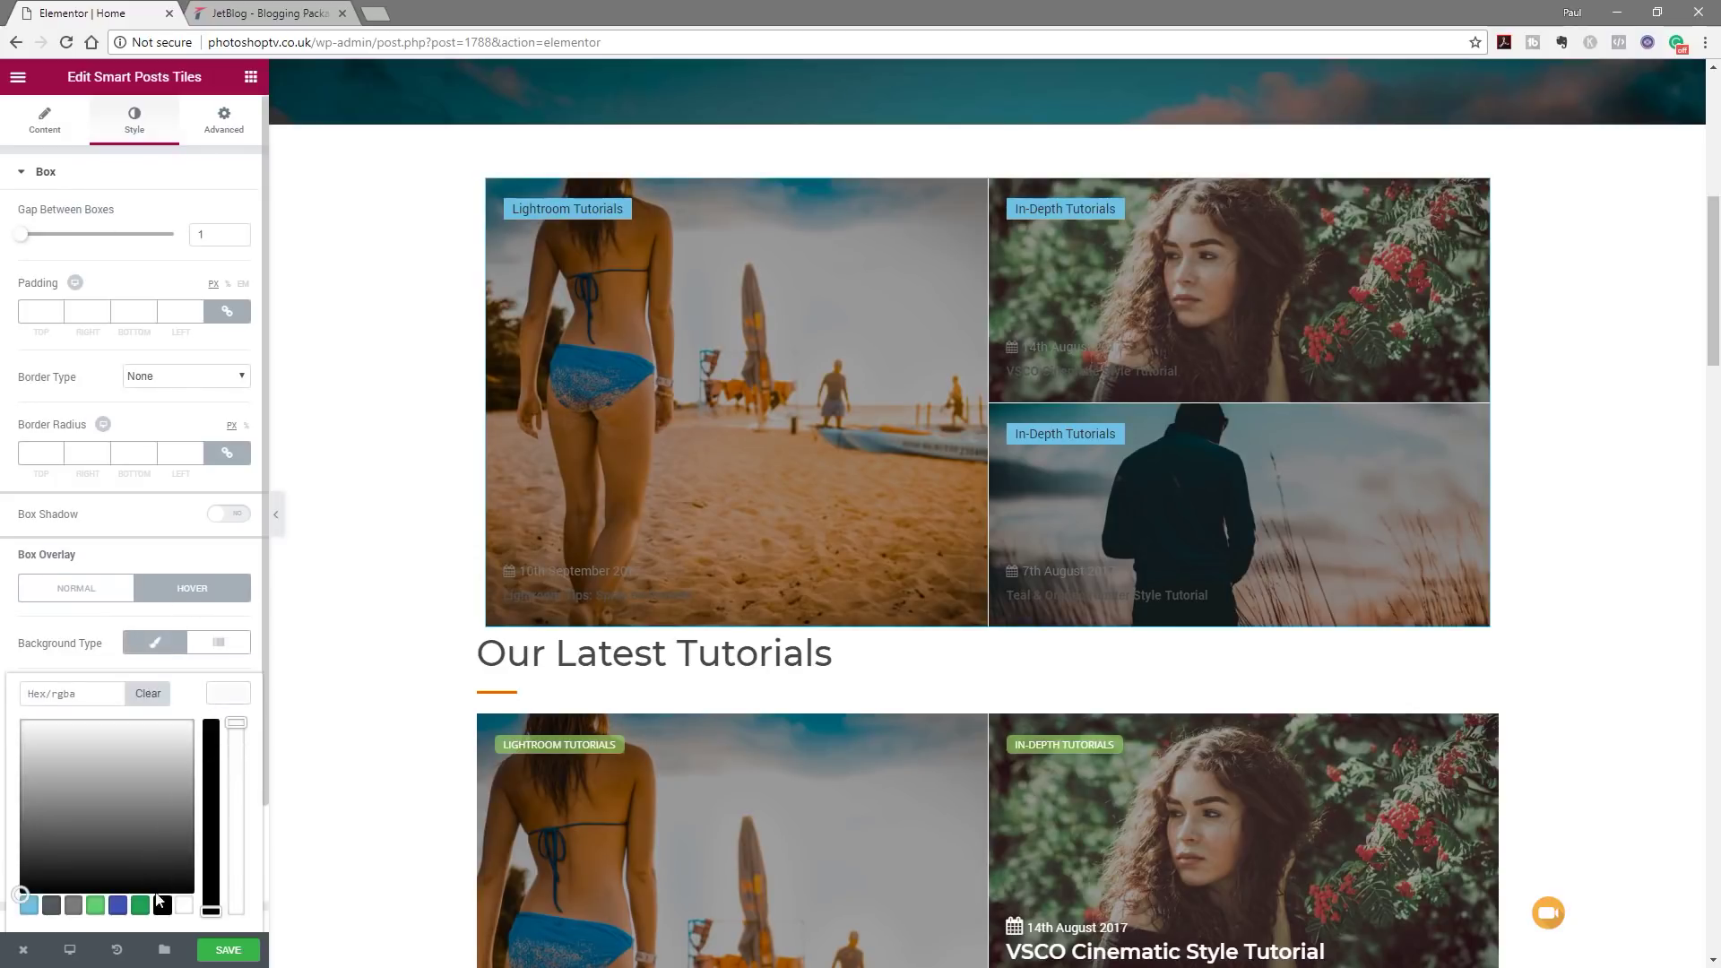
{"action": "left_click", "coordinate": [162, 906]}
{"action": "left_click_drag", "start_coordinate": [236, 726], "coordinate": [236, 883]}
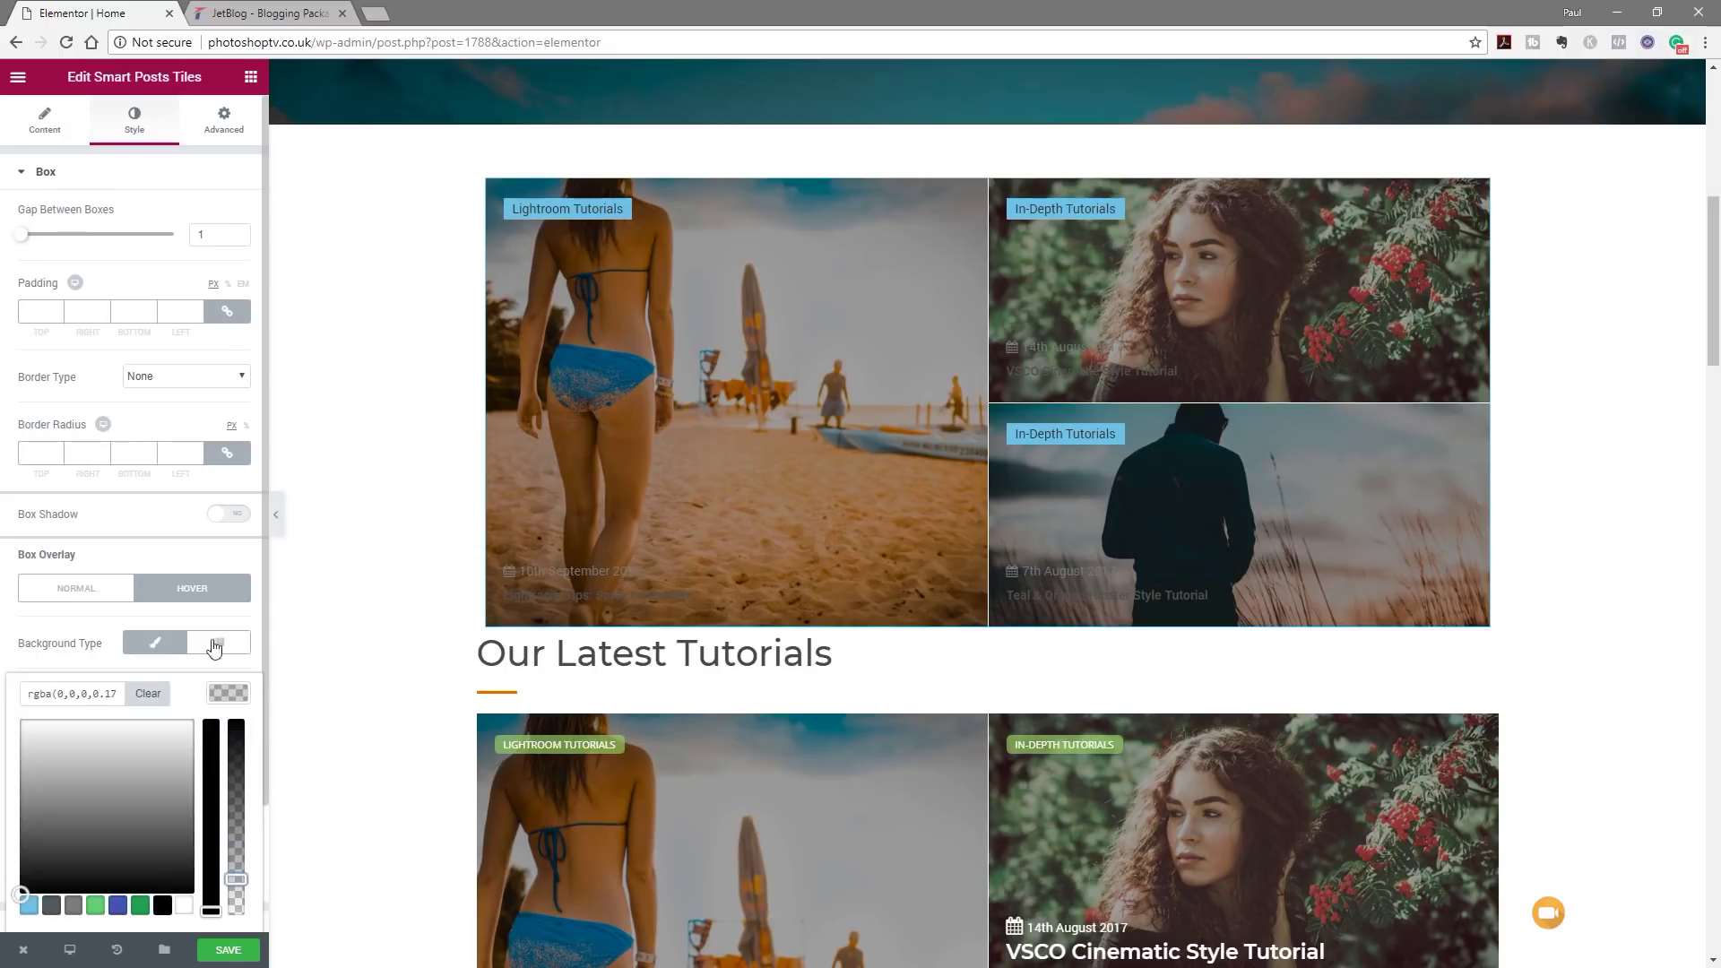
{"action": "left_click", "coordinate": [228, 951]}
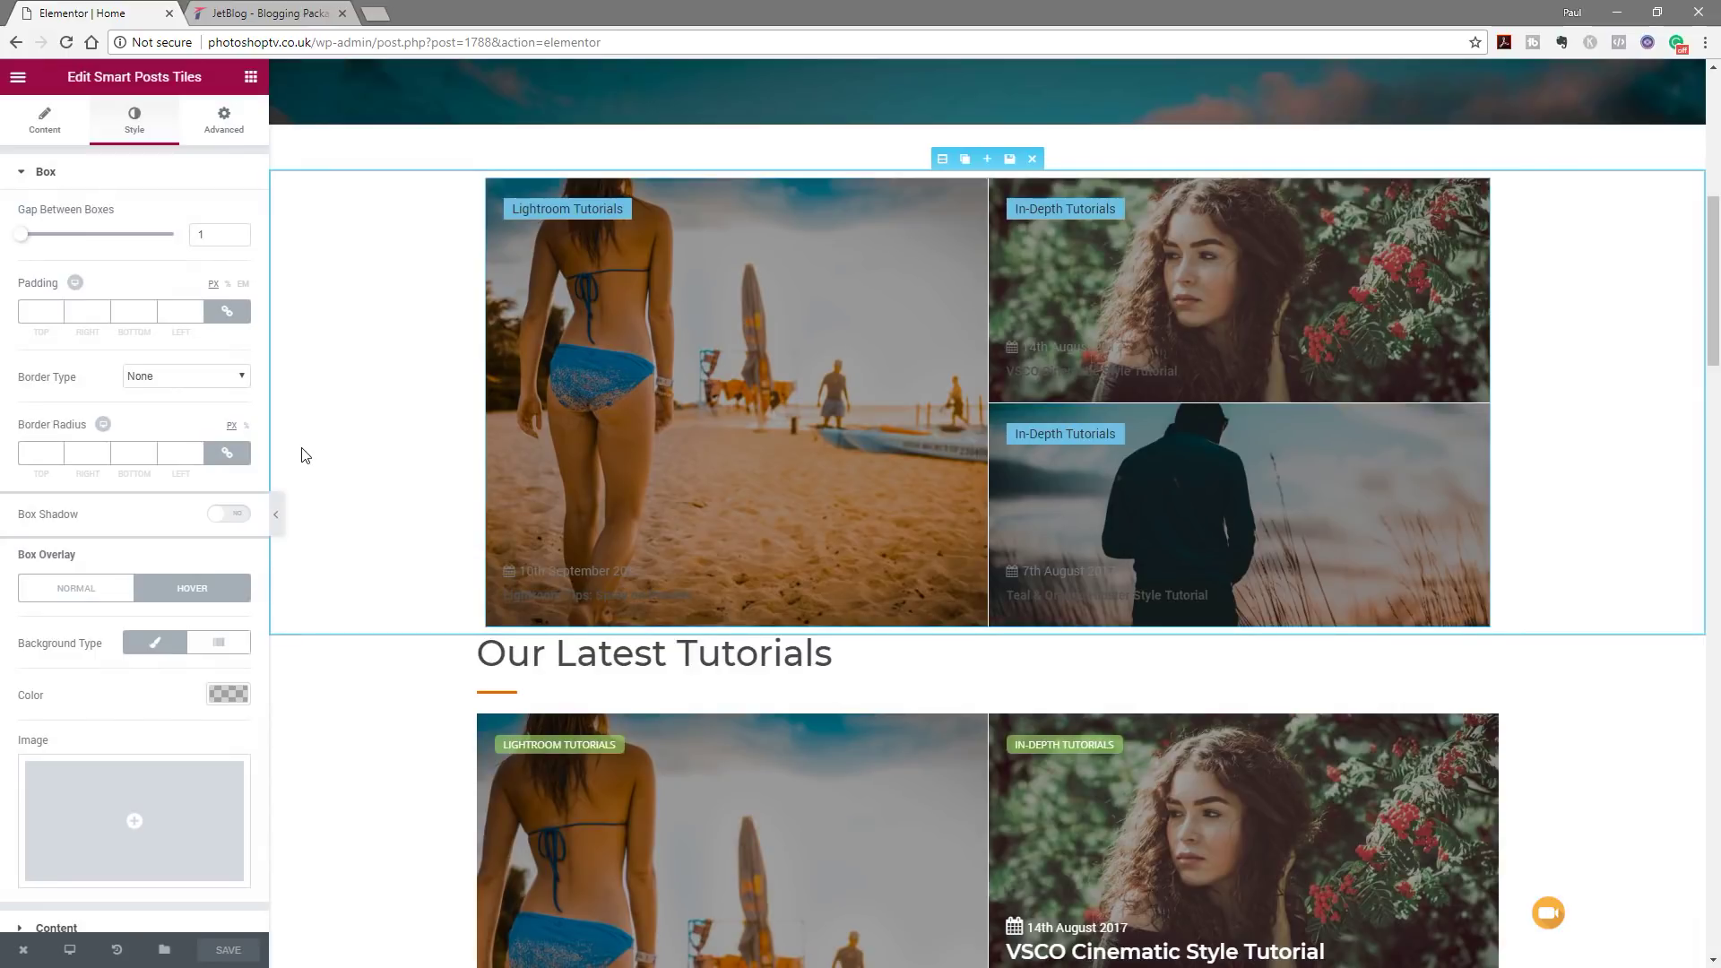
Set the post title color to white (#ffffff) in the tiles' content style.
{"action": "left_click", "coordinate": [43, 174]}
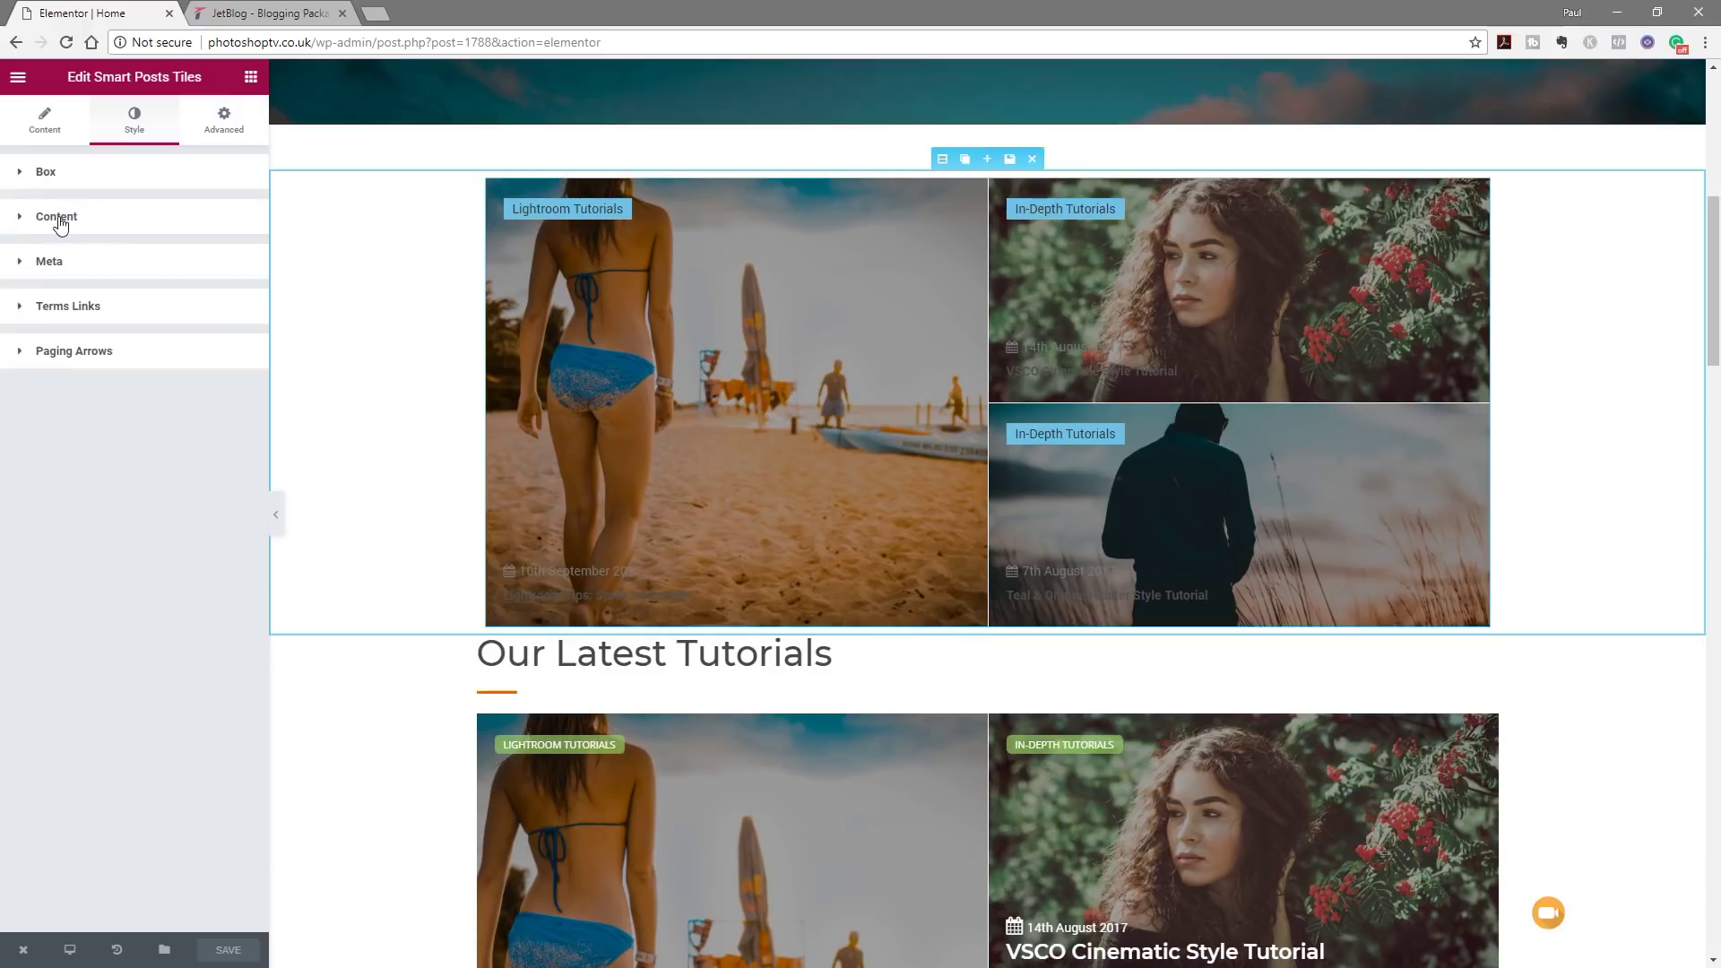
{"action": "left_click", "coordinate": [59, 219]}
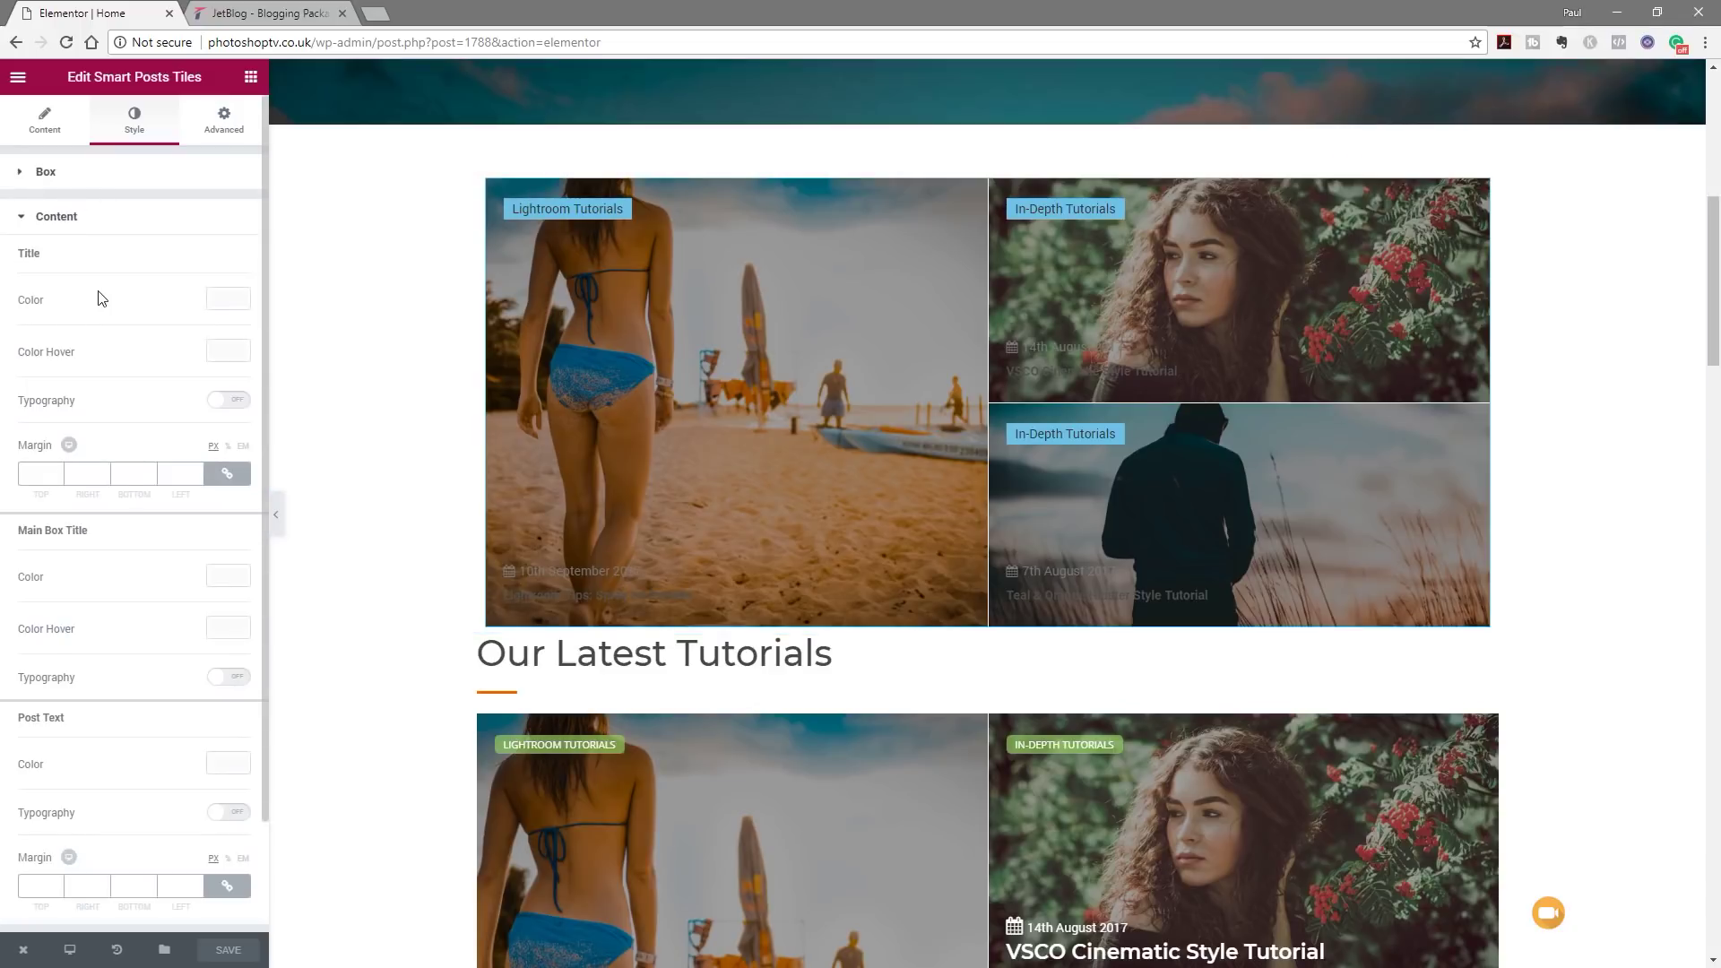
{"action": "left_click", "coordinate": [217, 308]}
{"action": "left_click", "coordinate": [184, 510]}
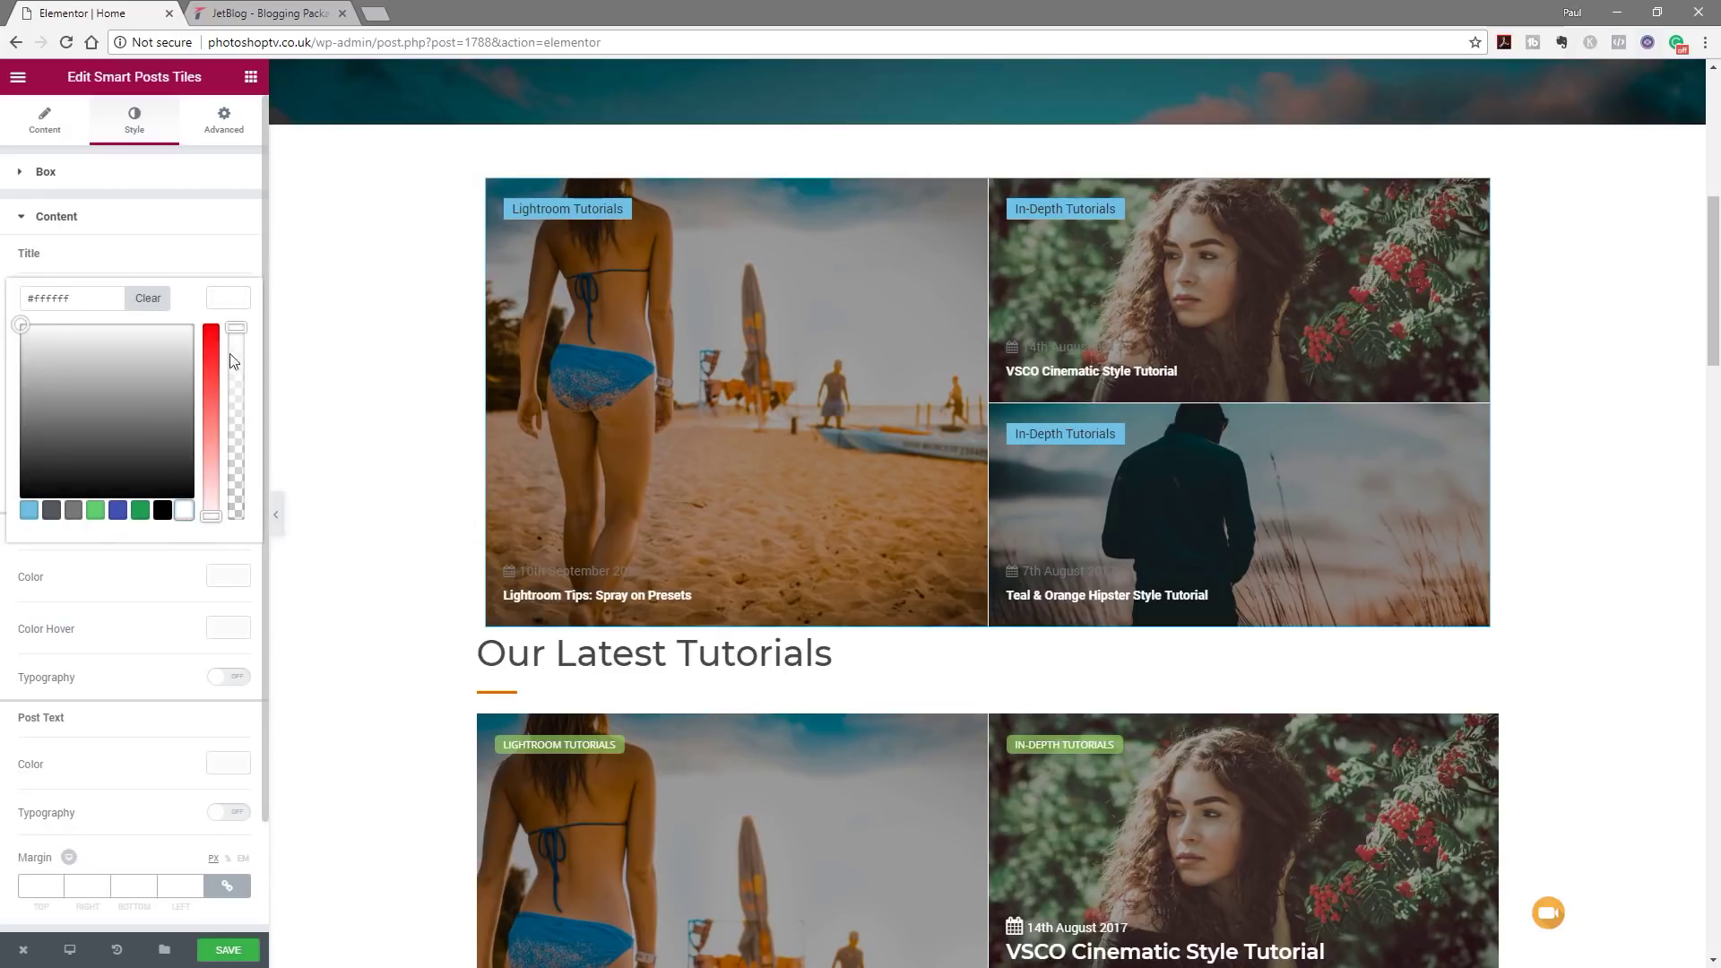
{"action": "left_click", "coordinate": [230, 305]}
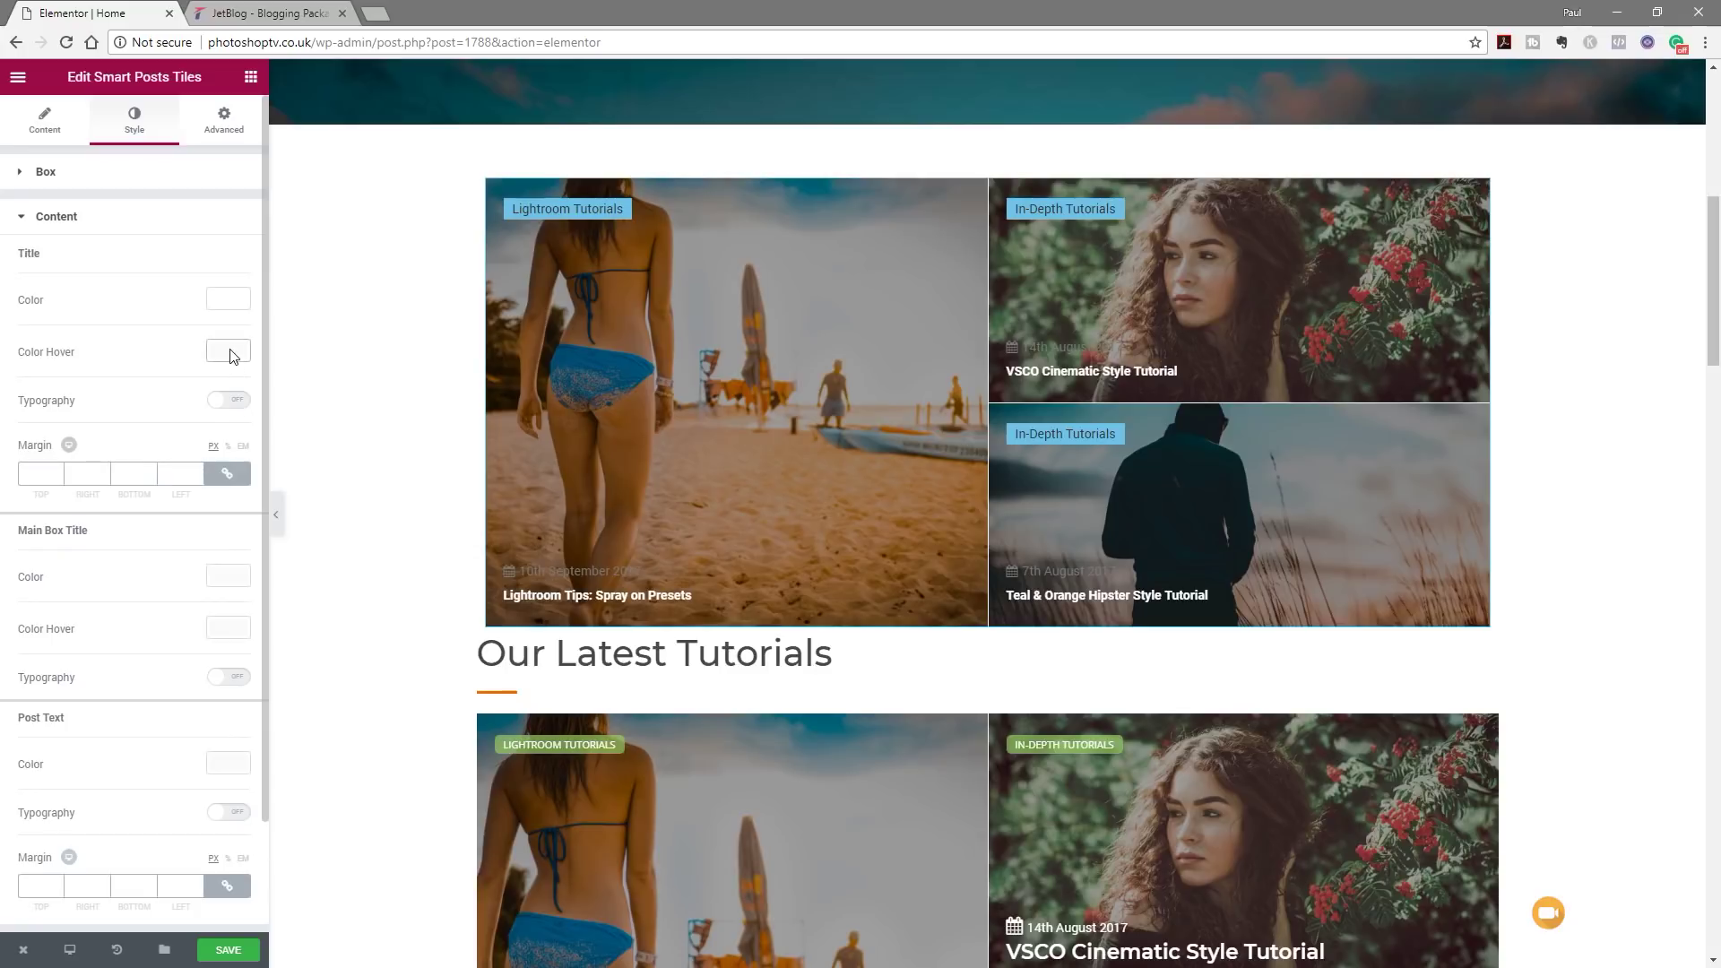
Set the main box title color and the post text color to white (#ffffff).
{"action": "left_click", "coordinate": [222, 573]}
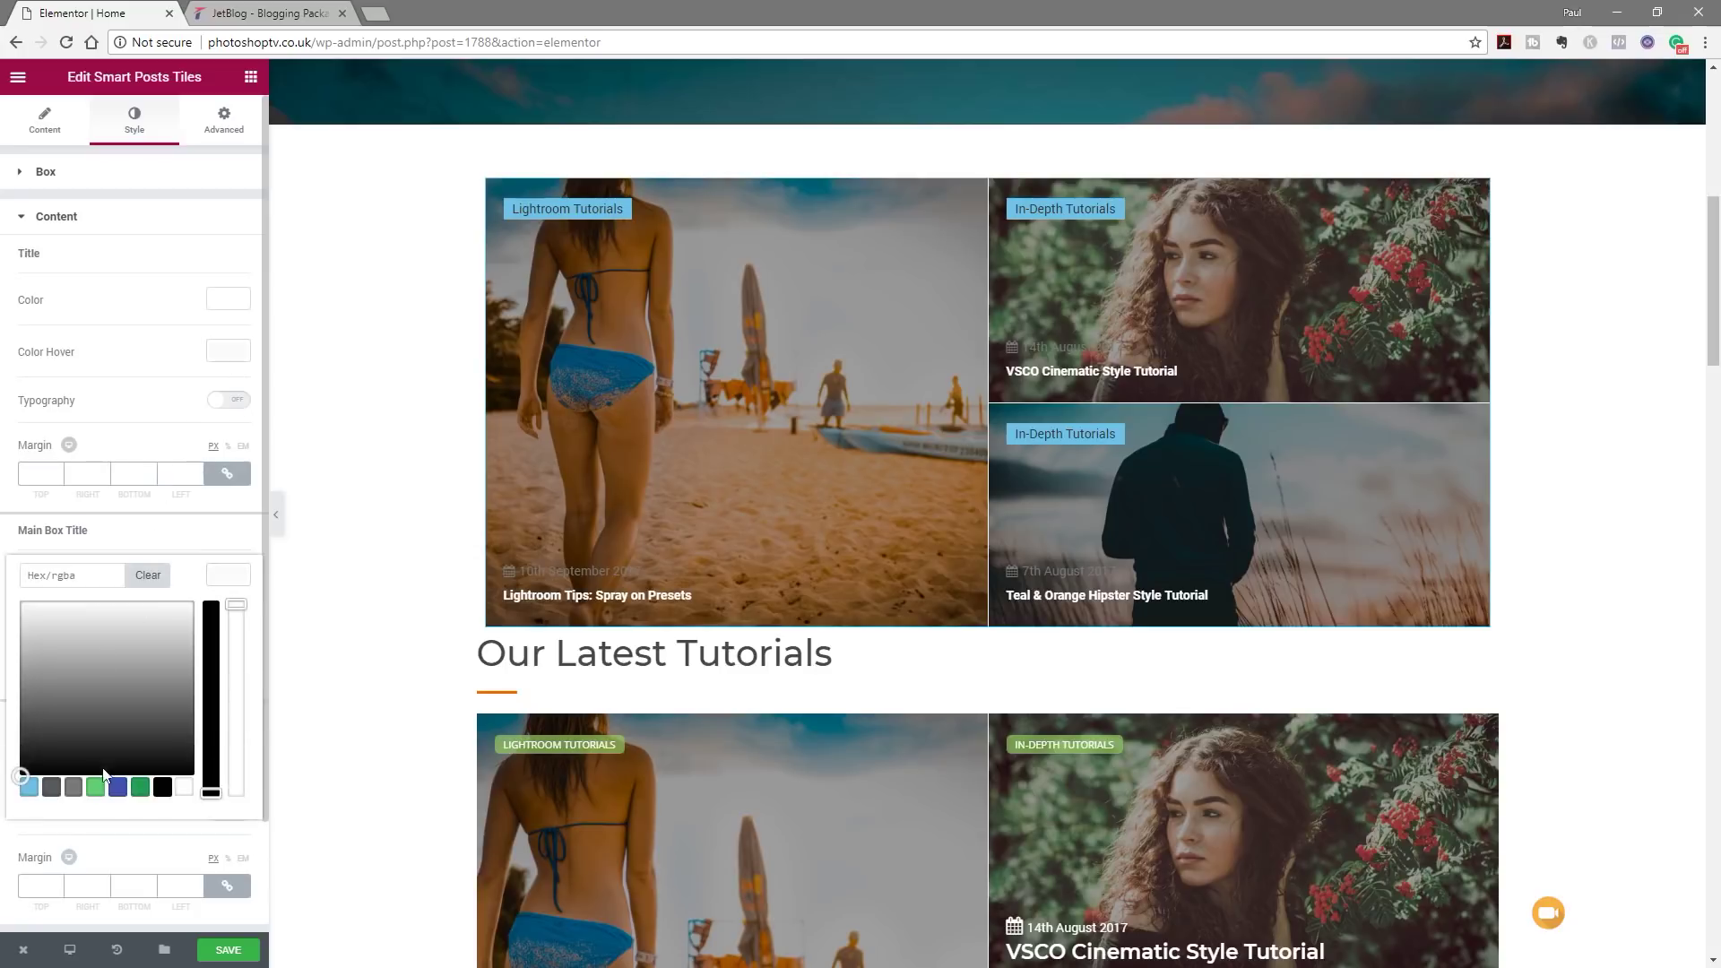
{"action": "left_click", "coordinate": [184, 787]}
{"action": "left_click", "coordinate": [230, 574]}
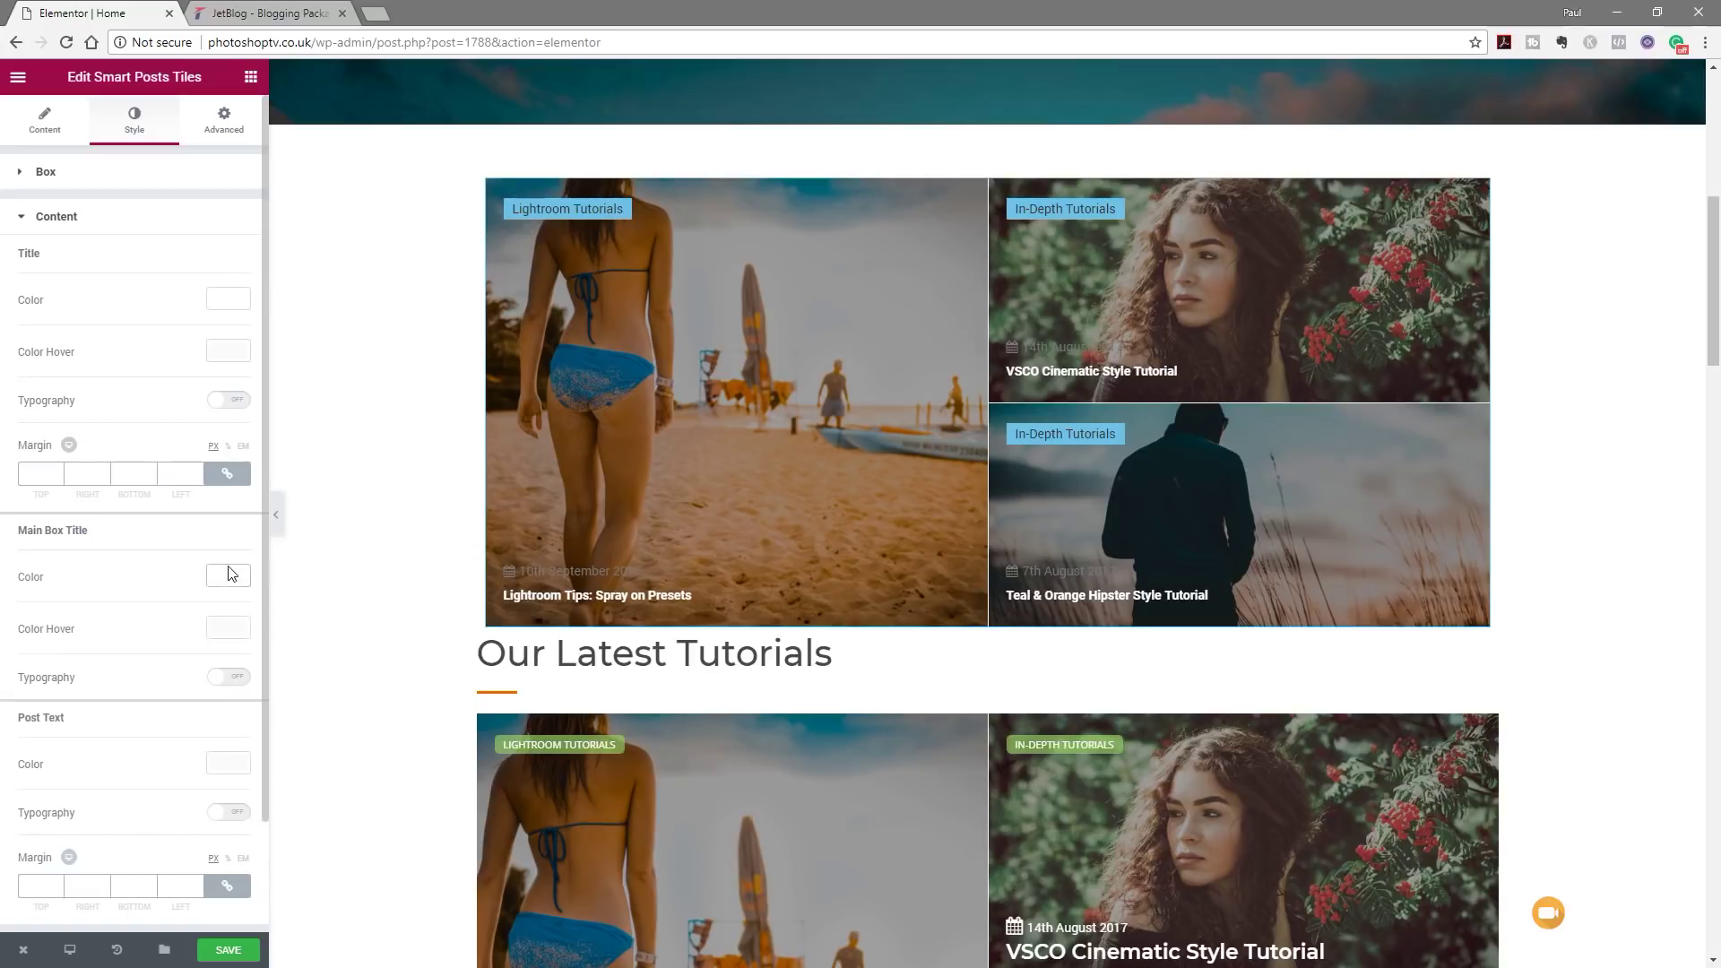
{"action": "left_click", "coordinate": [230, 763]}
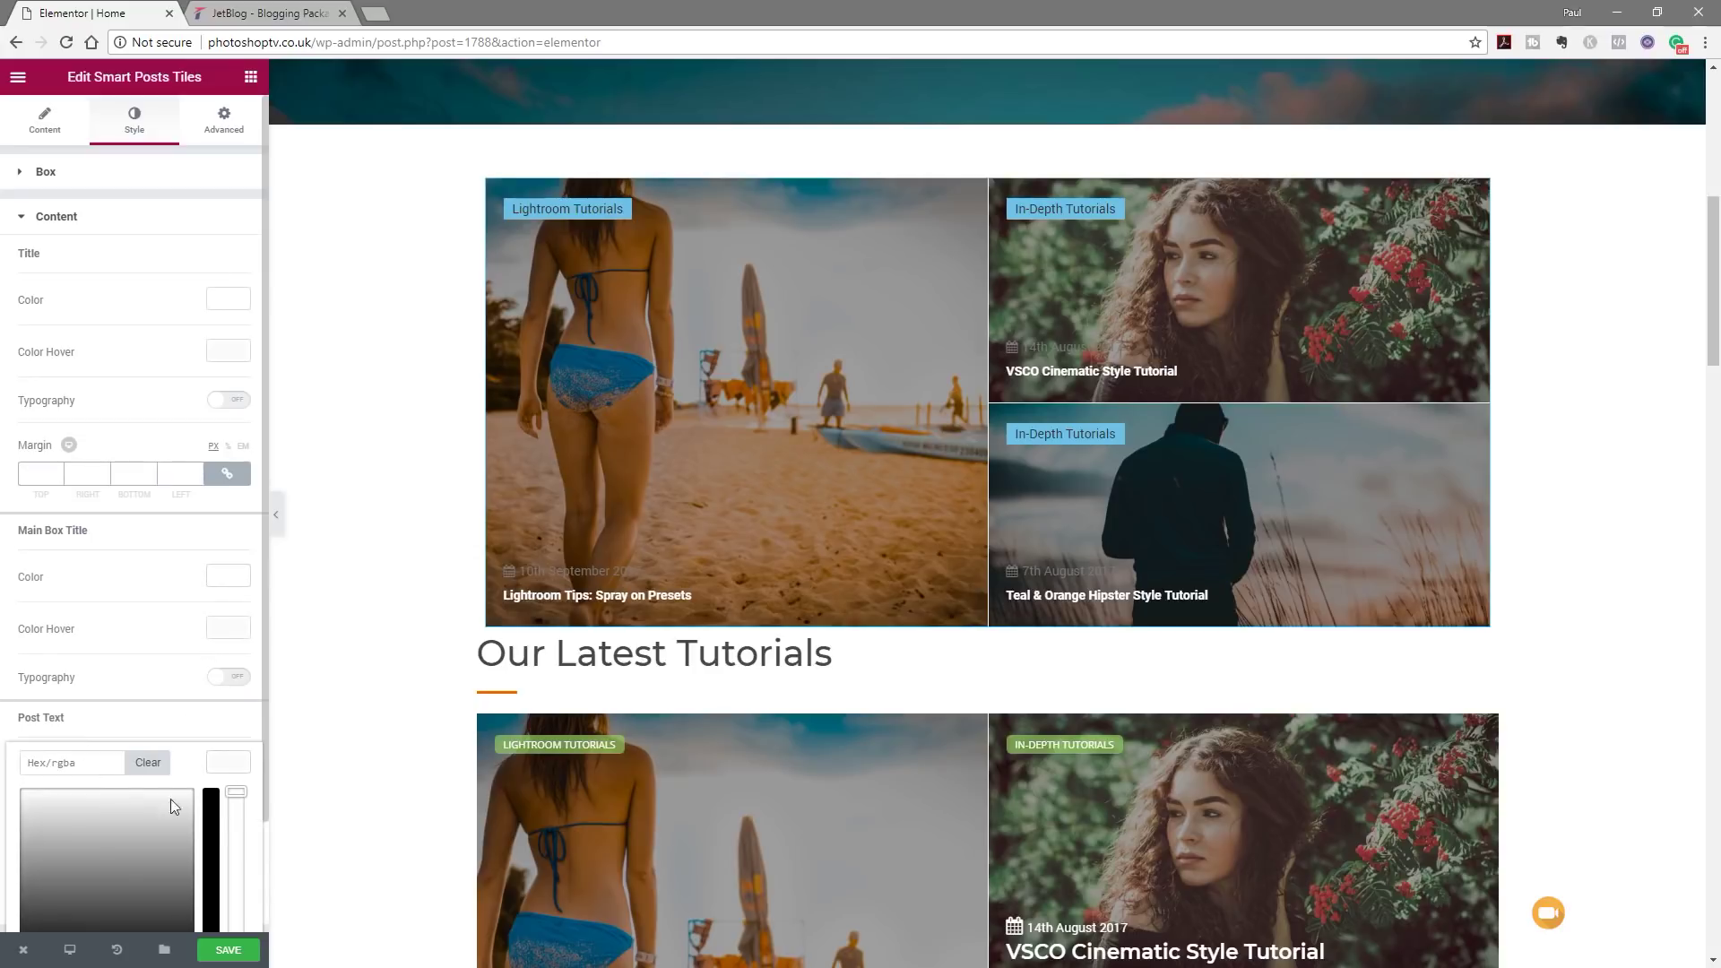
{"action": "scroll", "coordinate": [173, 797], "scroll_direction": "down", "scroll_amount": 2}
{"action": "left_click", "coordinate": [184, 850]}
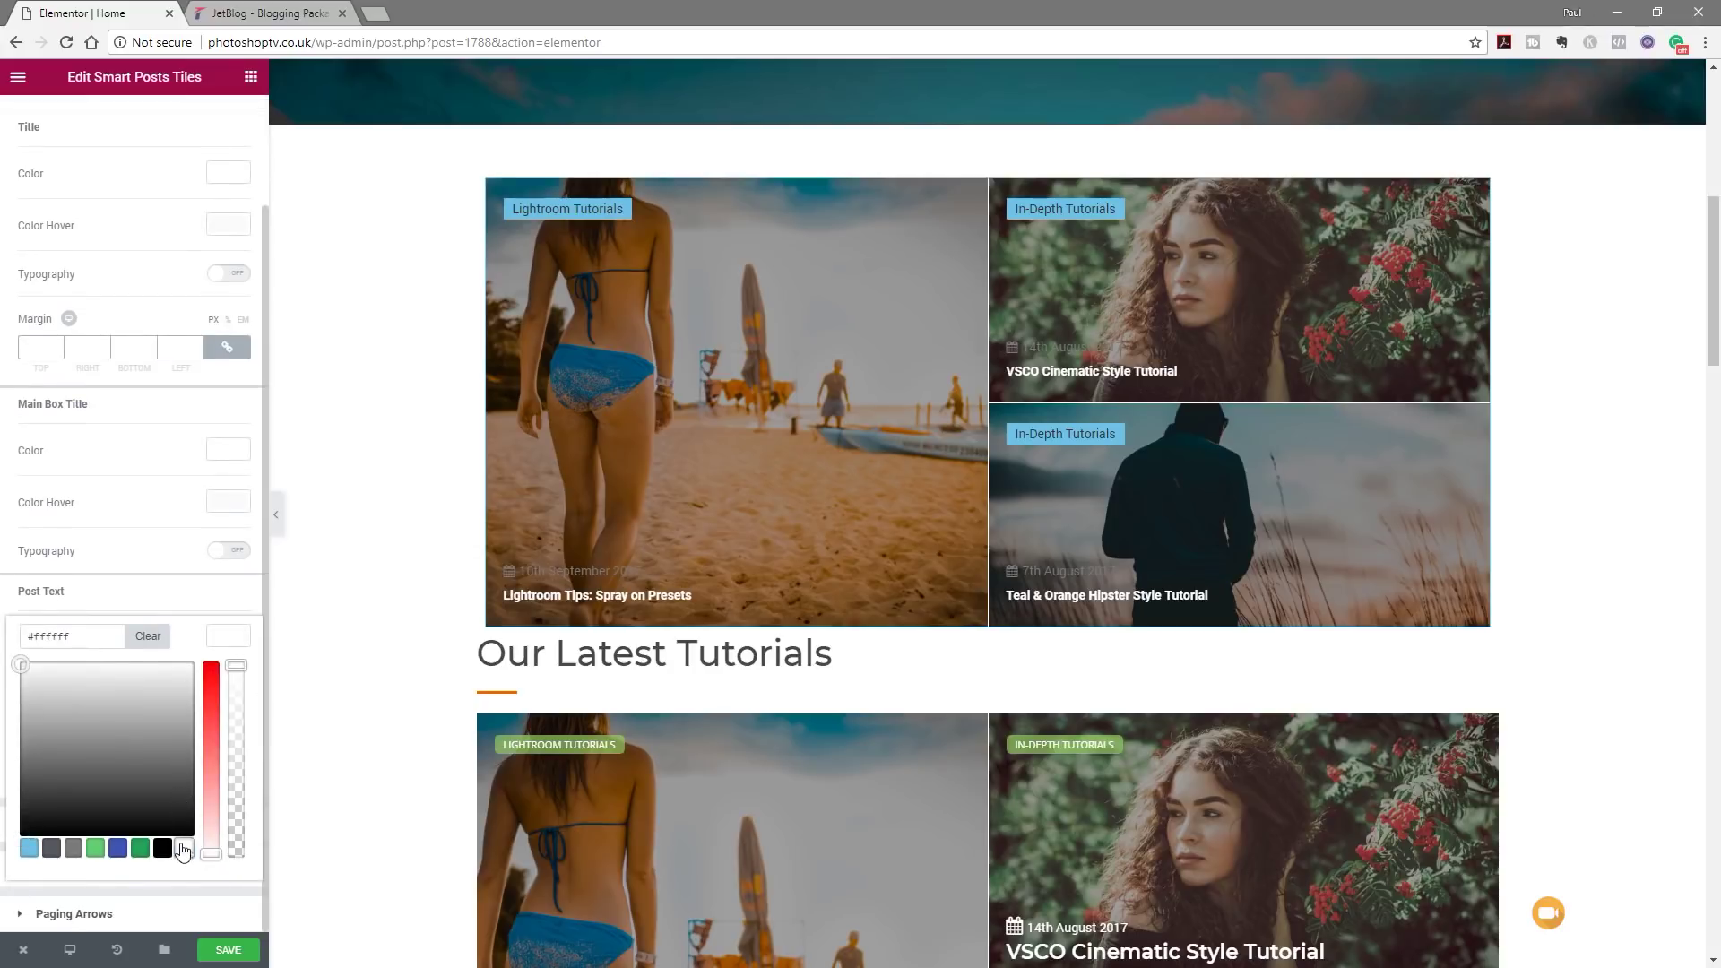
{"action": "left_click", "coordinate": [230, 647]}
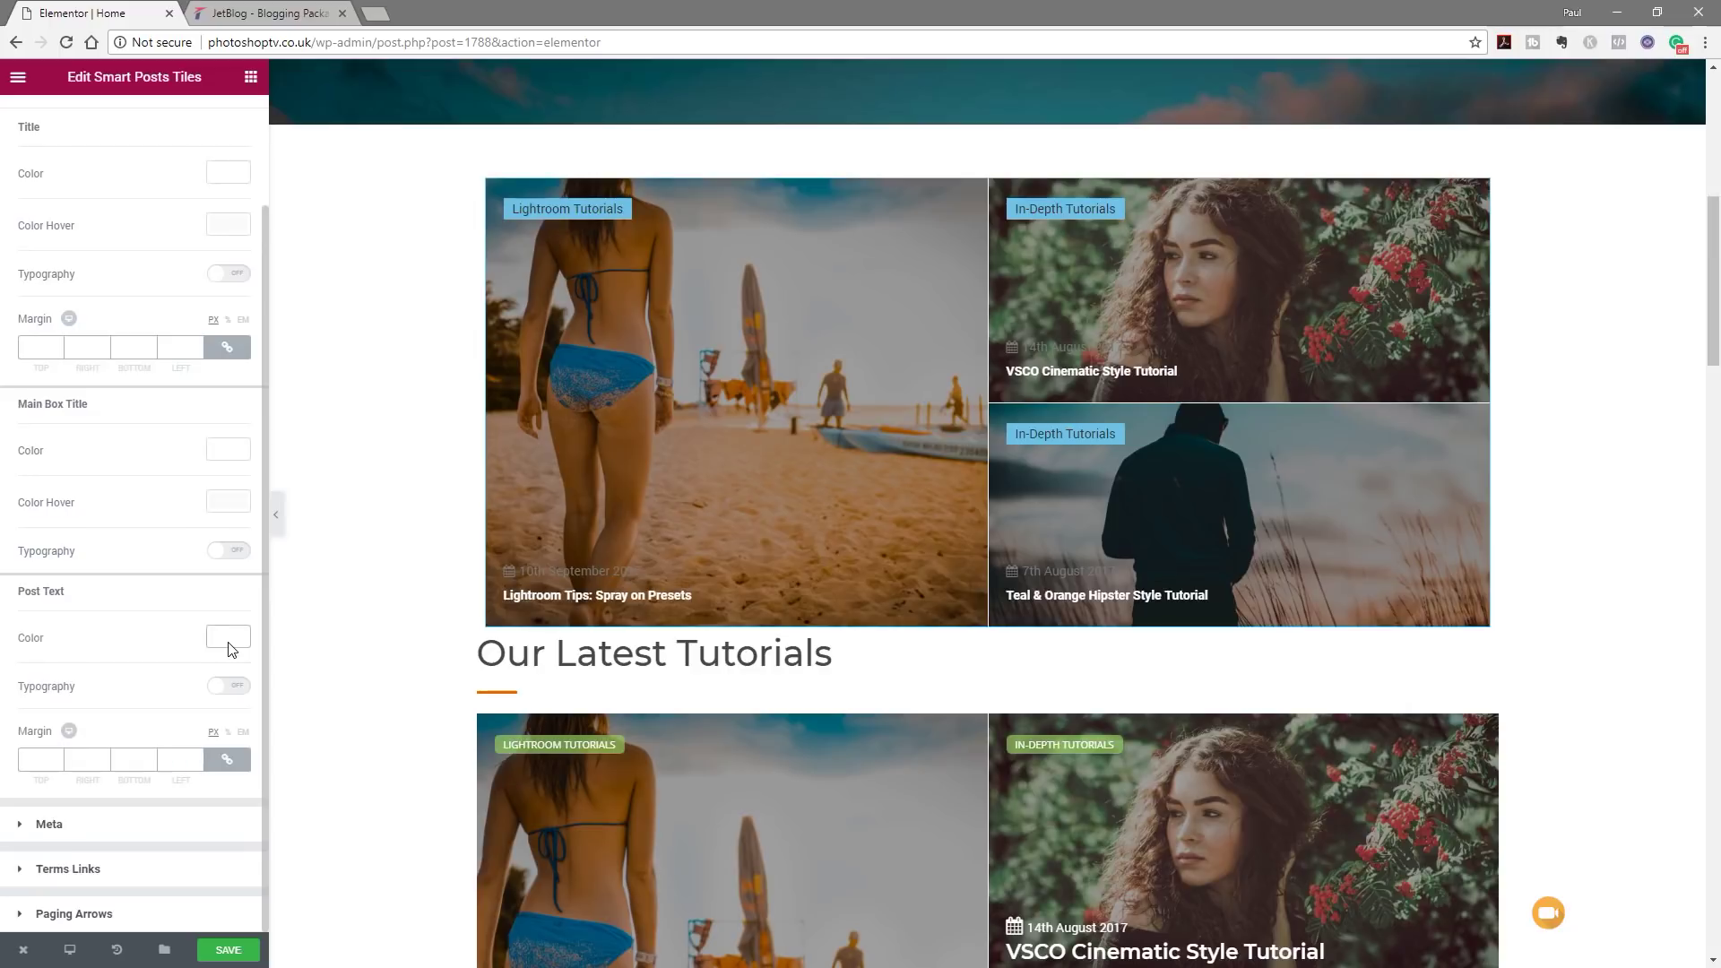
Set the text color of the tiles' post meta to white (#ffffff).
{"action": "left_click", "coordinate": [49, 824]}
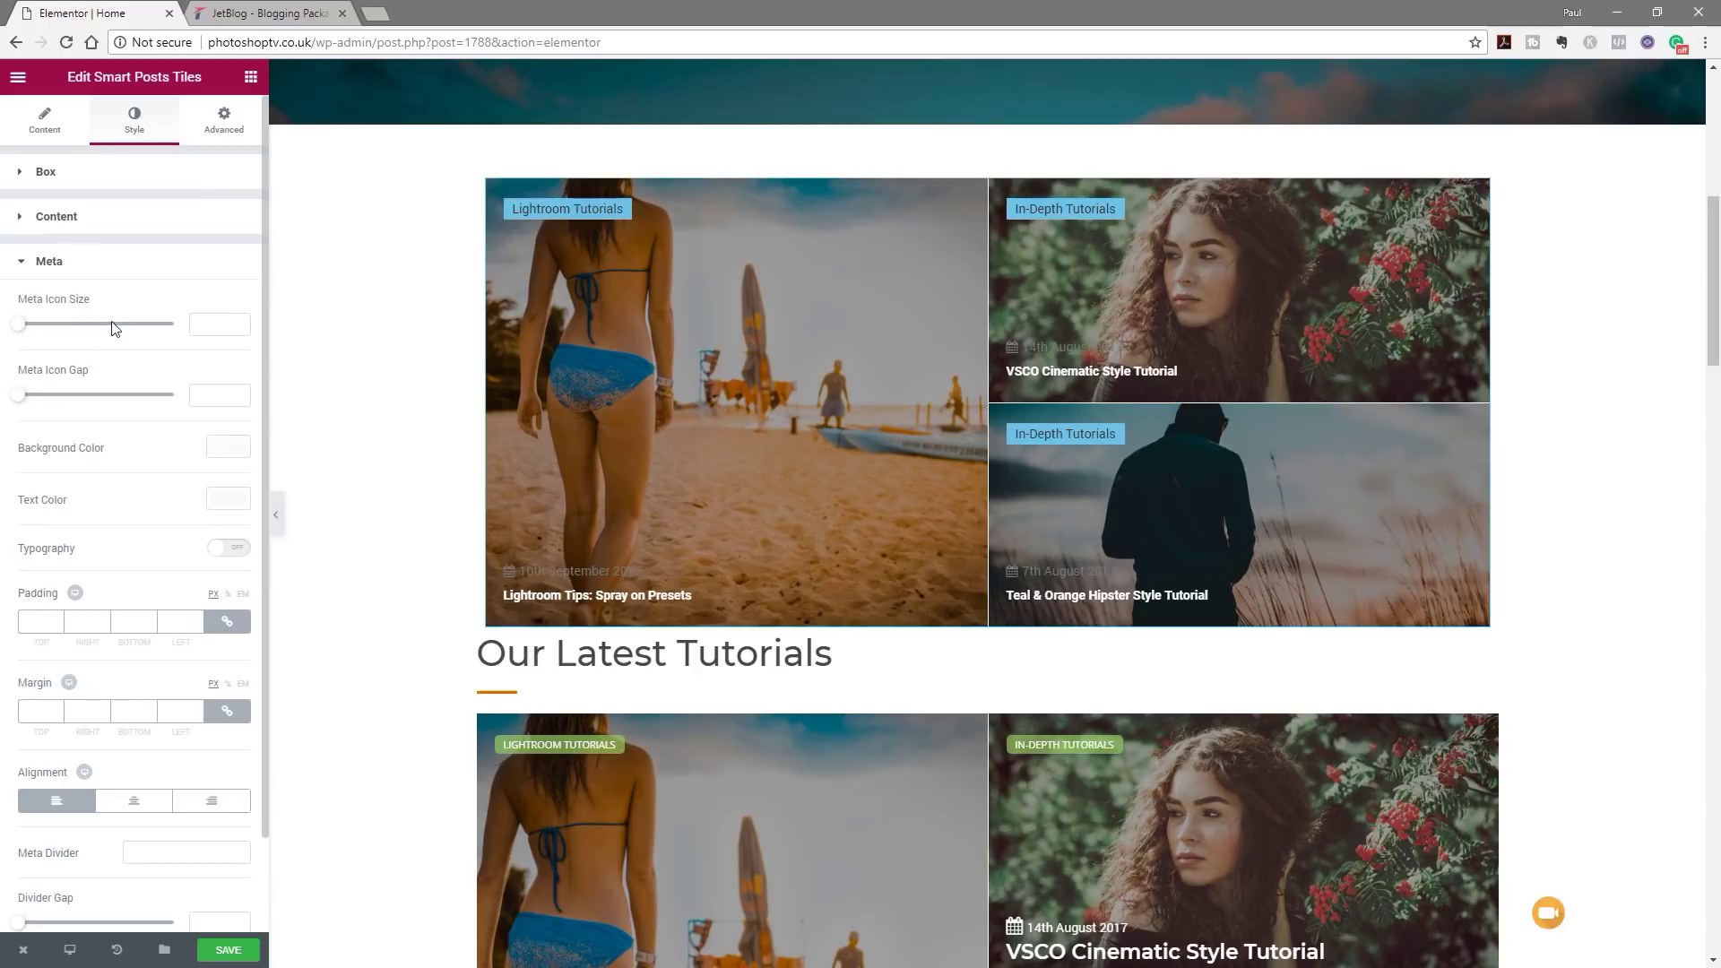
{"action": "left_click", "coordinate": [228, 500]}
{"action": "left_click", "coordinate": [182, 710]}
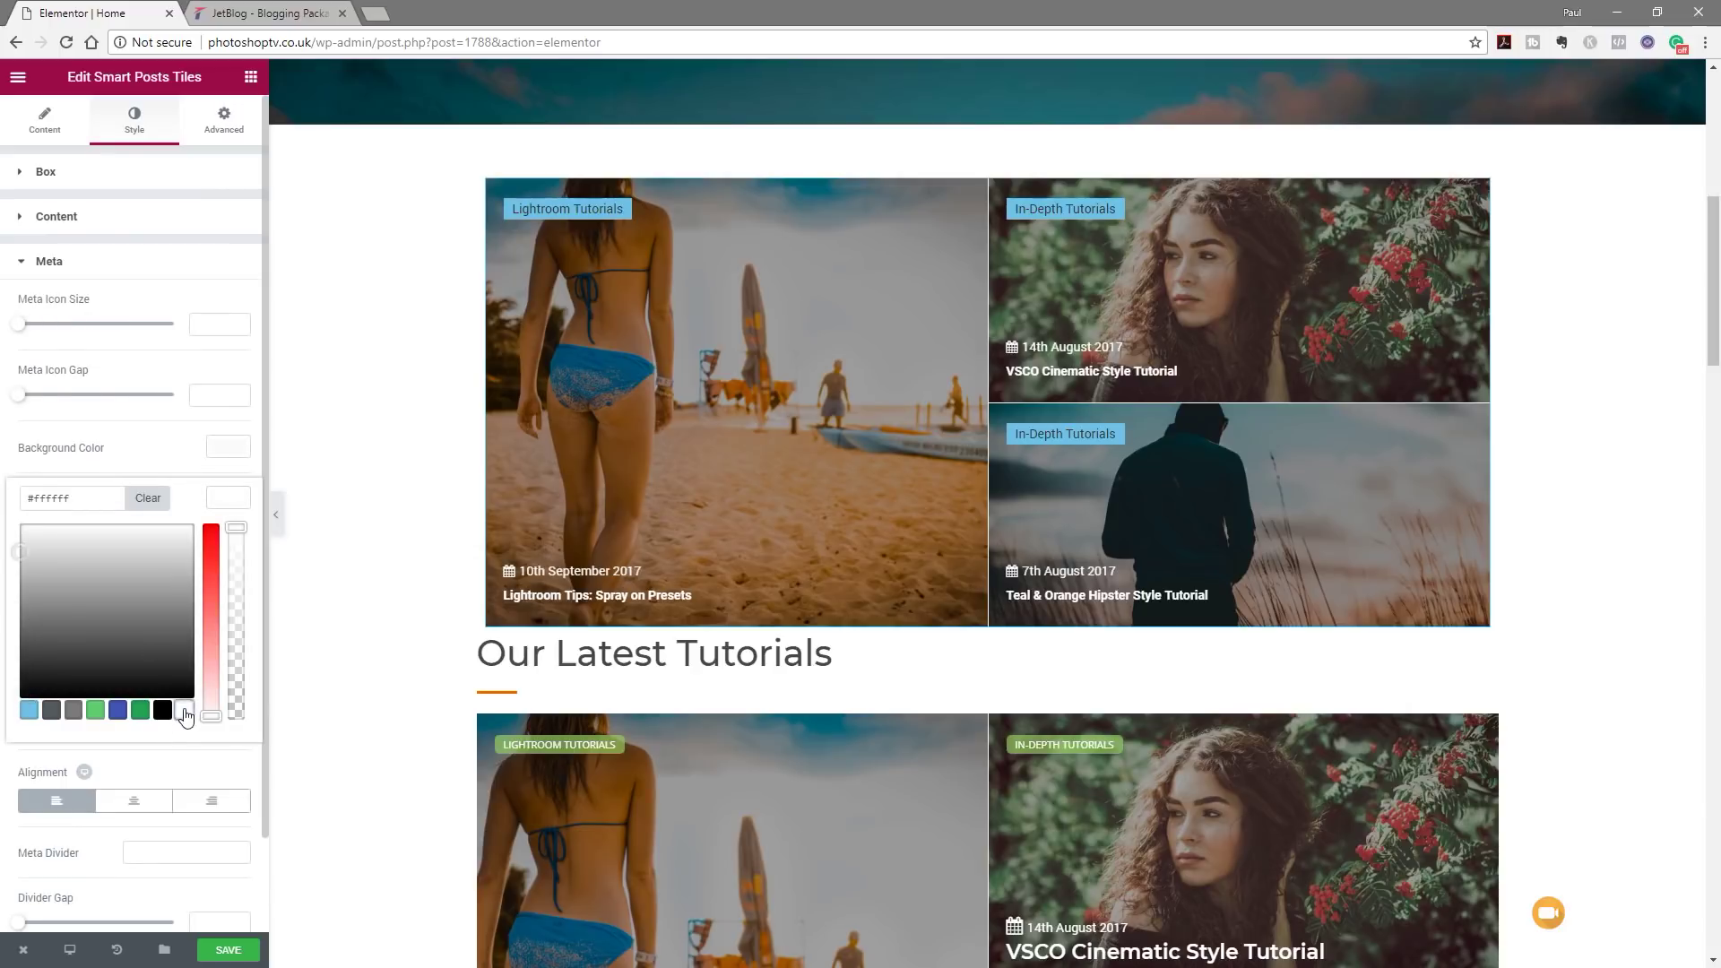
{"action": "left_click", "coordinate": [230, 507]}
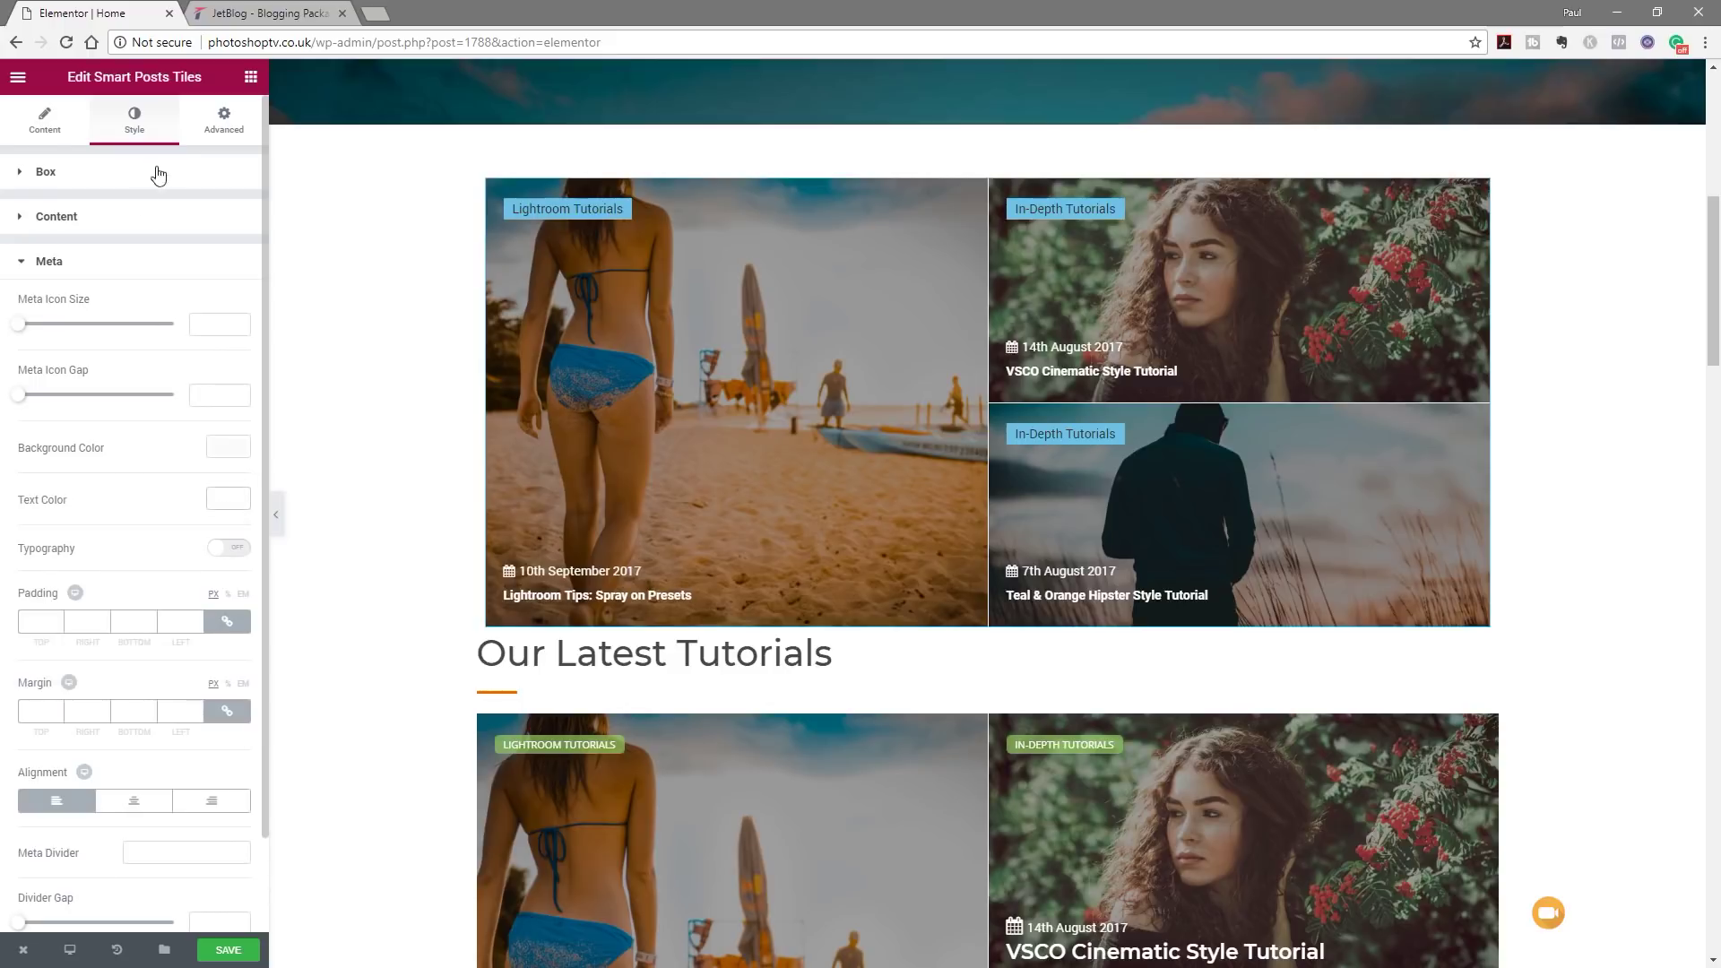
{"action": "left_click", "coordinate": [38, 269]}
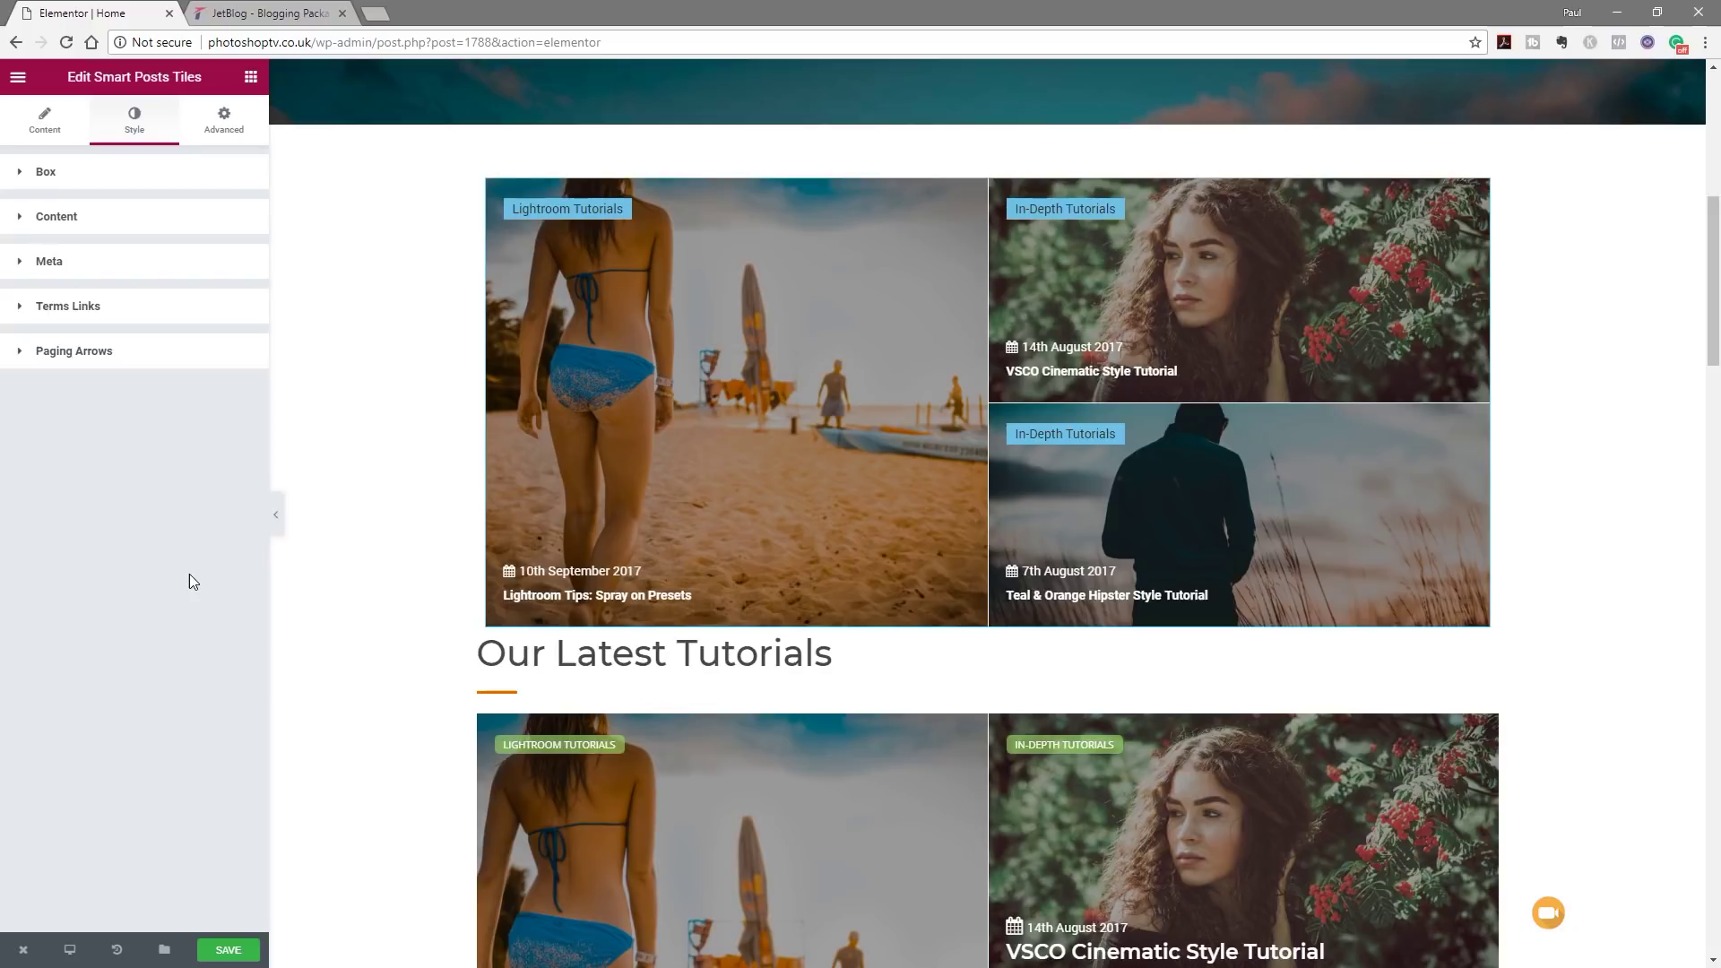
Add a Smart Posts List widget in a new section directly above the Smart Posts Tiles section.
{"action": "left_click", "coordinate": [251, 76]}
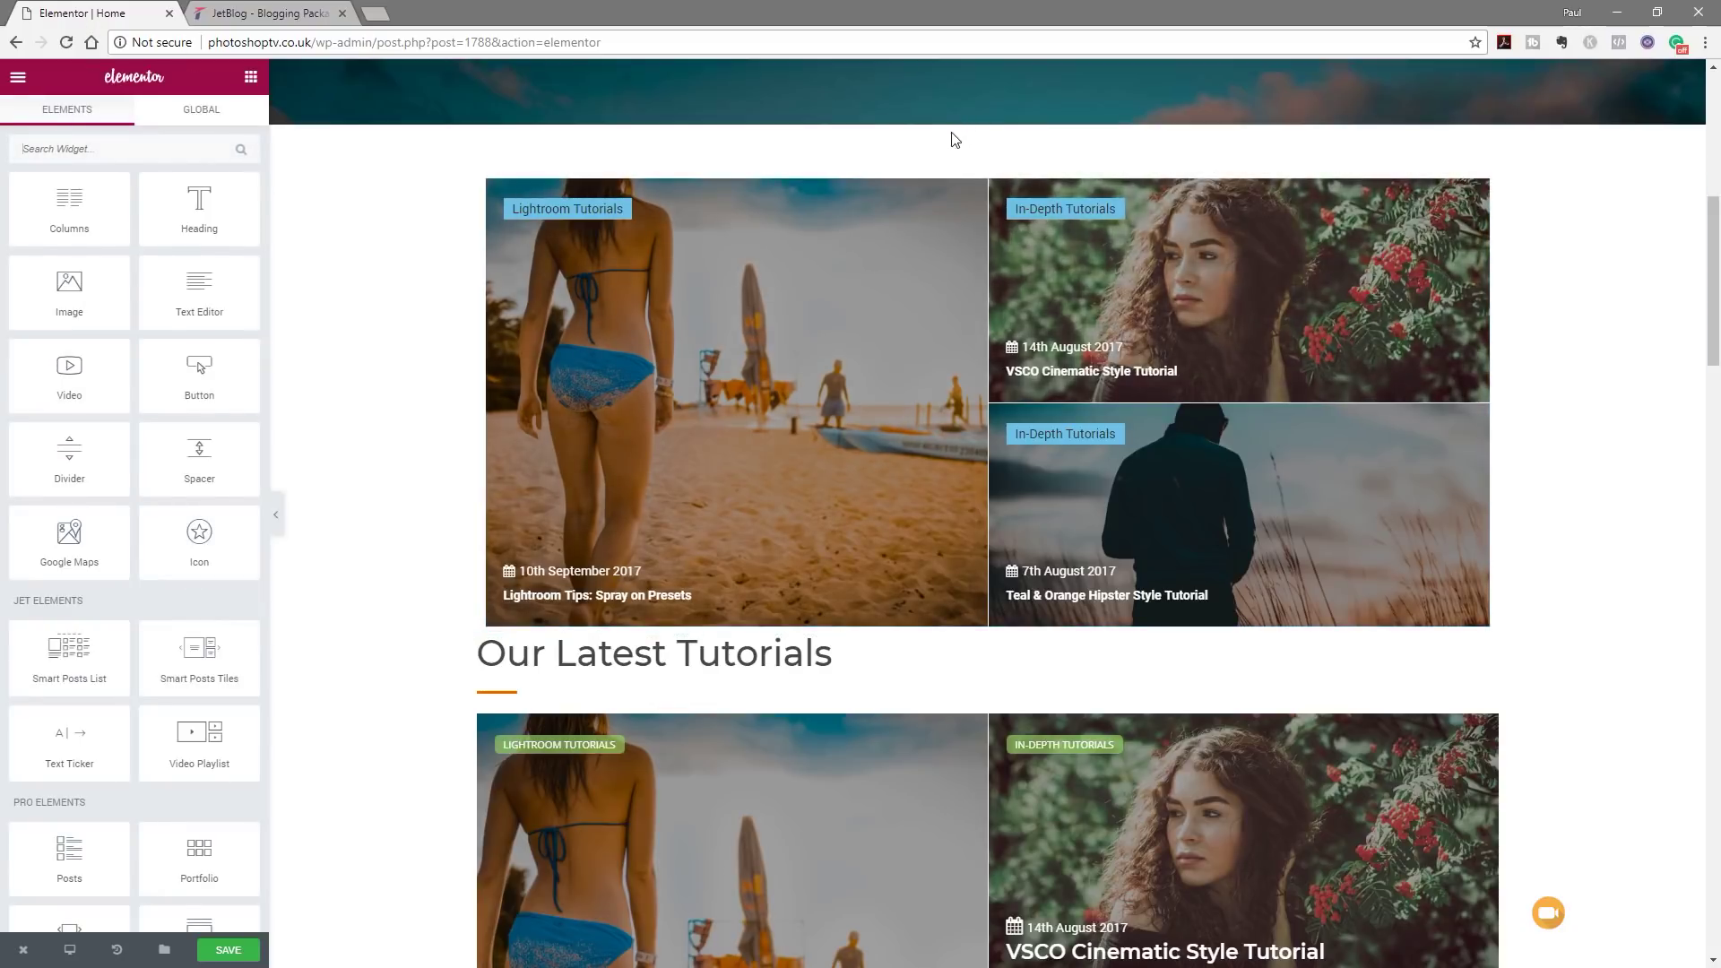
{"action": "left_click", "coordinate": [987, 161]}
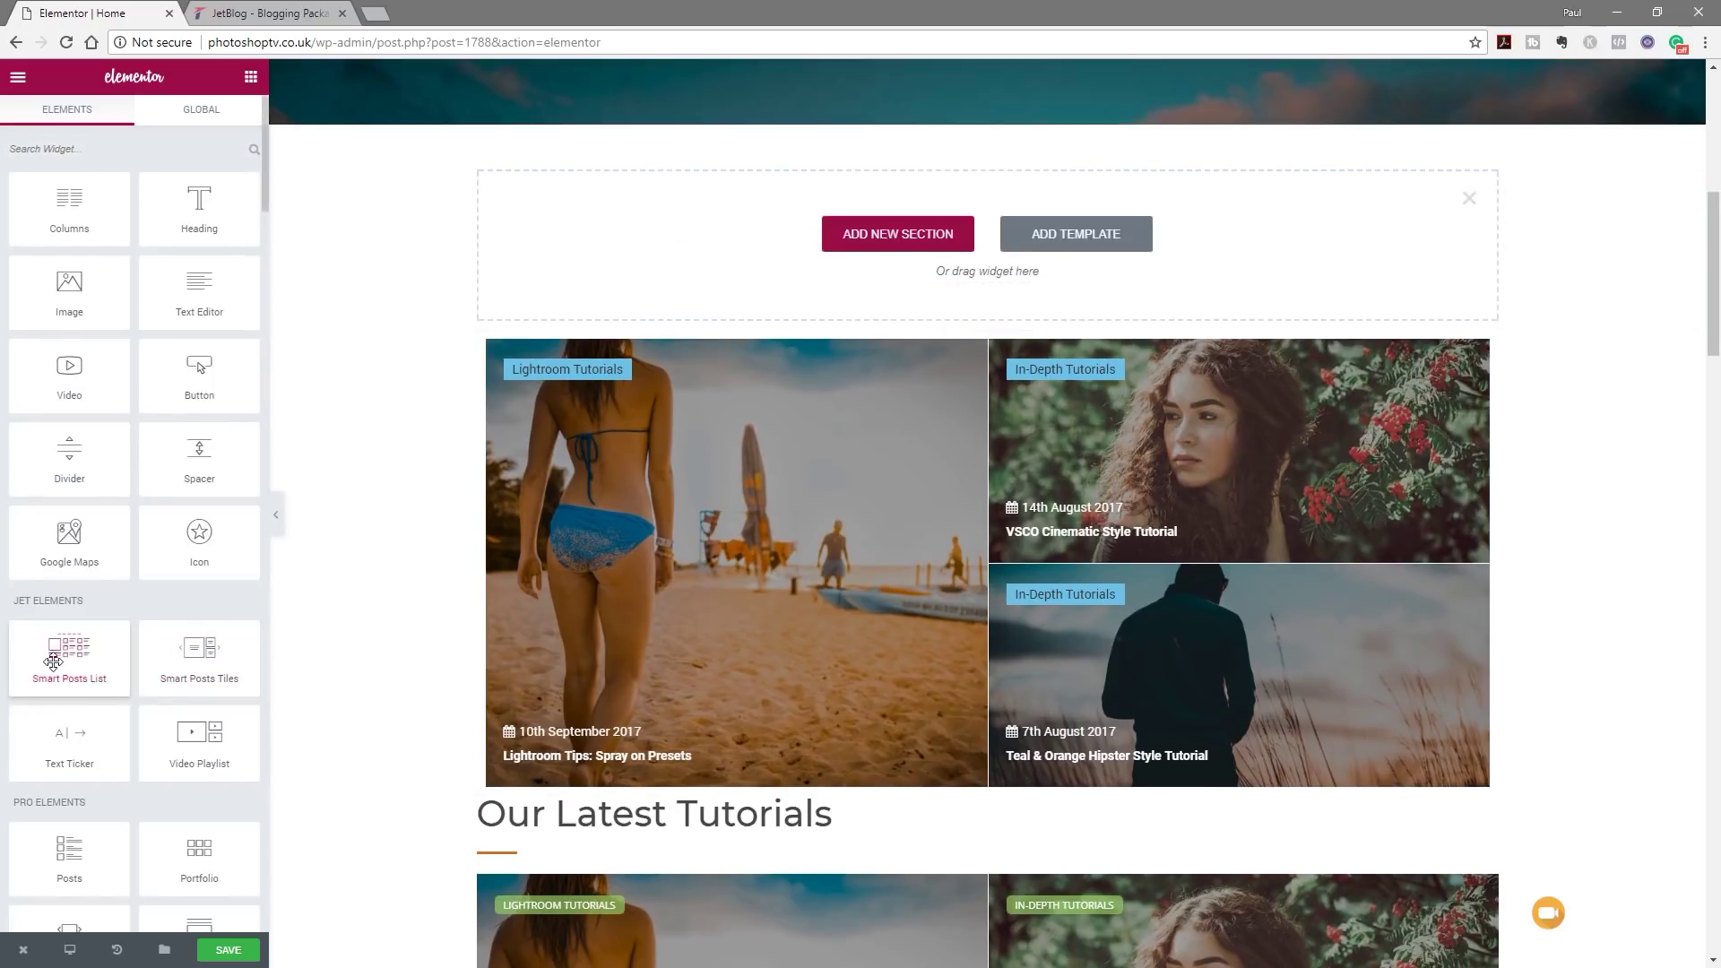
{"action": "left_click_drag", "start_coordinate": [63, 654], "coordinate": [780, 299]}
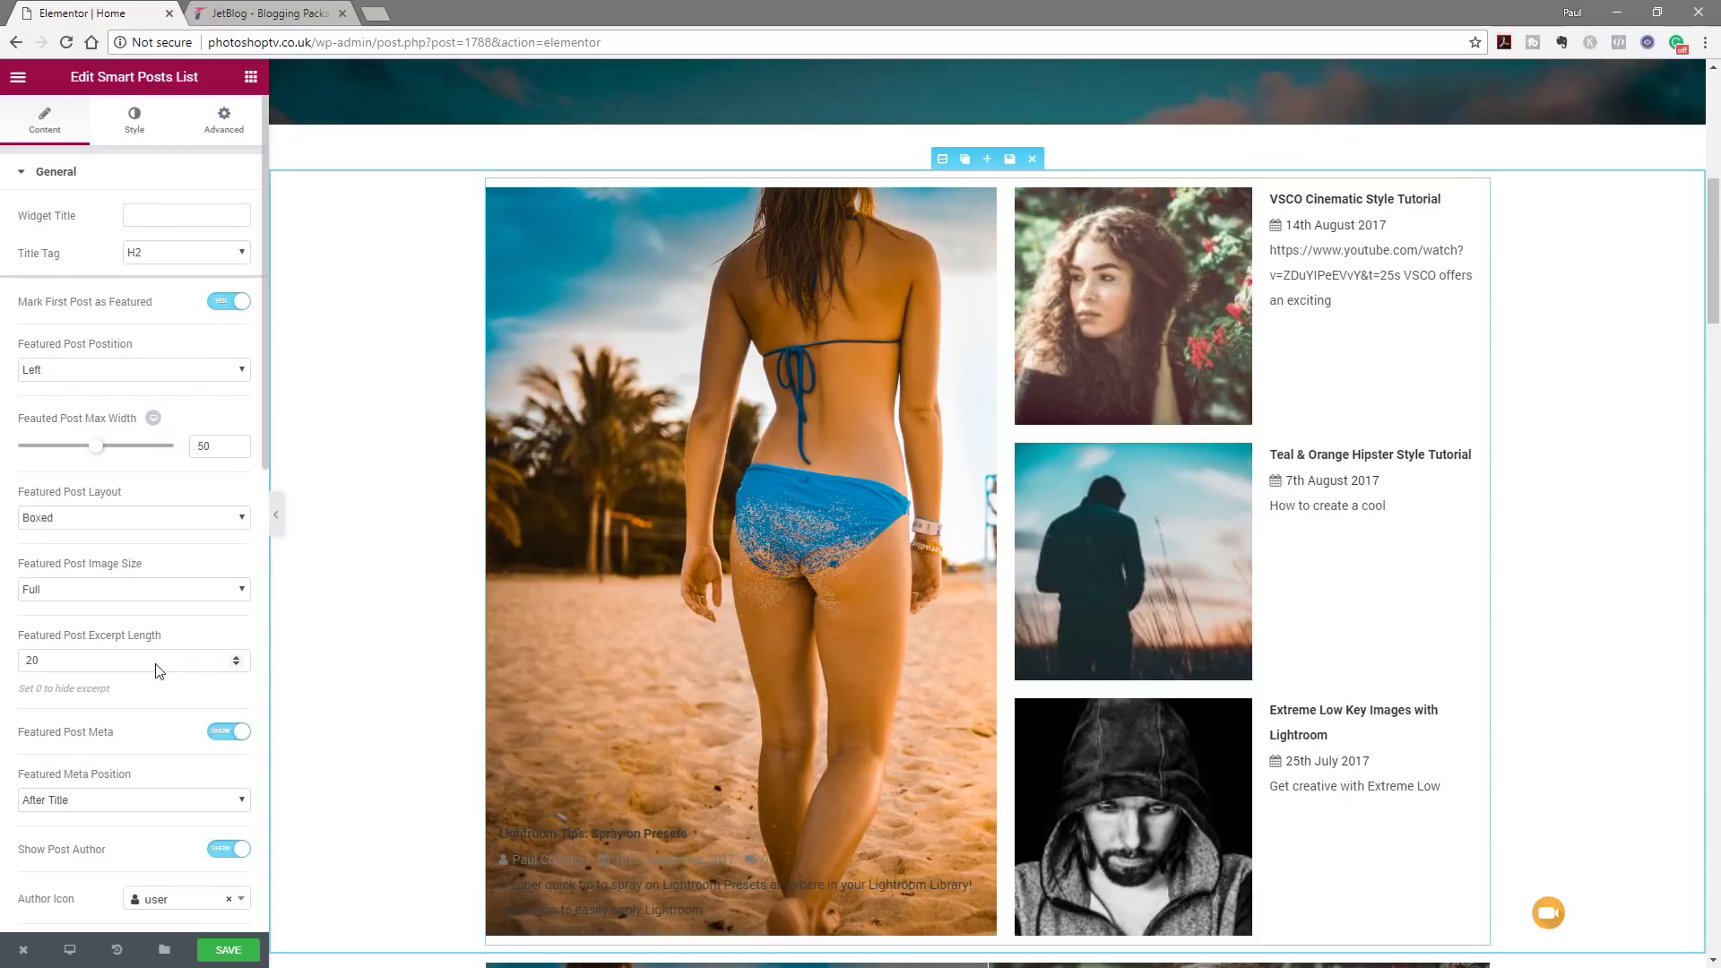
{"action": "scroll", "coordinate": [357, 383], "scroll_direction": "up", "scroll_amount": 1}
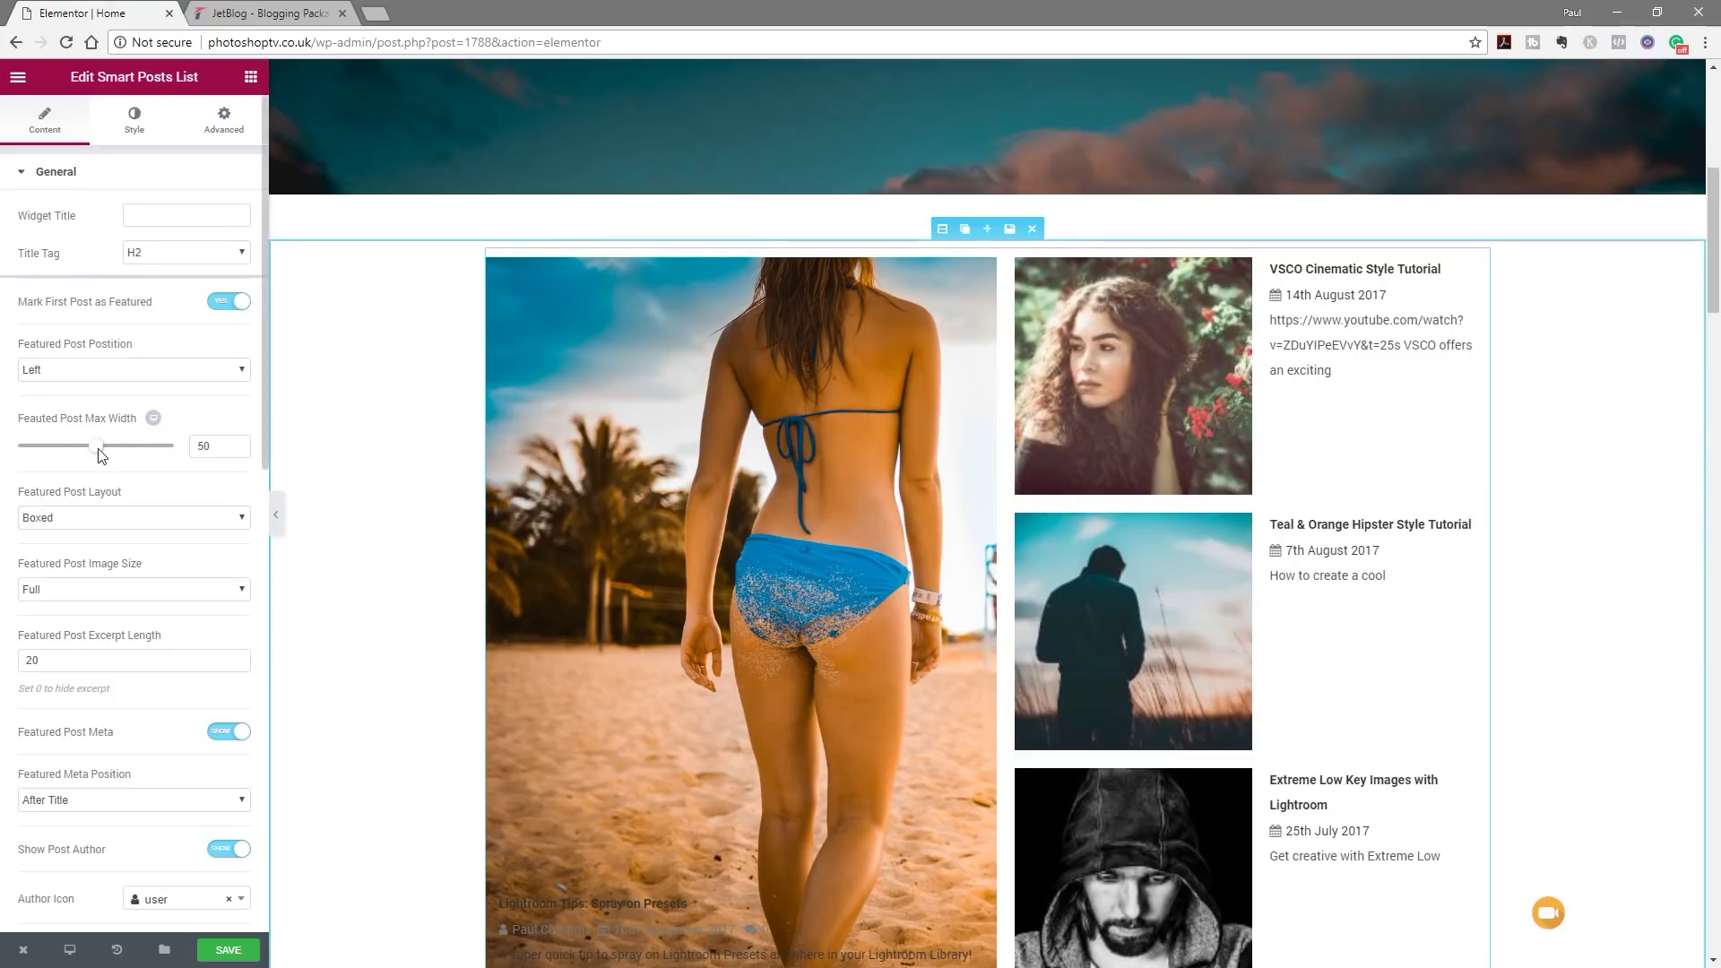
Try a featured post max width of 55, restore it to 50, and check the featured post position options.
{"action": "mouse_move", "coordinate": [102, 456]}
{"action": "left_mouse_down"}
{"action": "mouse_move", "coordinate": [86, 452]}
{"action": "mouse_move", "coordinate": [117, 449]}
{"action": "mouse_move", "coordinate": [104, 445]}
{"action": "left_mouse_up"}
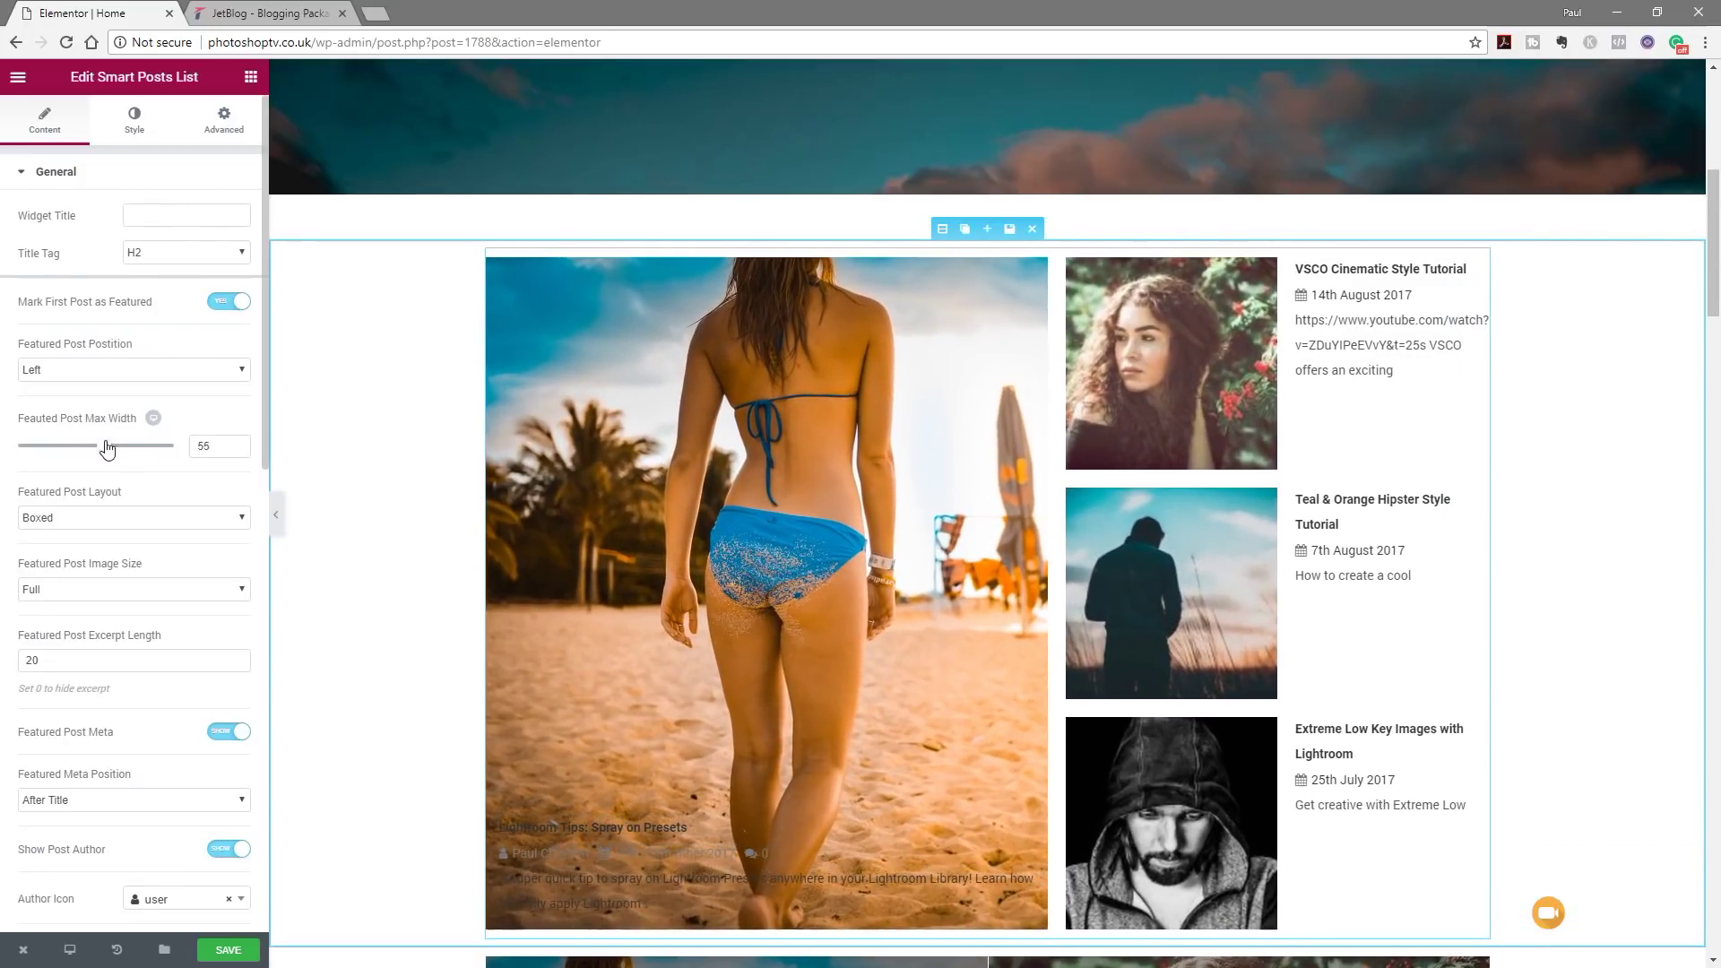
{"action": "left_click", "coordinate": [237, 449]}
{"action": "left_click", "coordinate": [237, 449]}
{"action": "left_click", "coordinate": [237, 449]}
{"action": "left_click", "coordinate": [237, 449]}
{"action": "left_click", "coordinate": [236, 449]}
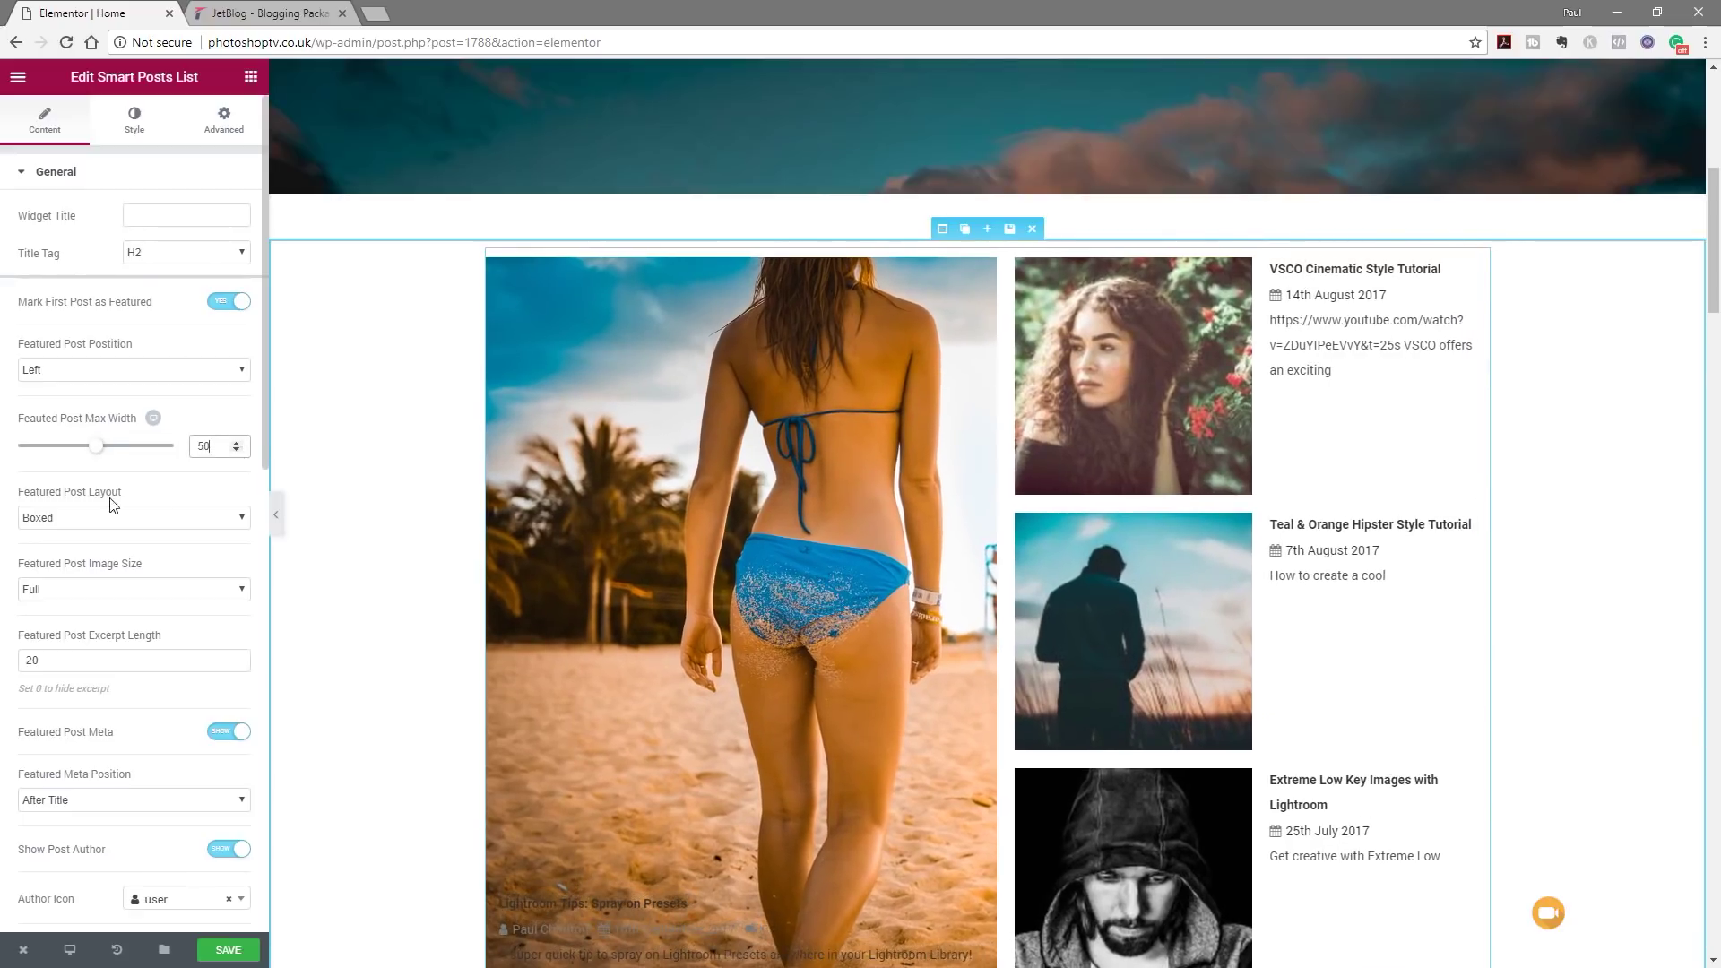
{"action": "left_click", "coordinate": [179, 372]}
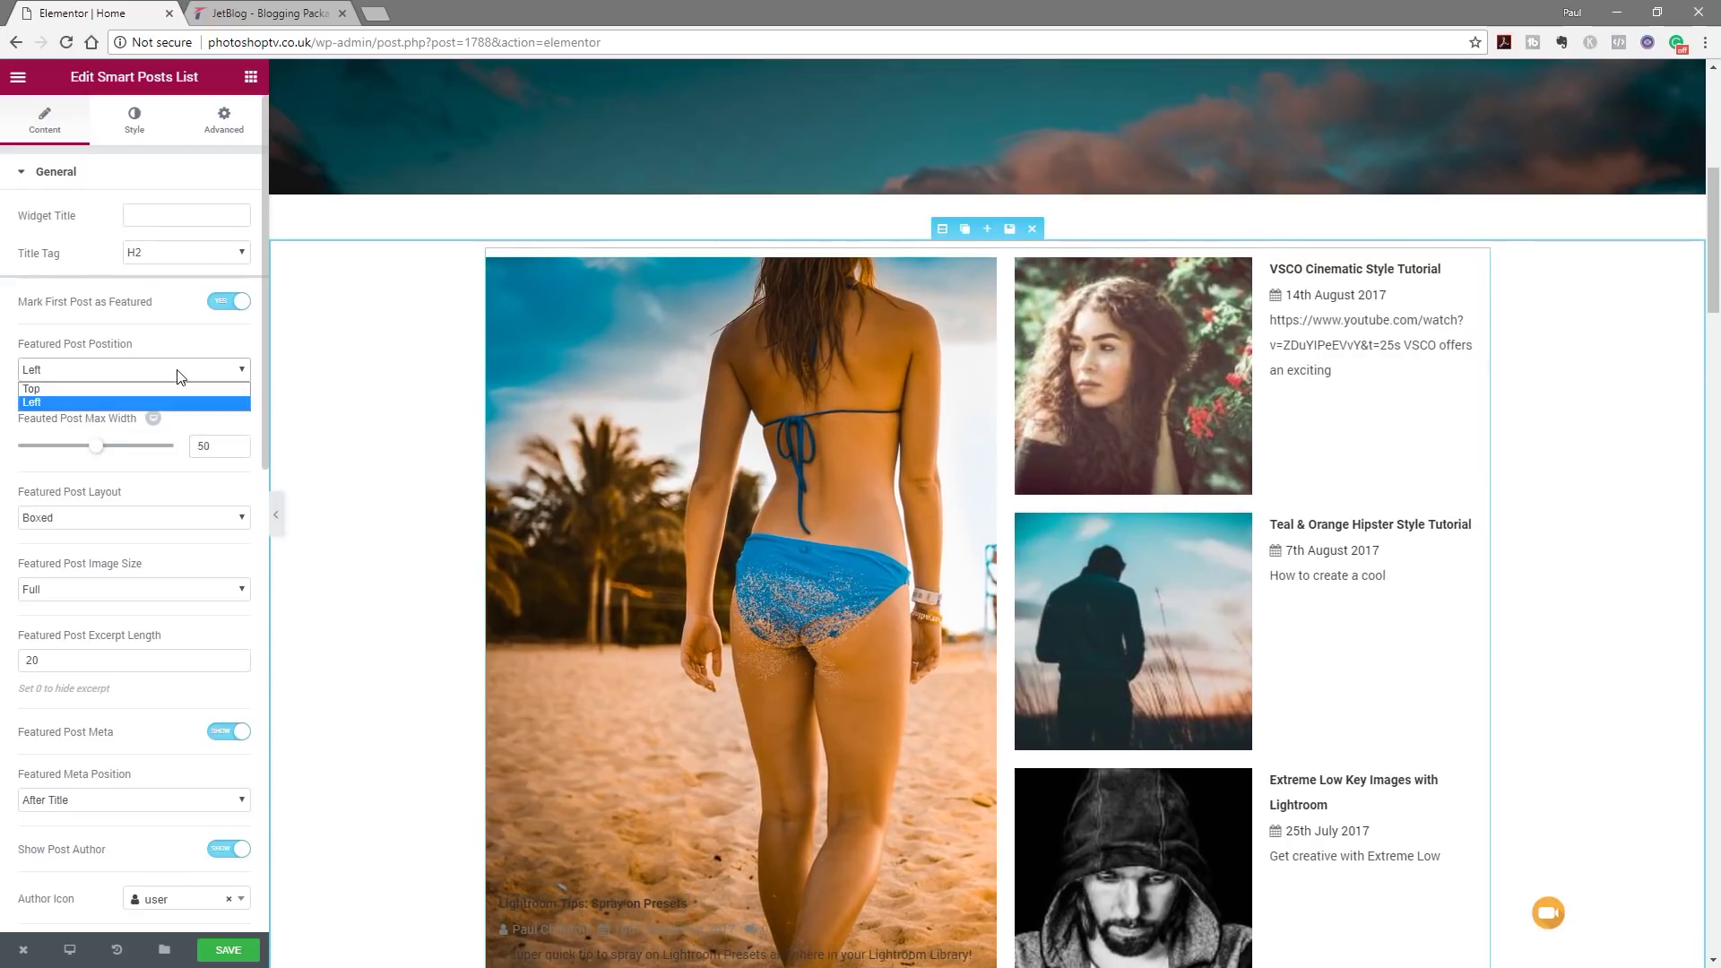
{"action": "left_click", "coordinate": [151, 322]}
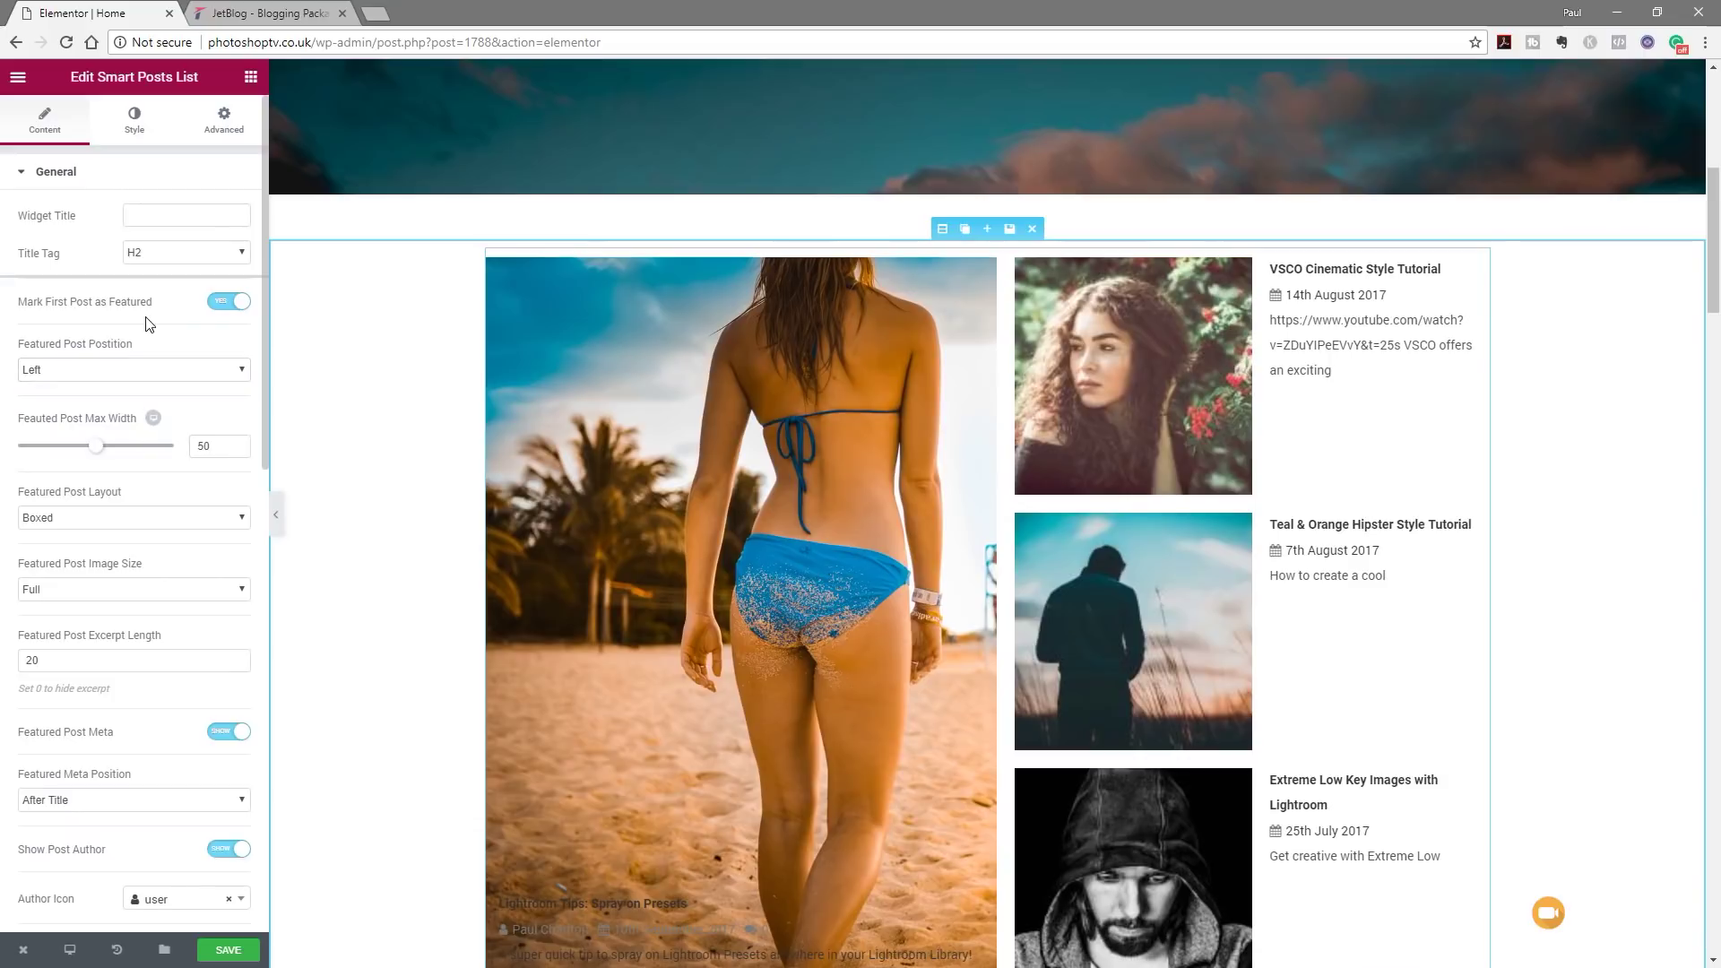
Stop marking the first post as featured and set the list's post image size to Medium Large.
{"action": "left_click", "coordinate": [225, 303]}
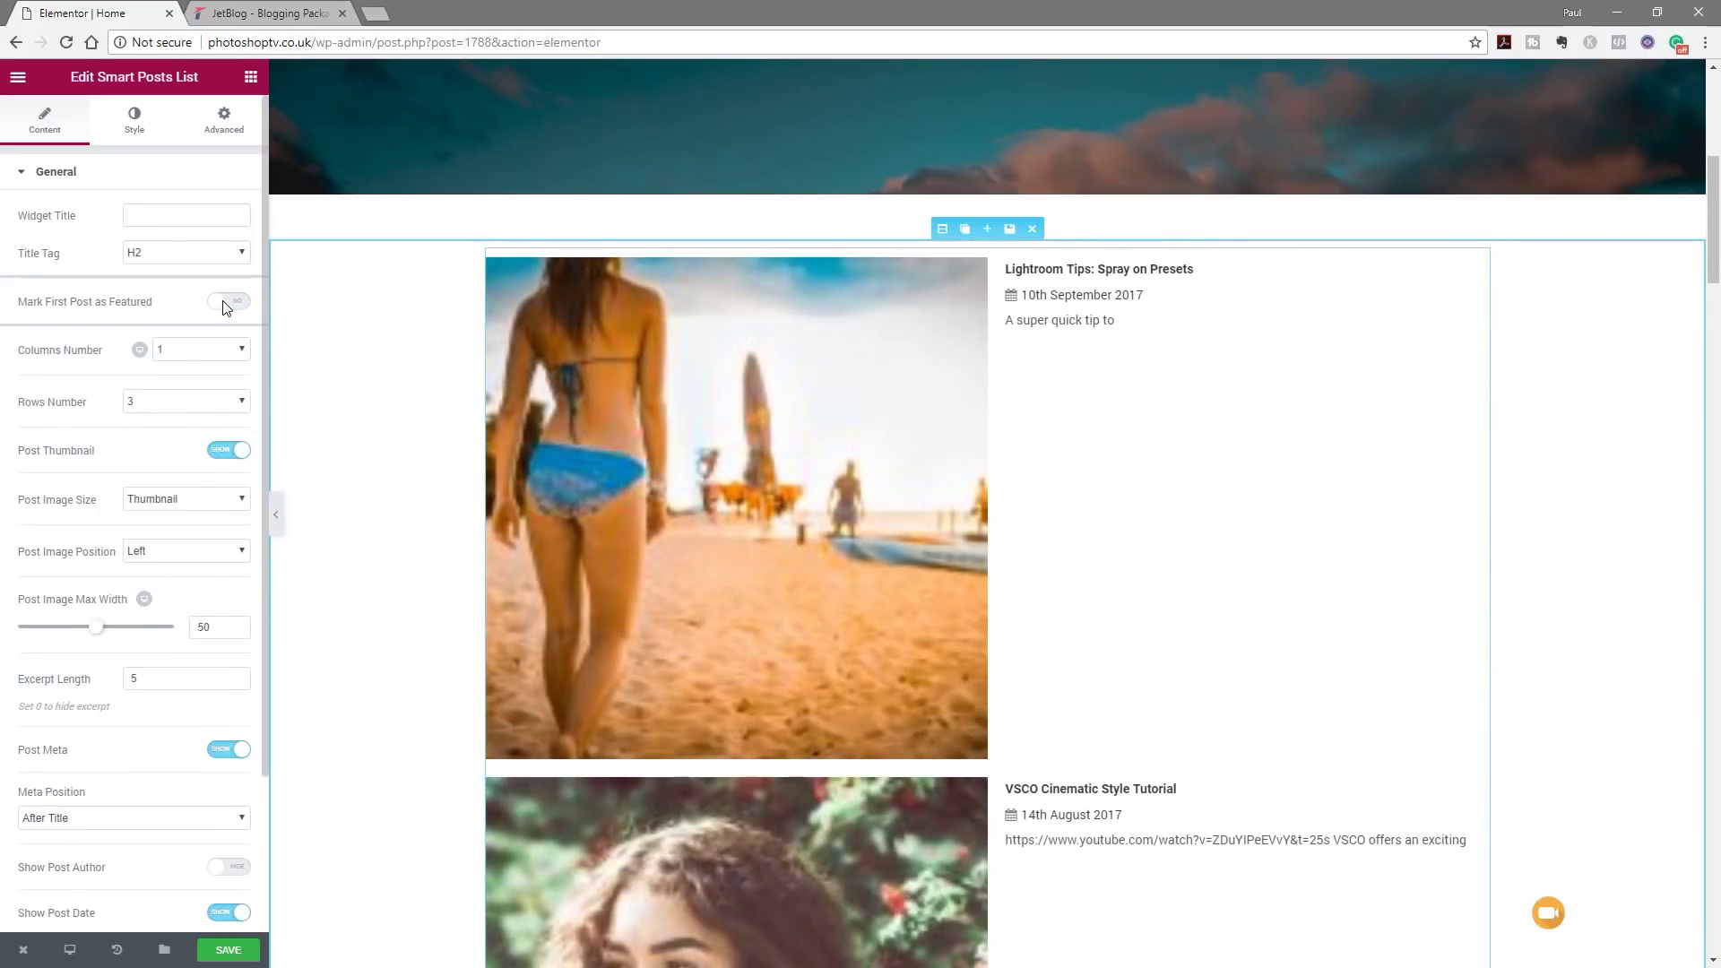
{"action": "left_click", "coordinate": [238, 500]}
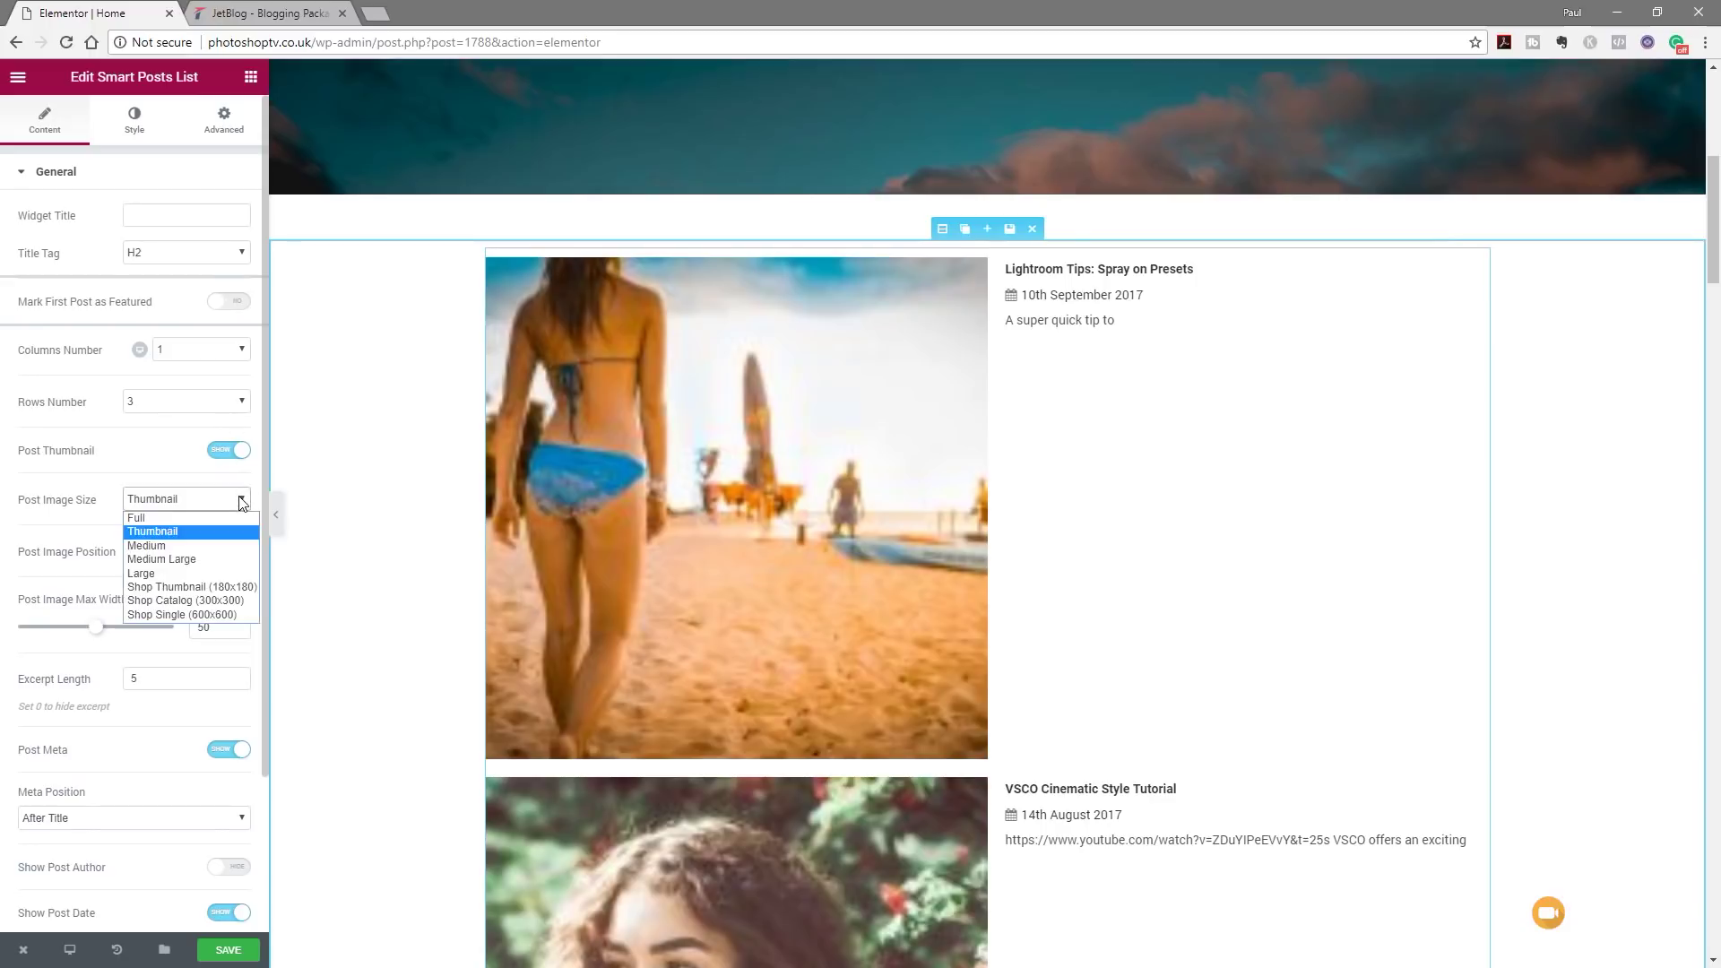
{"action": "left_click", "coordinate": [202, 560]}
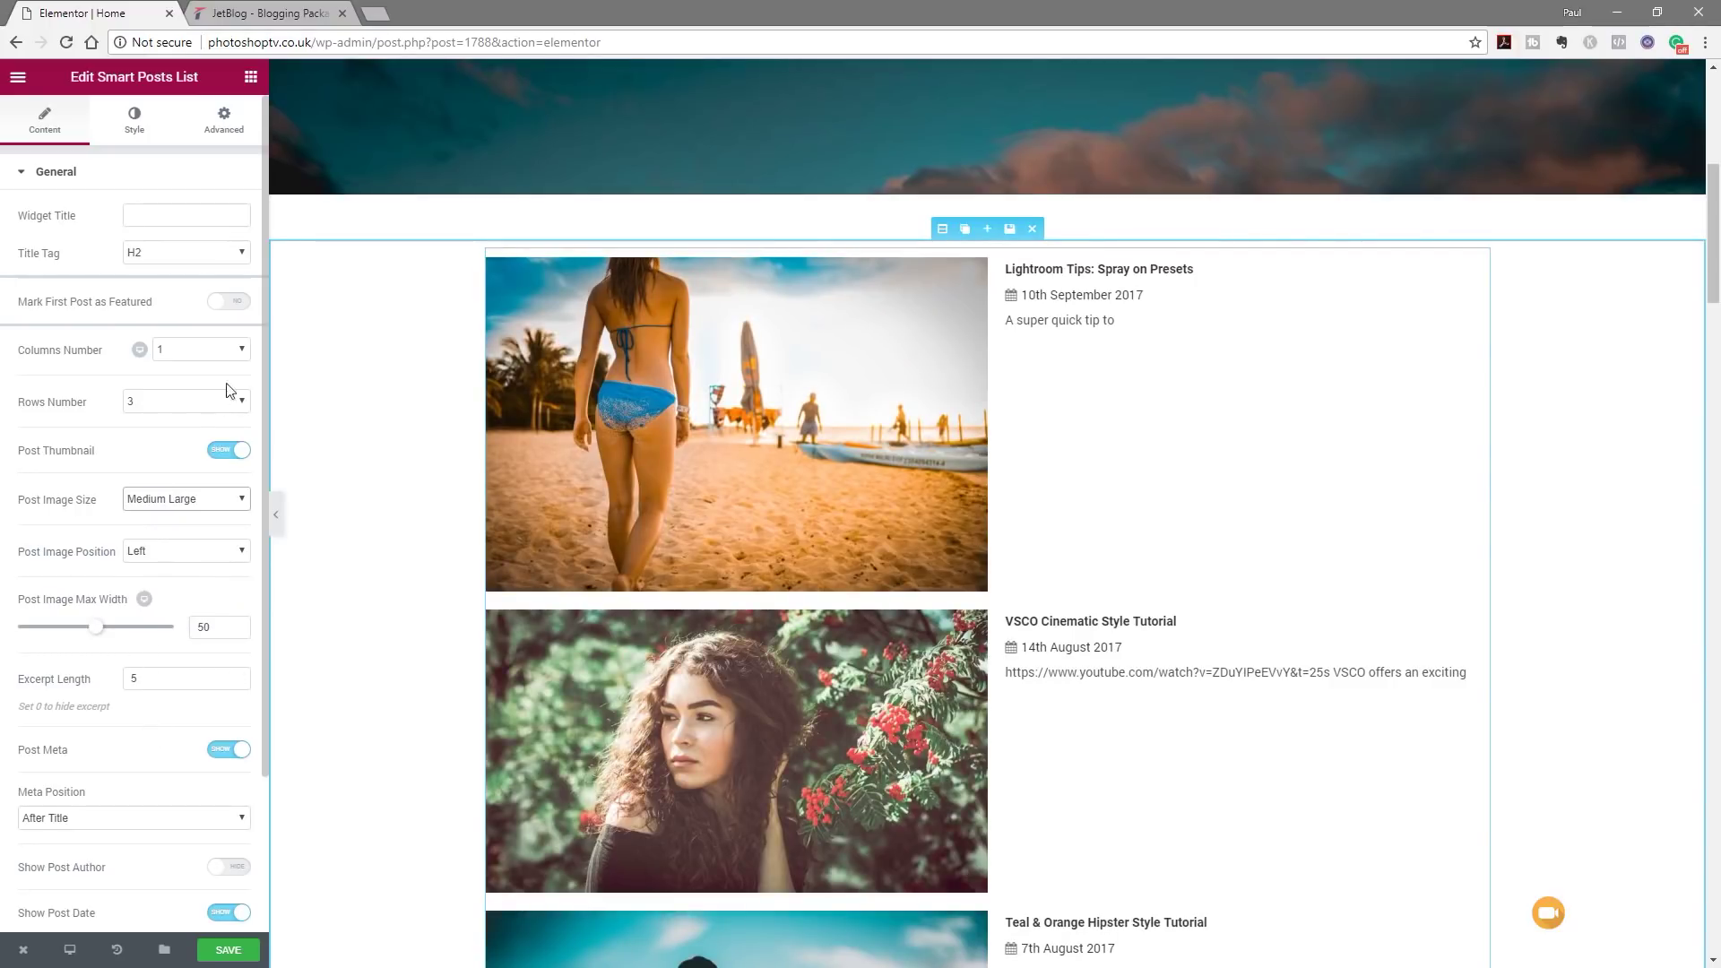
Set the Smart Posts List to 3 columns and review its remaining content, query and style settings.
{"action": "left_click", "coordinate": [244, 350]}
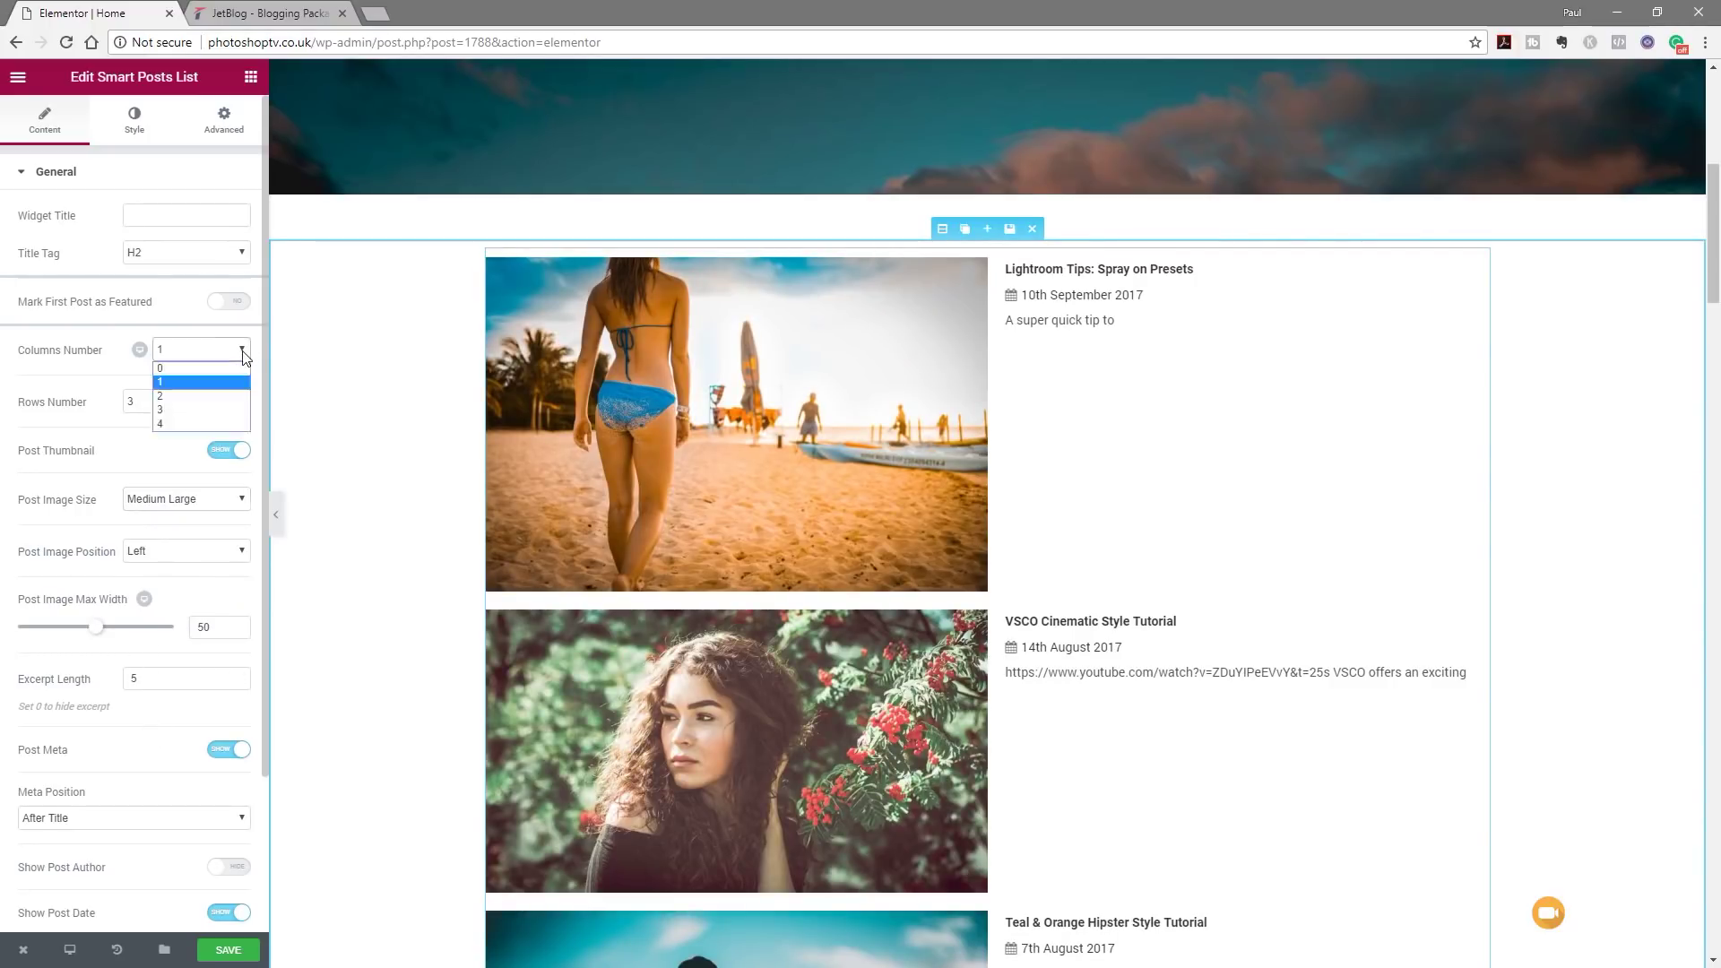
{"action": "left_click", "coordinate": [210, 409]}
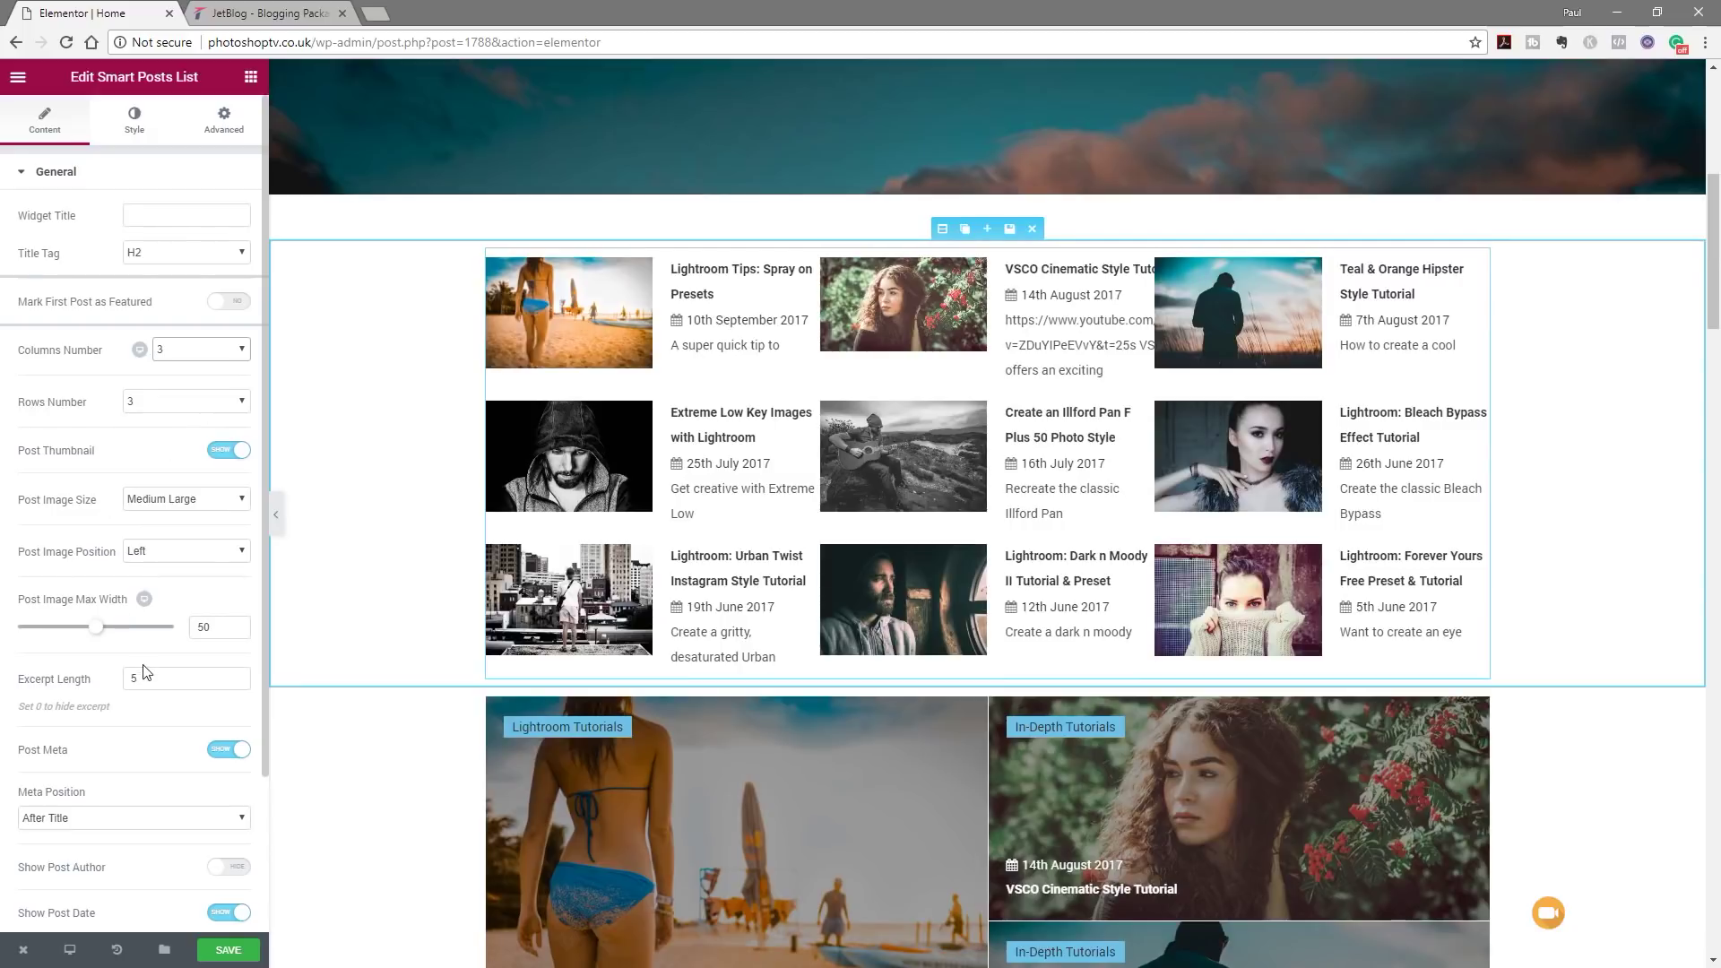
{"action": "scroll", "coordinate": [145, 677], "scroll_direction": "down", "scroll_amount": 2}
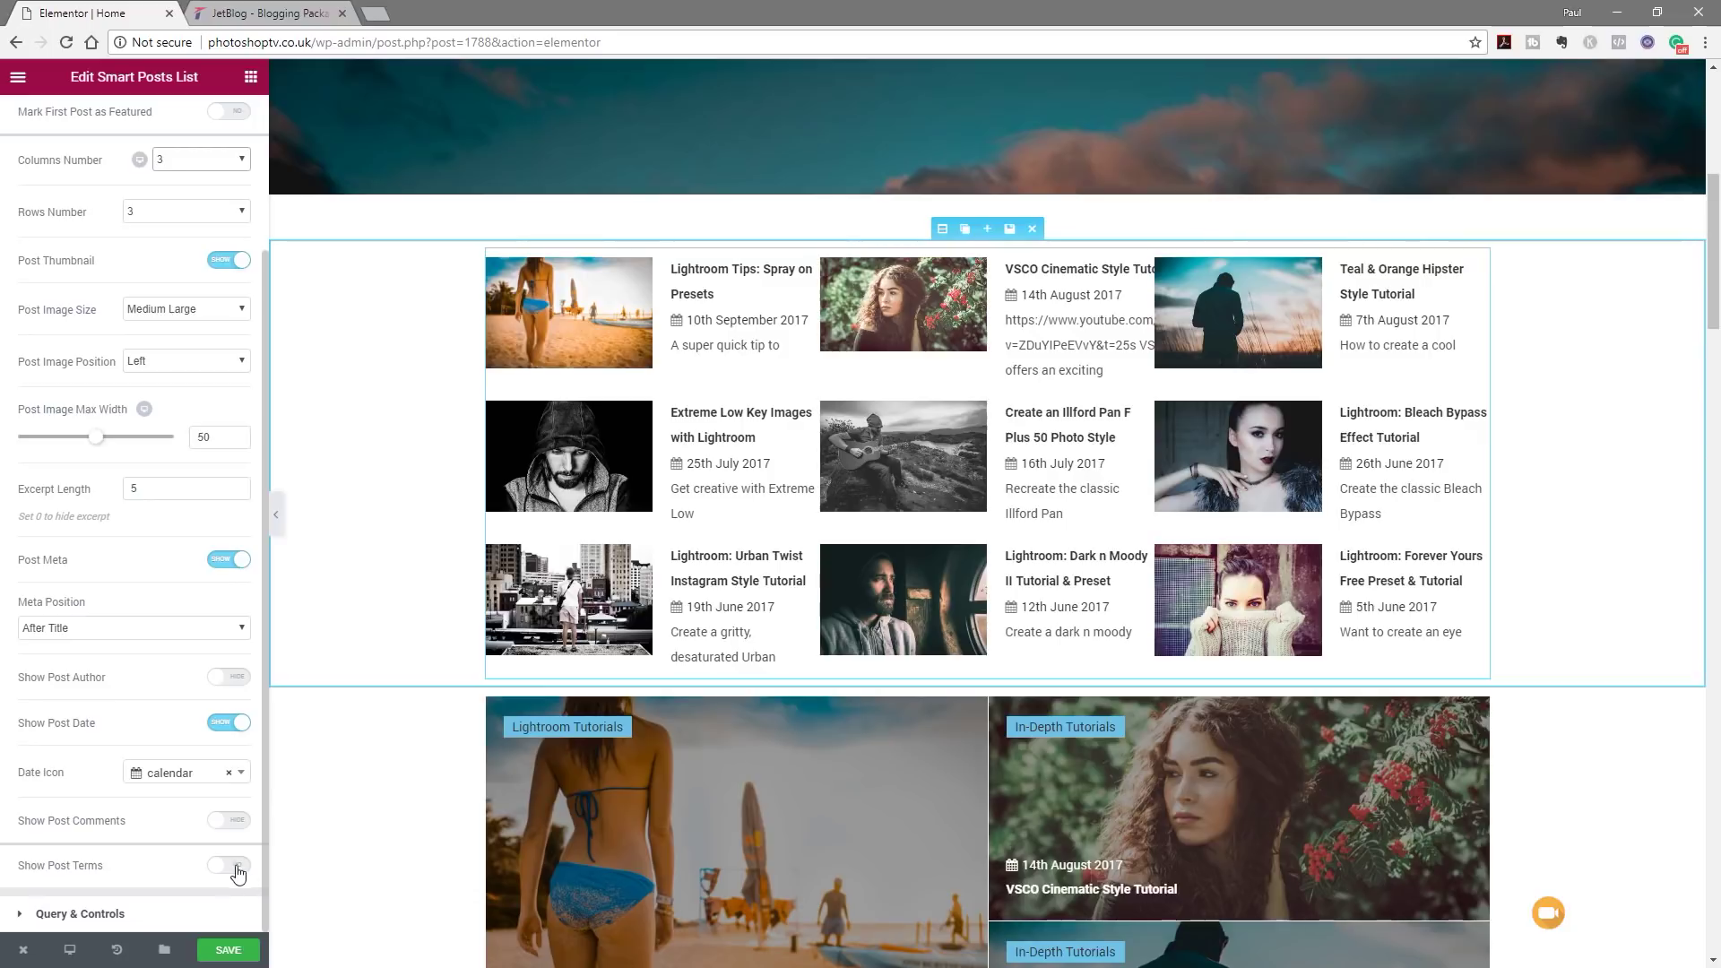
{"action": "left_click", "coordinate": [88, 913]}
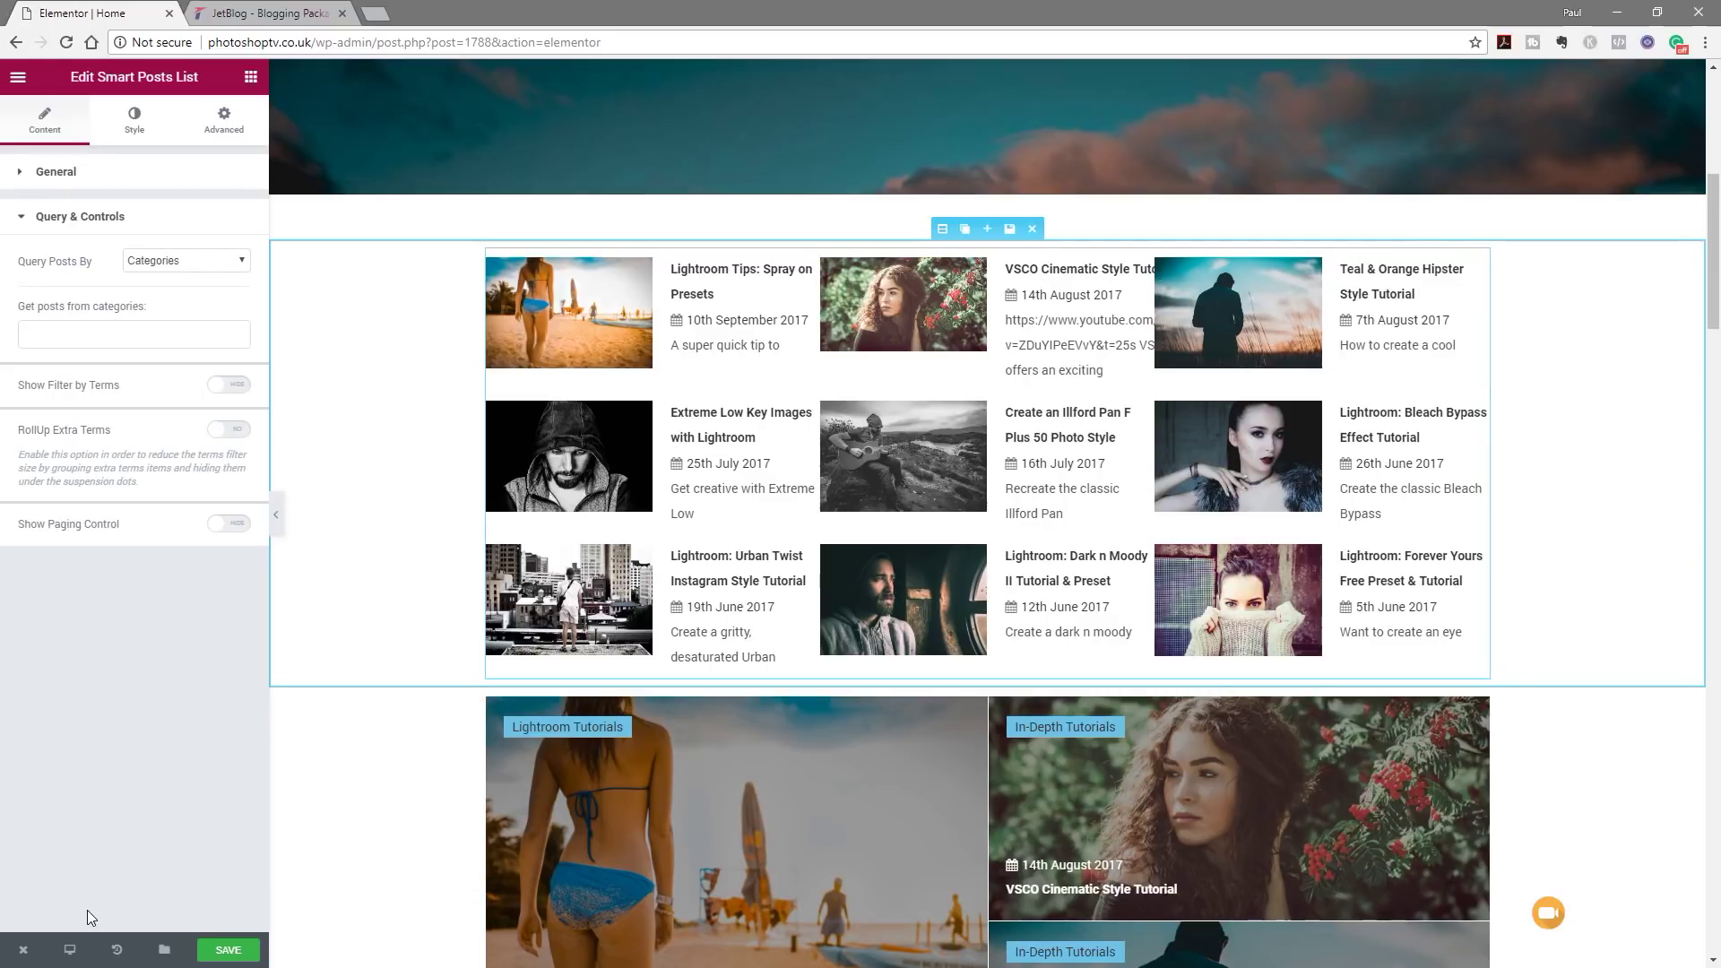
{"action": "left_click", "coordinate": [149, 127]}
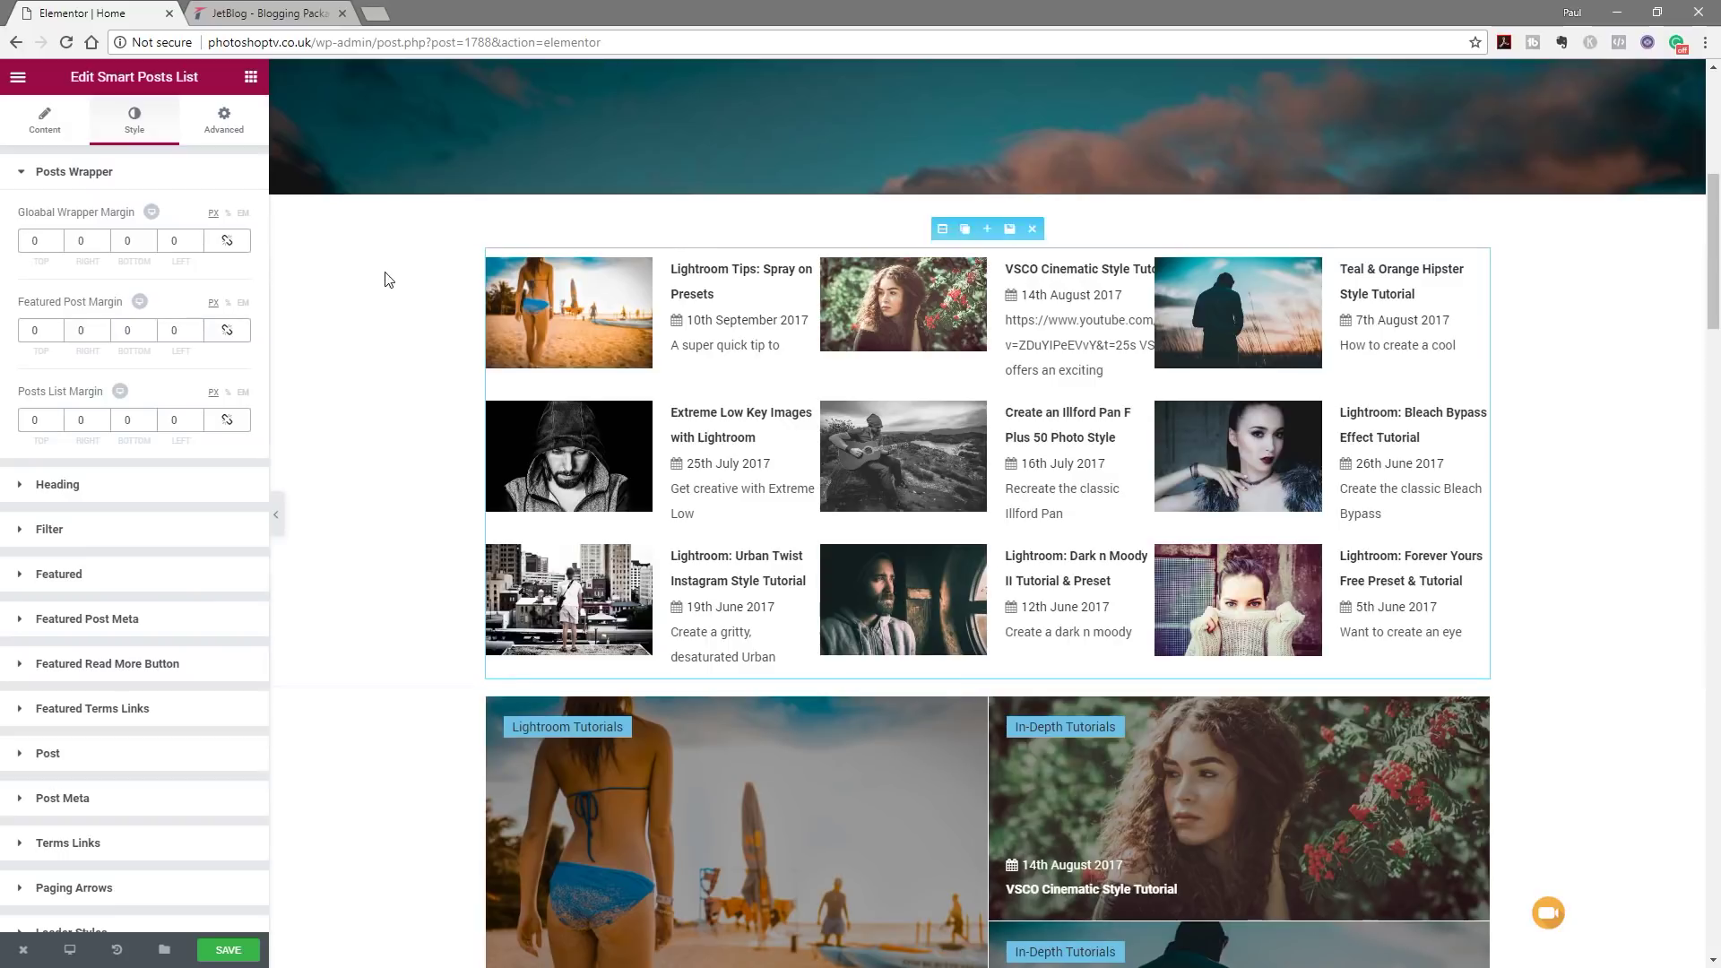
Open the Text Ticker widget below the Our Latest Tutorials tiles for editing and turn on its post thumbnail.
{"action": "scroll", "coordinate": [386, 260], "scroll_direction": "down", "scroll_amount": 10}
{"action": "scroll", "coordinate": [387, 284], "scroll_direction": "down", "scroll_amount": 4}
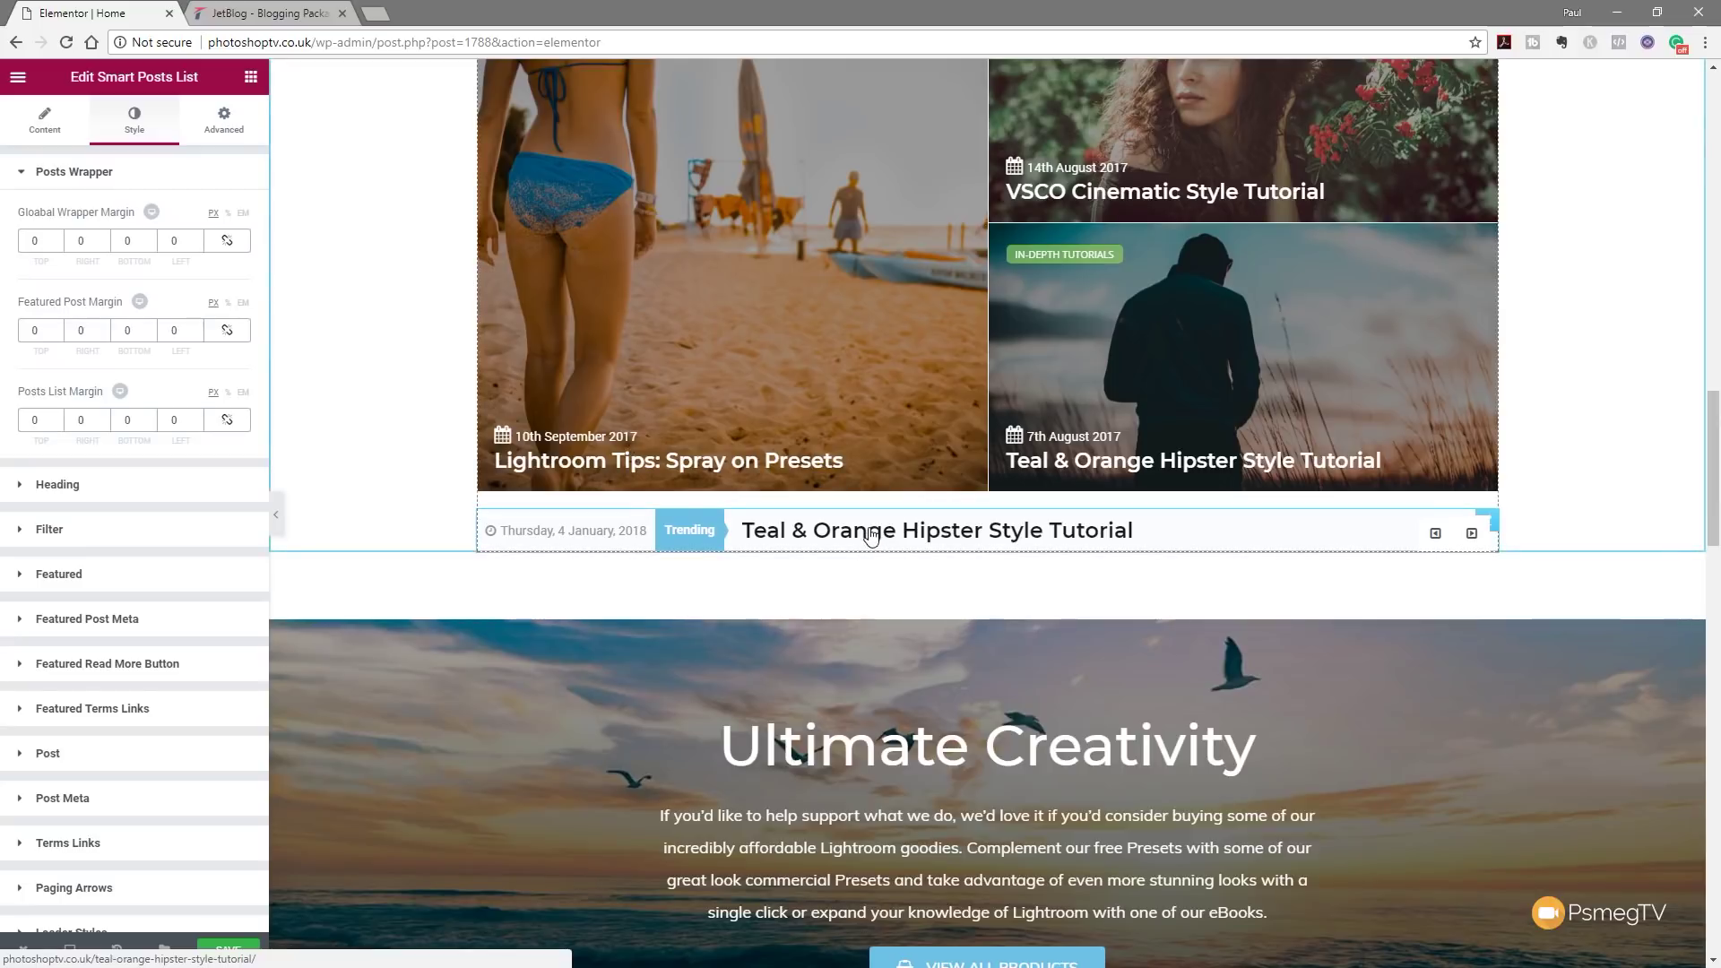
{"action": "left_click", "coordinate": [1493, 524]}
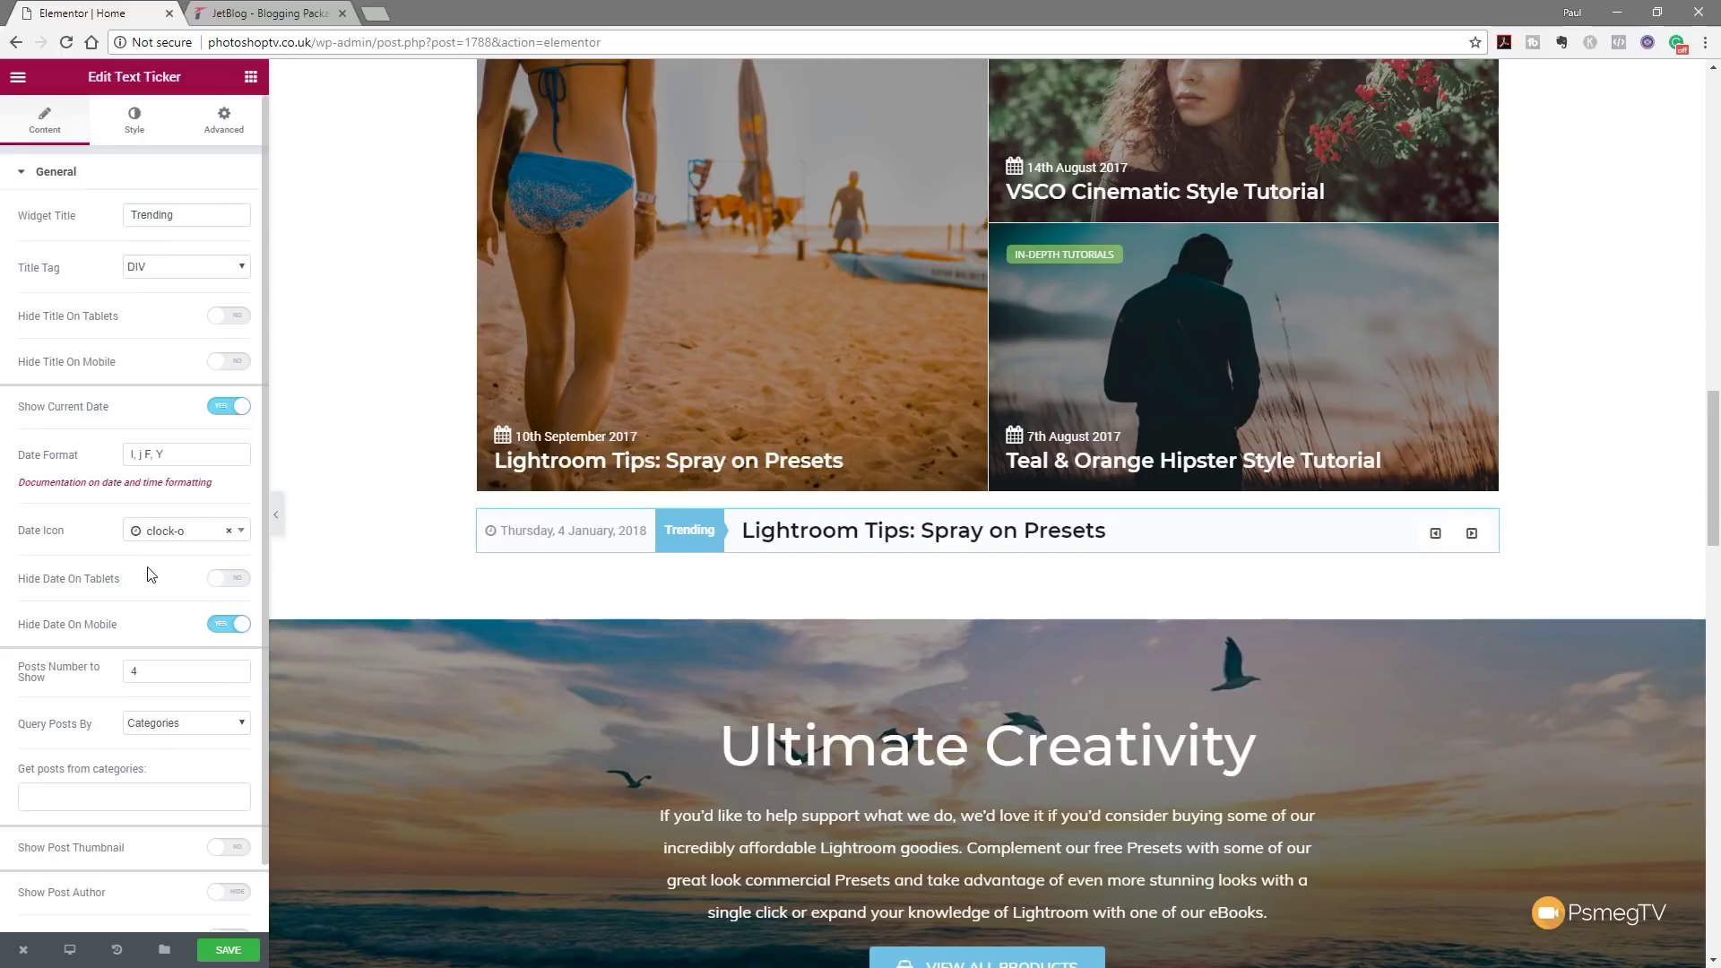
{"action": "scroll", "coordinate": [93, 740], "scroll_direction": "down", "scroll_amount": 1}
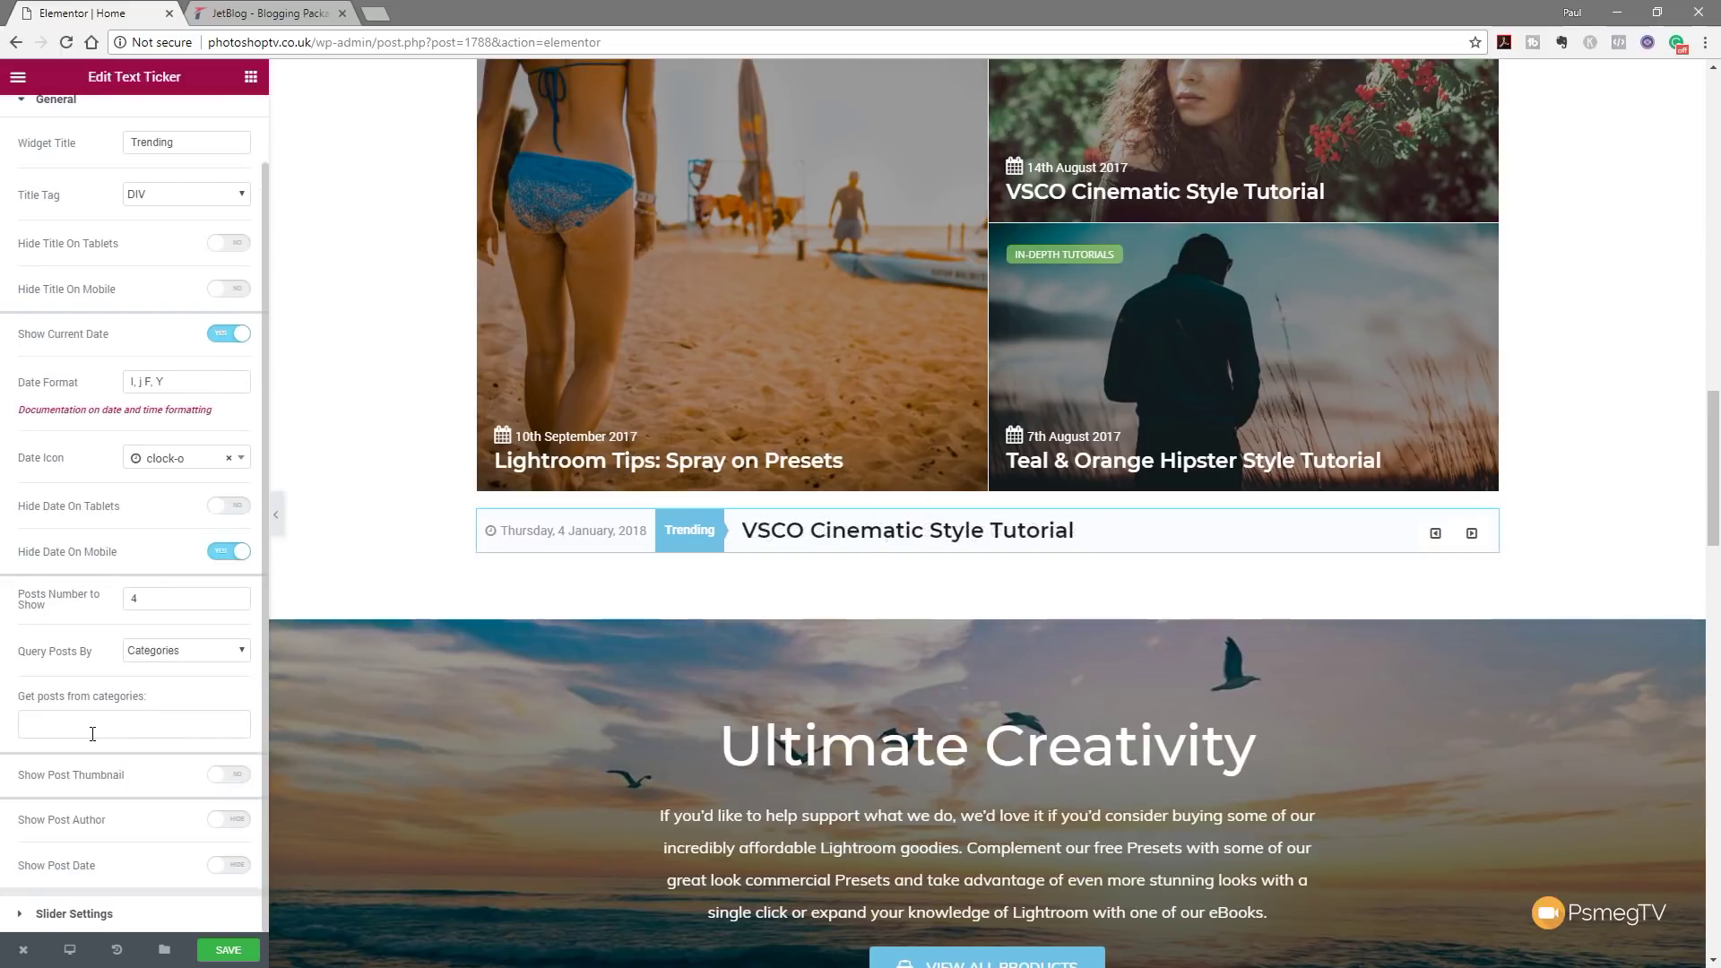
{"action": "left_click", "coordinate": [235, 780]}
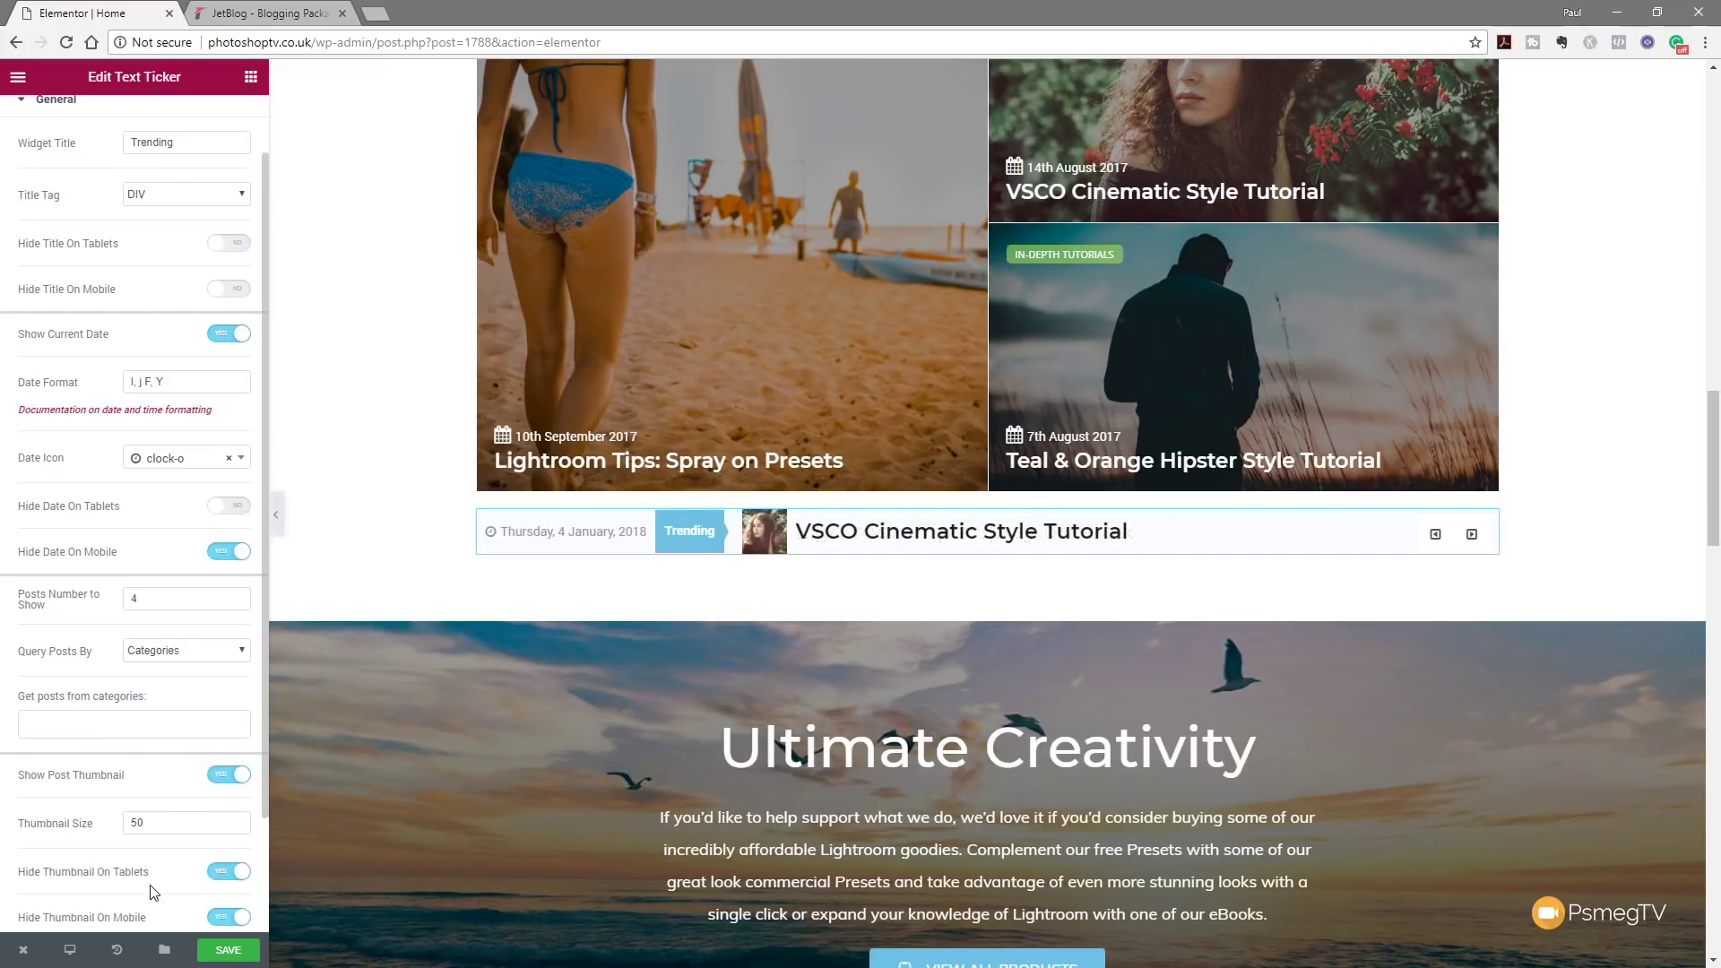
{"action": "scroll", "coordinate": [160, 773], "scroll_direction": "up", "scroll_amount": 1}
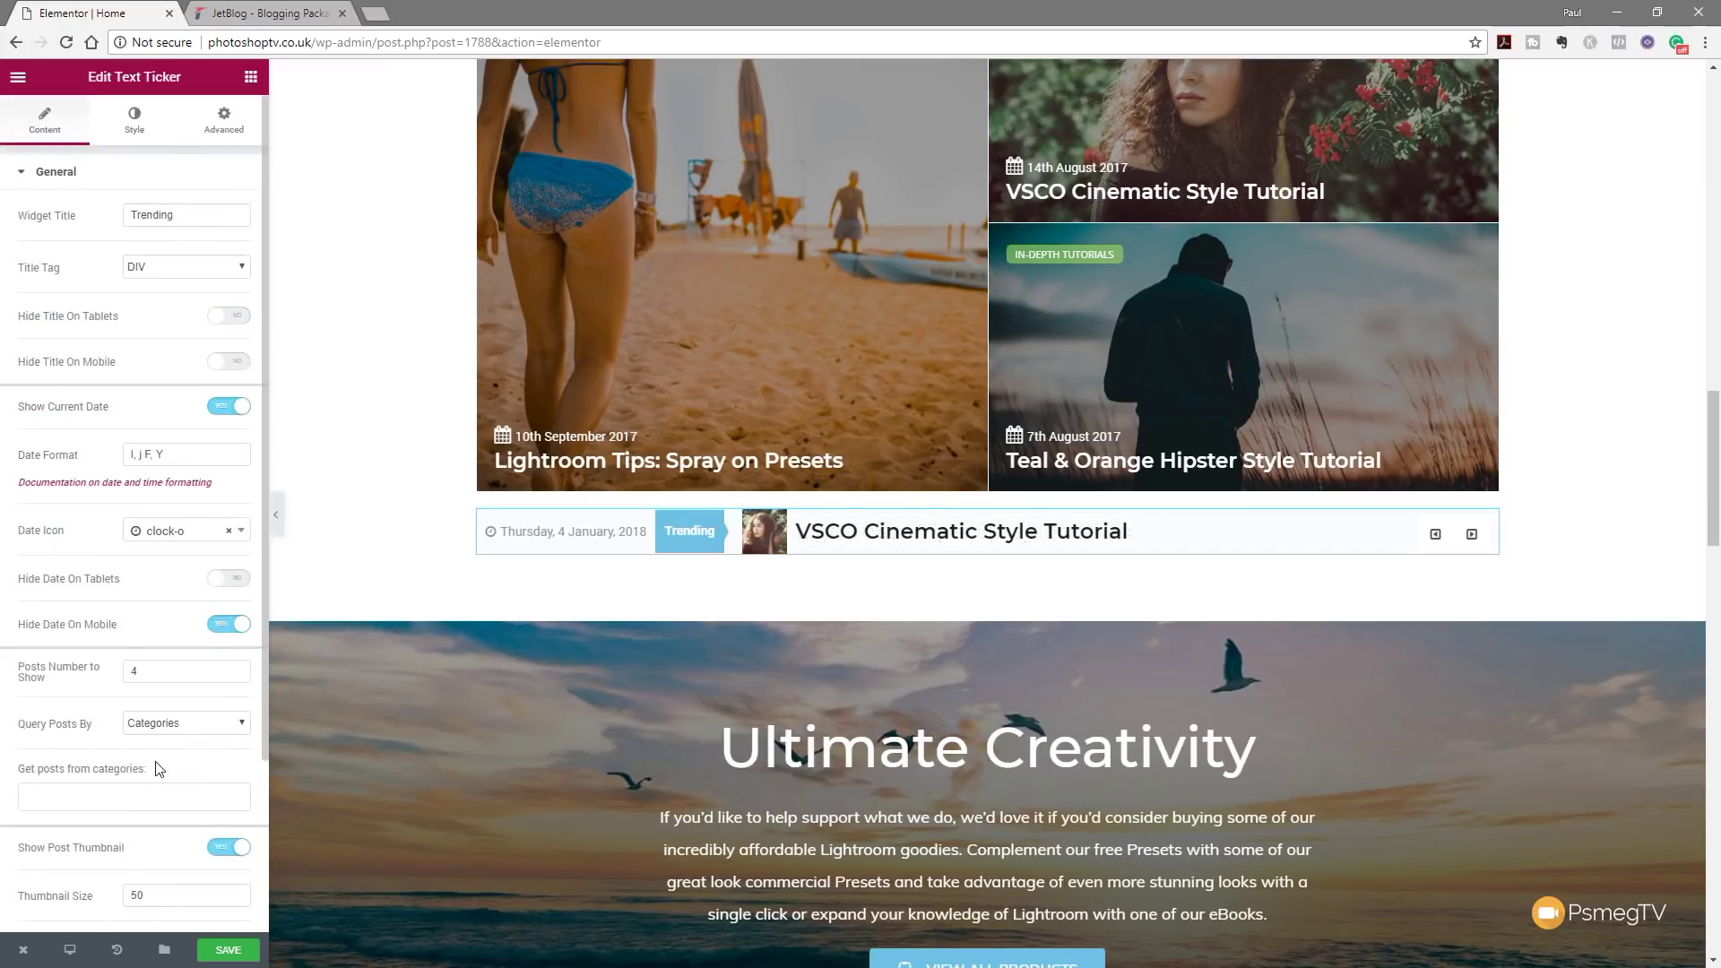
Try a gradient background on the text ticker's container and restore the classic background type.
{"action": "left_click", "coordinate": [135, 133]}
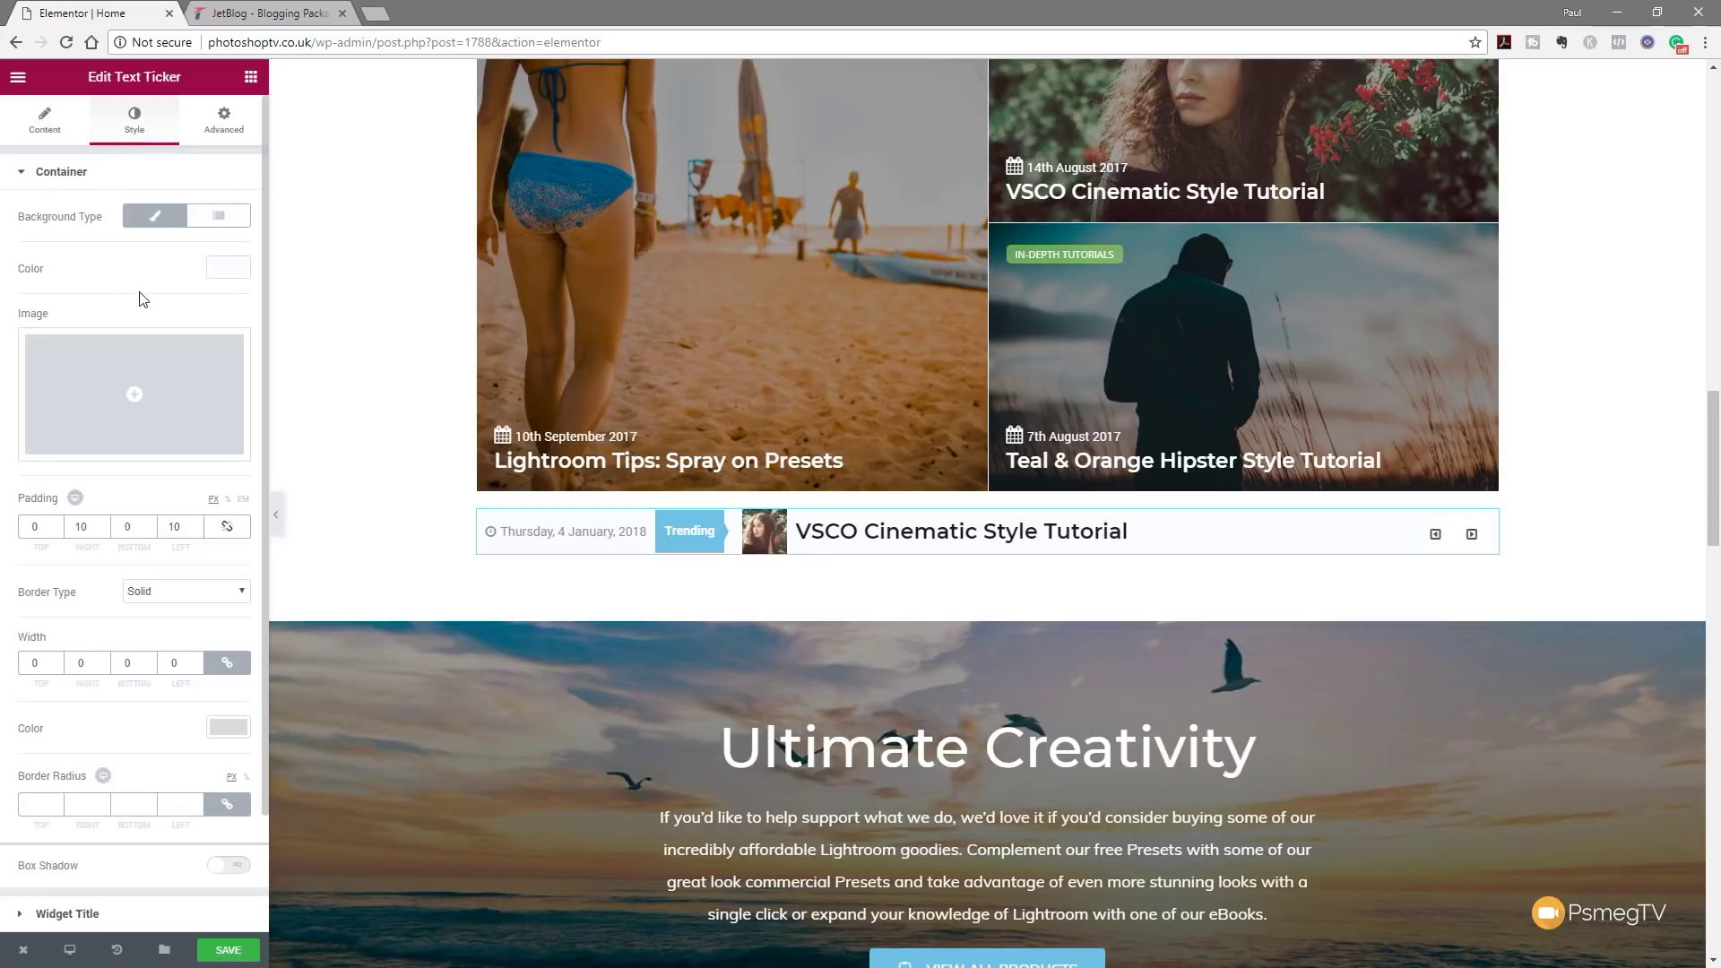
{"action": "left_click", "coordinate": [149, 218]}
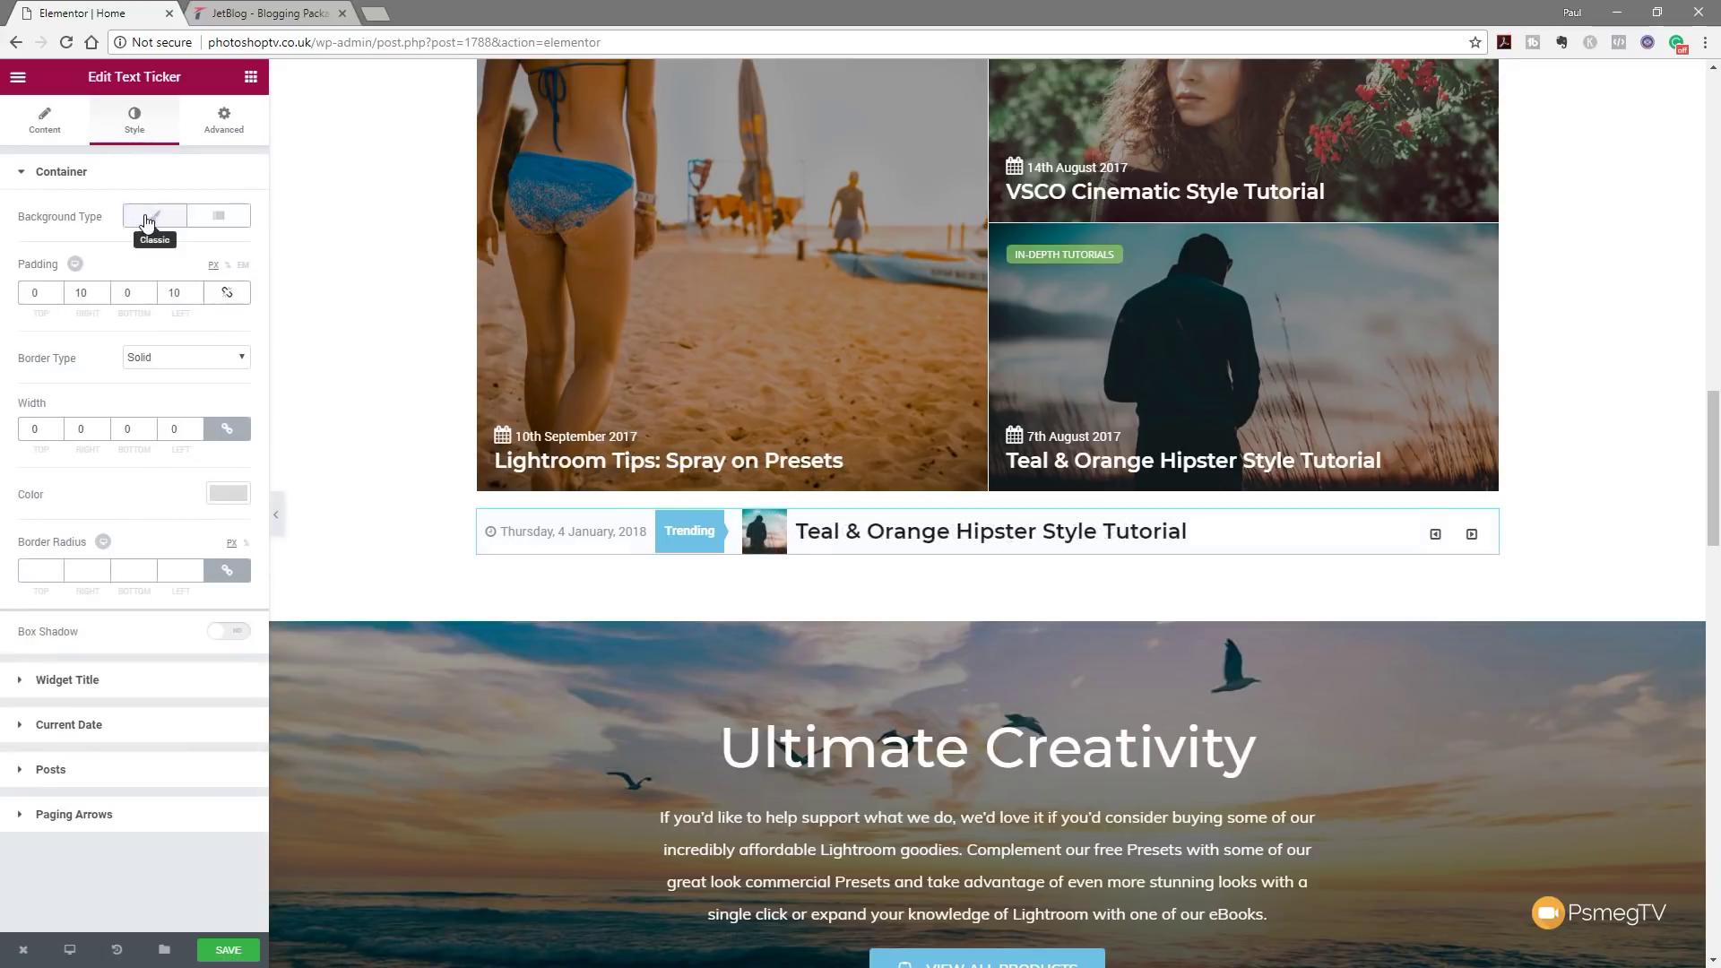
{"action": "left_click", "coordinate": [208, 221]}
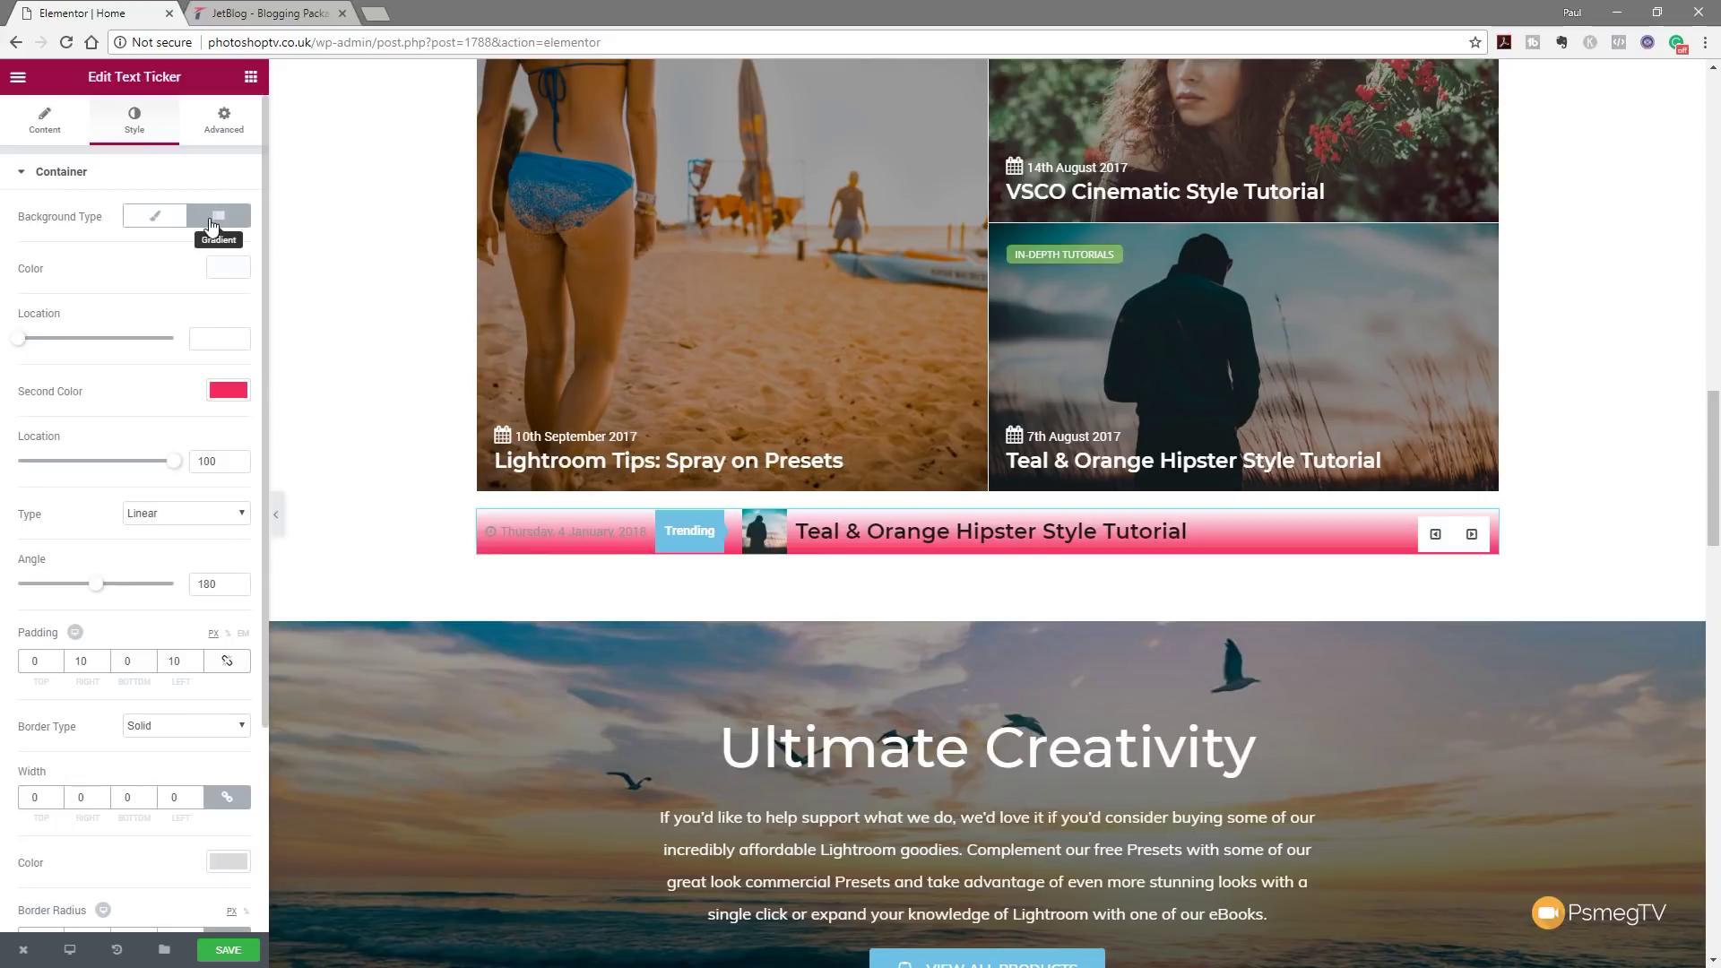
{"action": "left_click", "coordinate": [156, 218]}
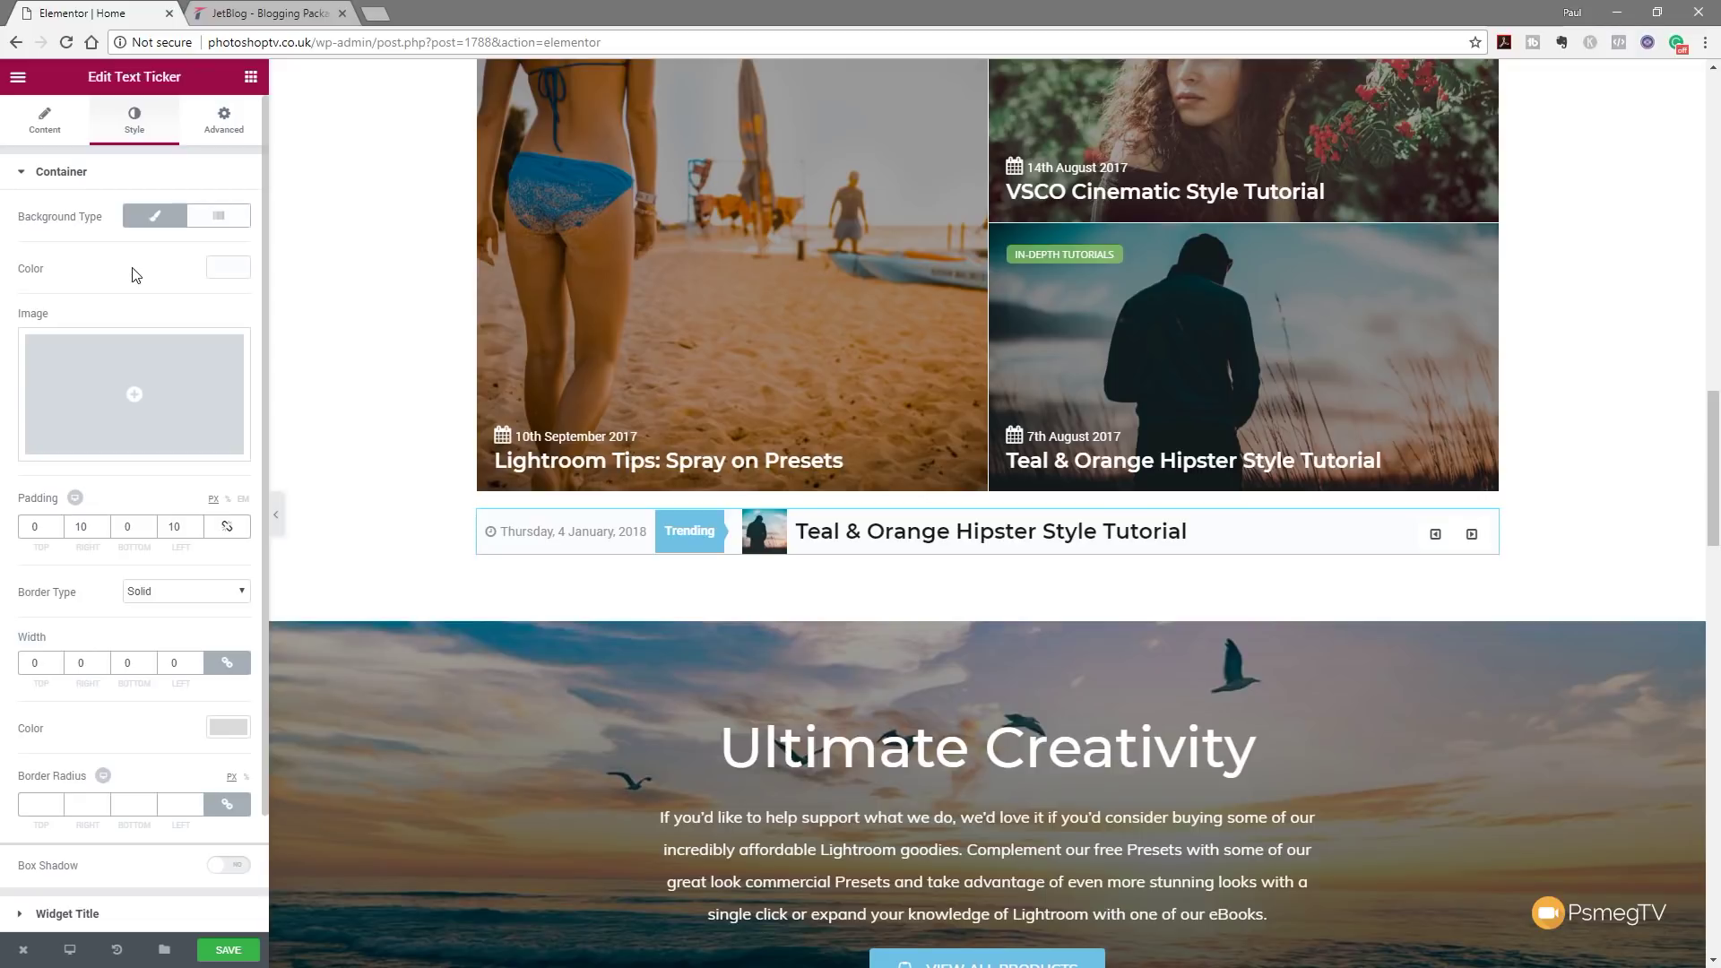
Add a Video Playlist widget in a new section directly above the Smart Posts List and save the page.
{"action": "scroll", "coordinate": [346, 278], "scroll_direction": "up", "scroll_amount": 5}
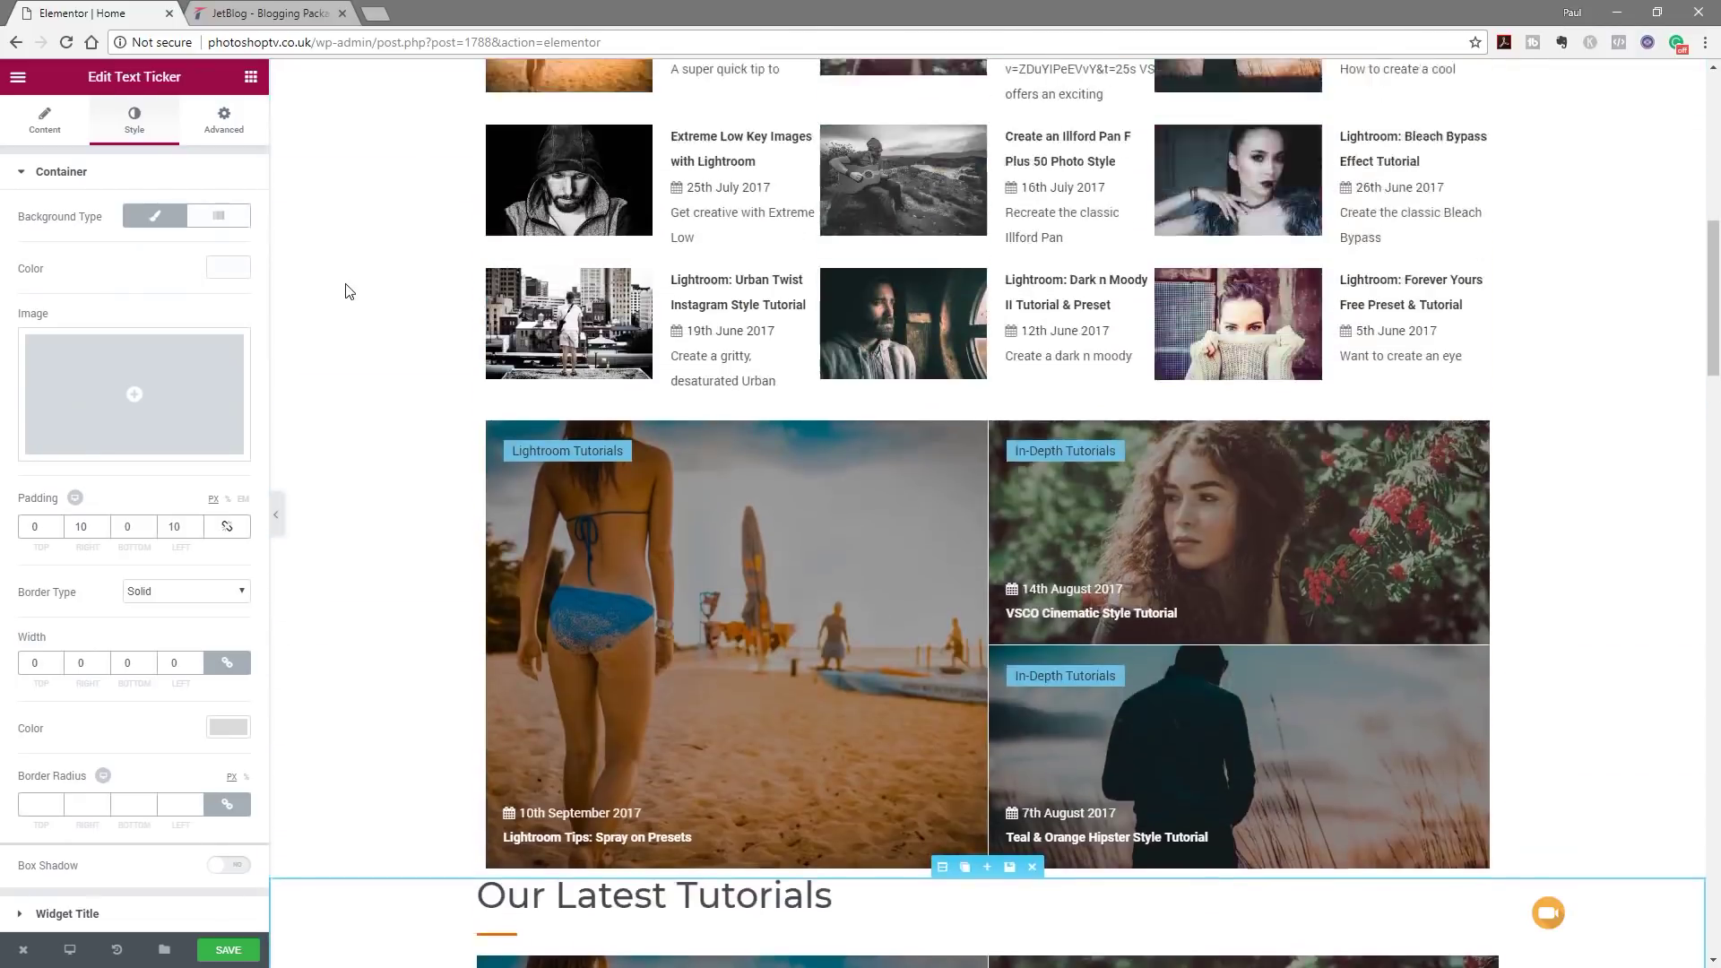
{"action": "scroll", "coordinate": [358, 295], "scroll_direction": "up", "scroll_amount": 8}
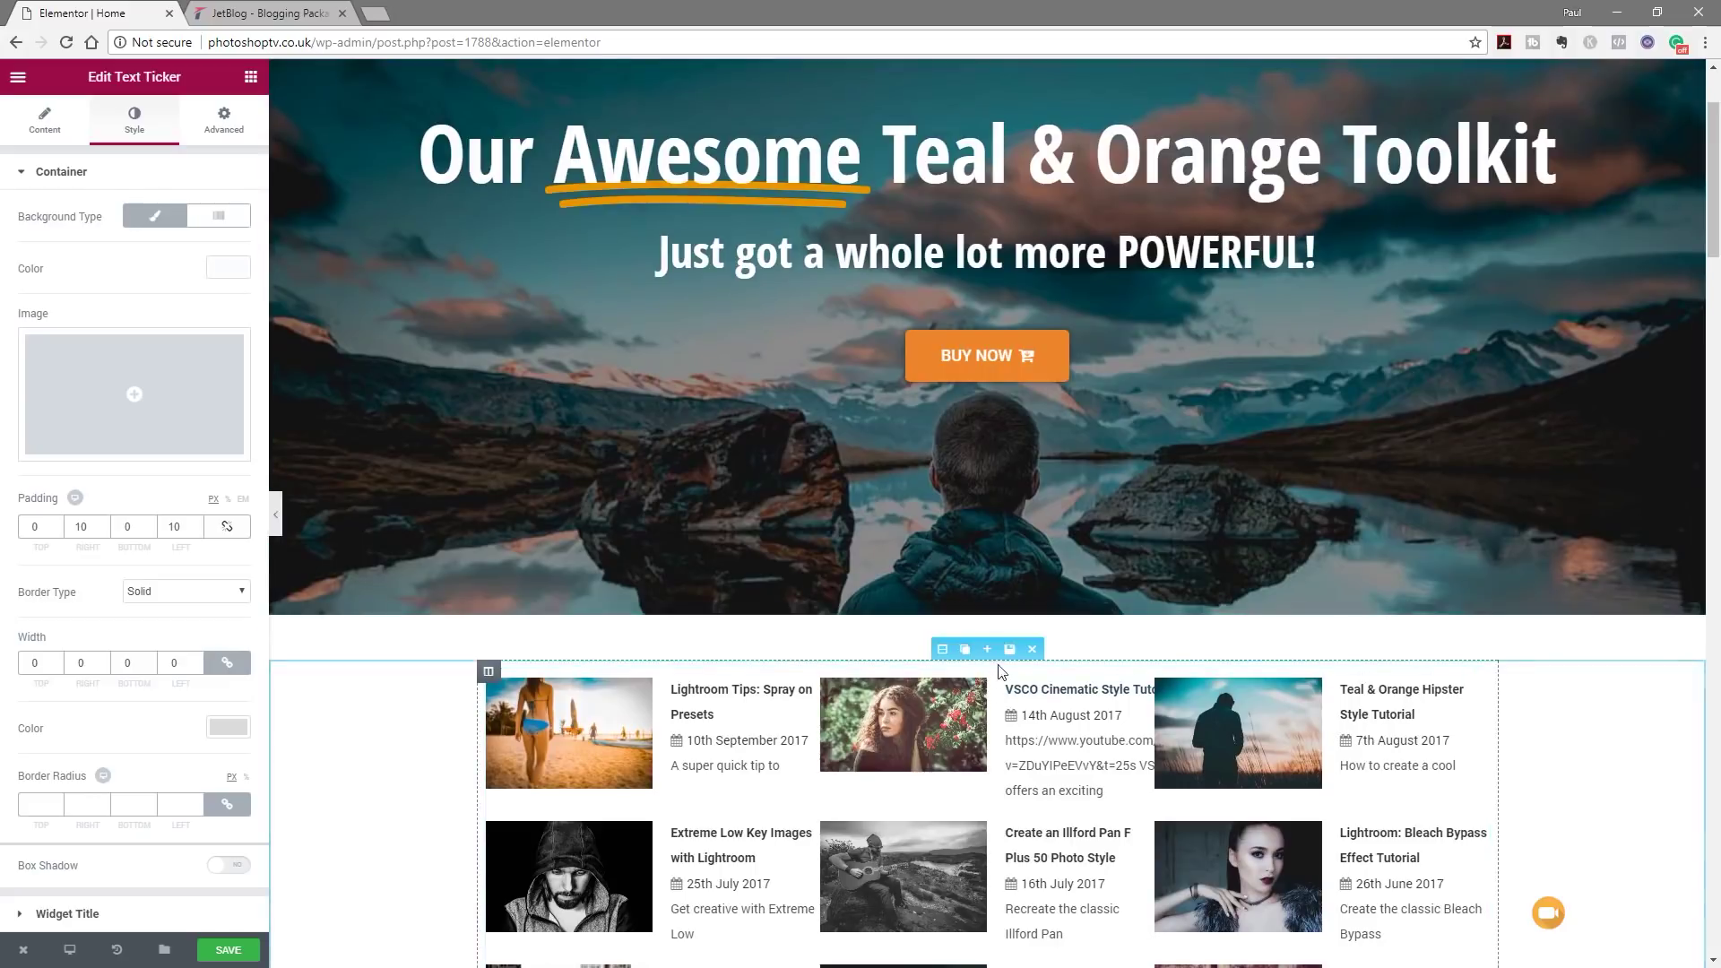
{"action": "left_click", "coordinate": [988, 650]}
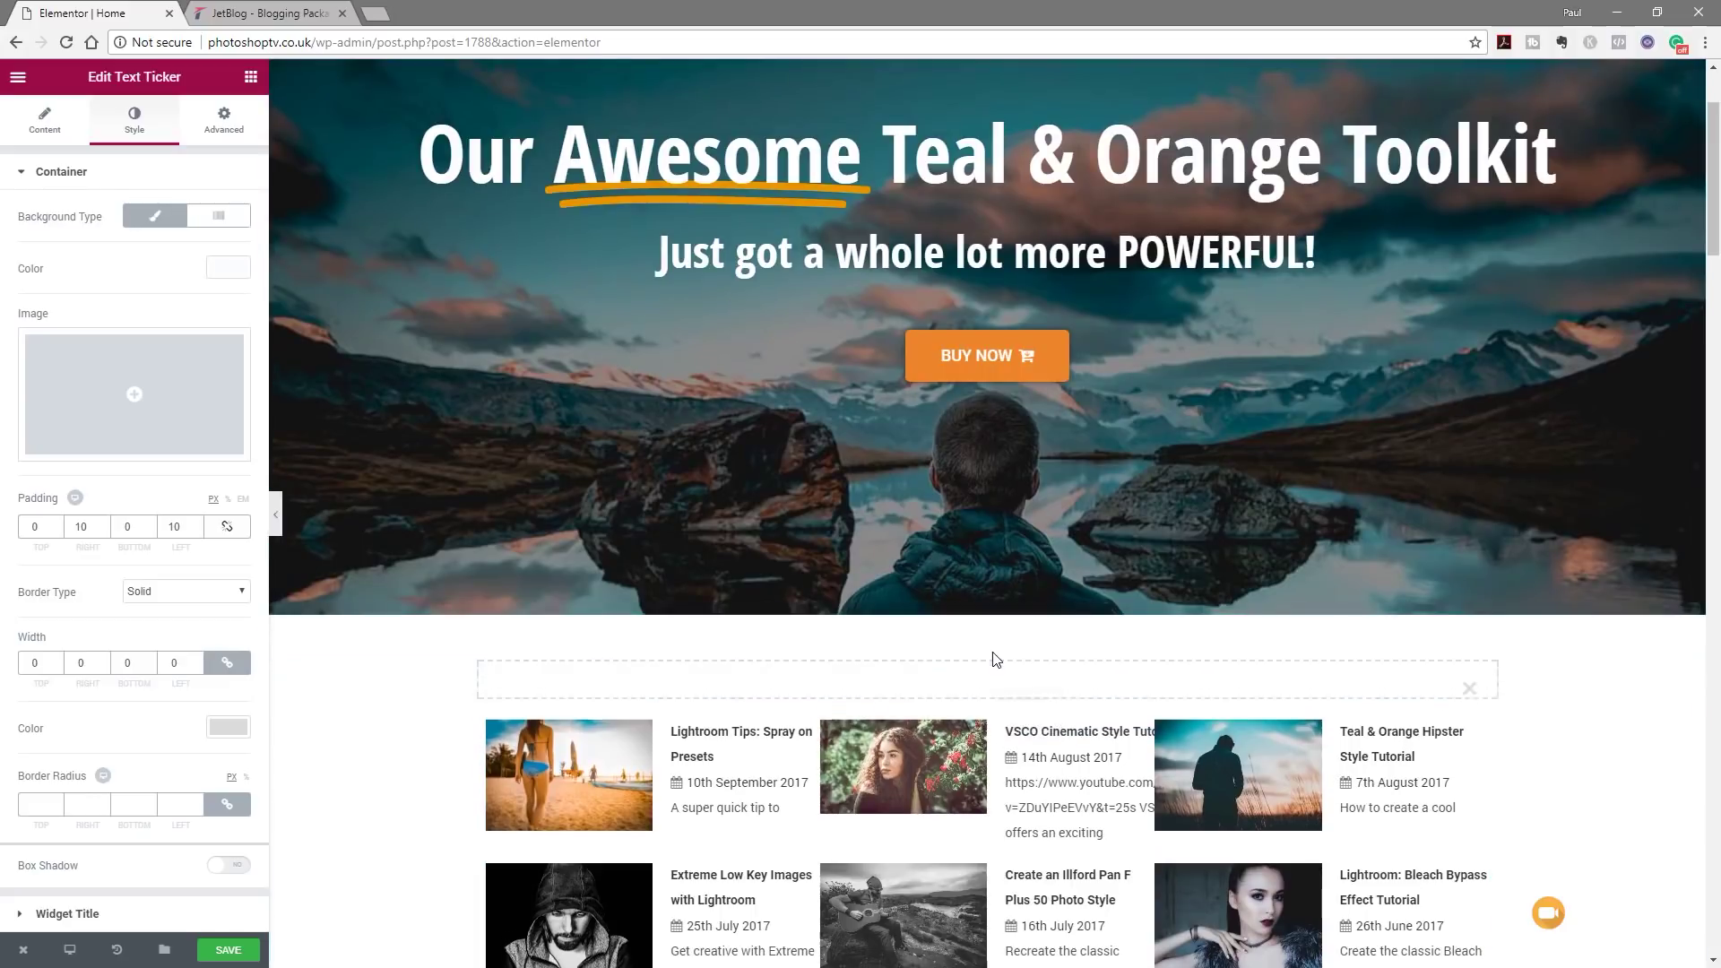
{"action": "left_click", "coordinate": [252, 77]}
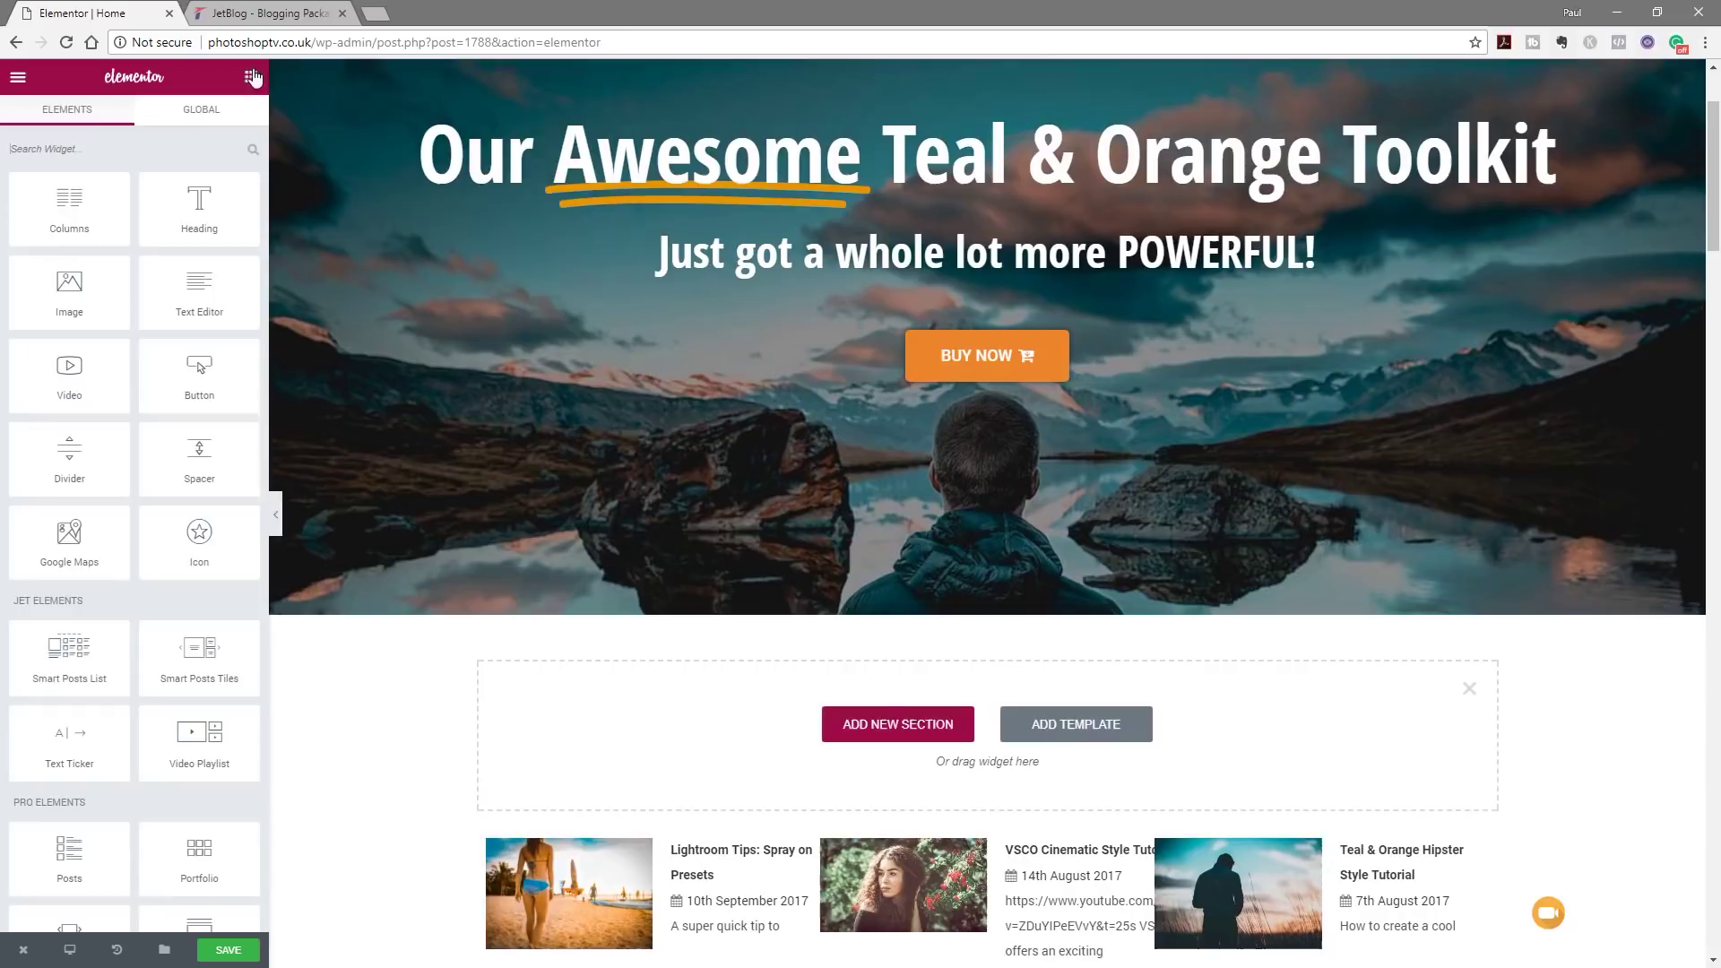
{"action": "left_click_drag", "start_coordinate": [199, 742], "coordinate": [768, 728]}
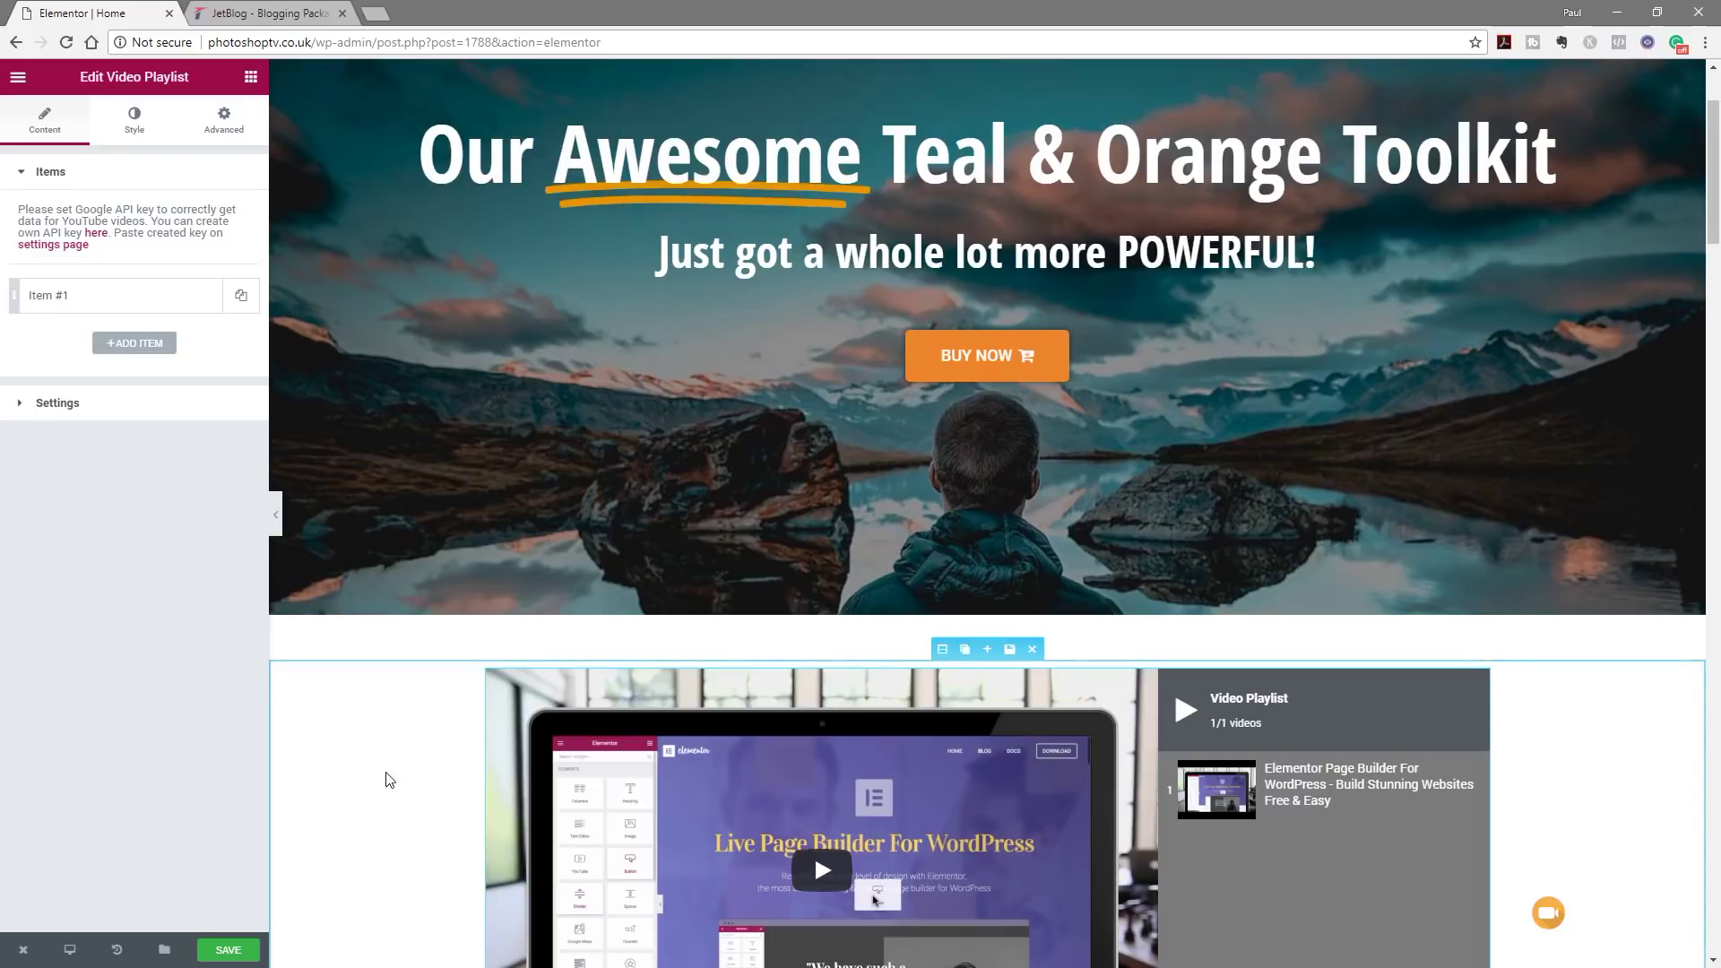
{"action": "key", "text": "ctrl+s"}
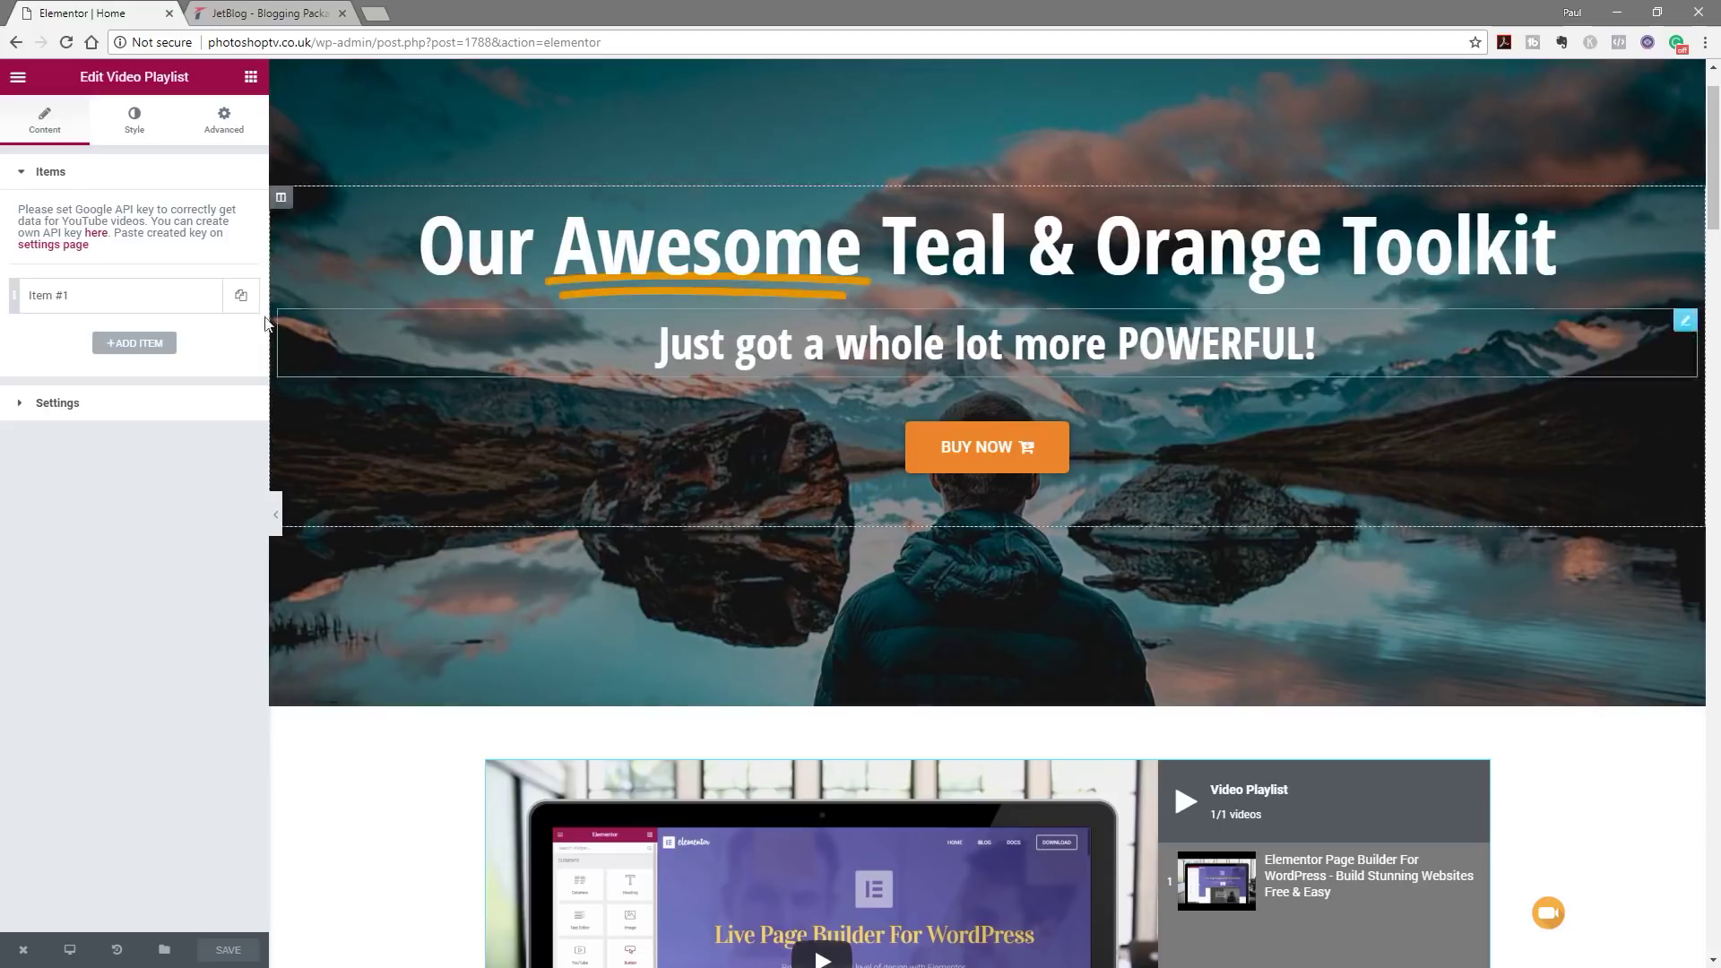
{"action": "left_click", "coordinate": [38, 305]}
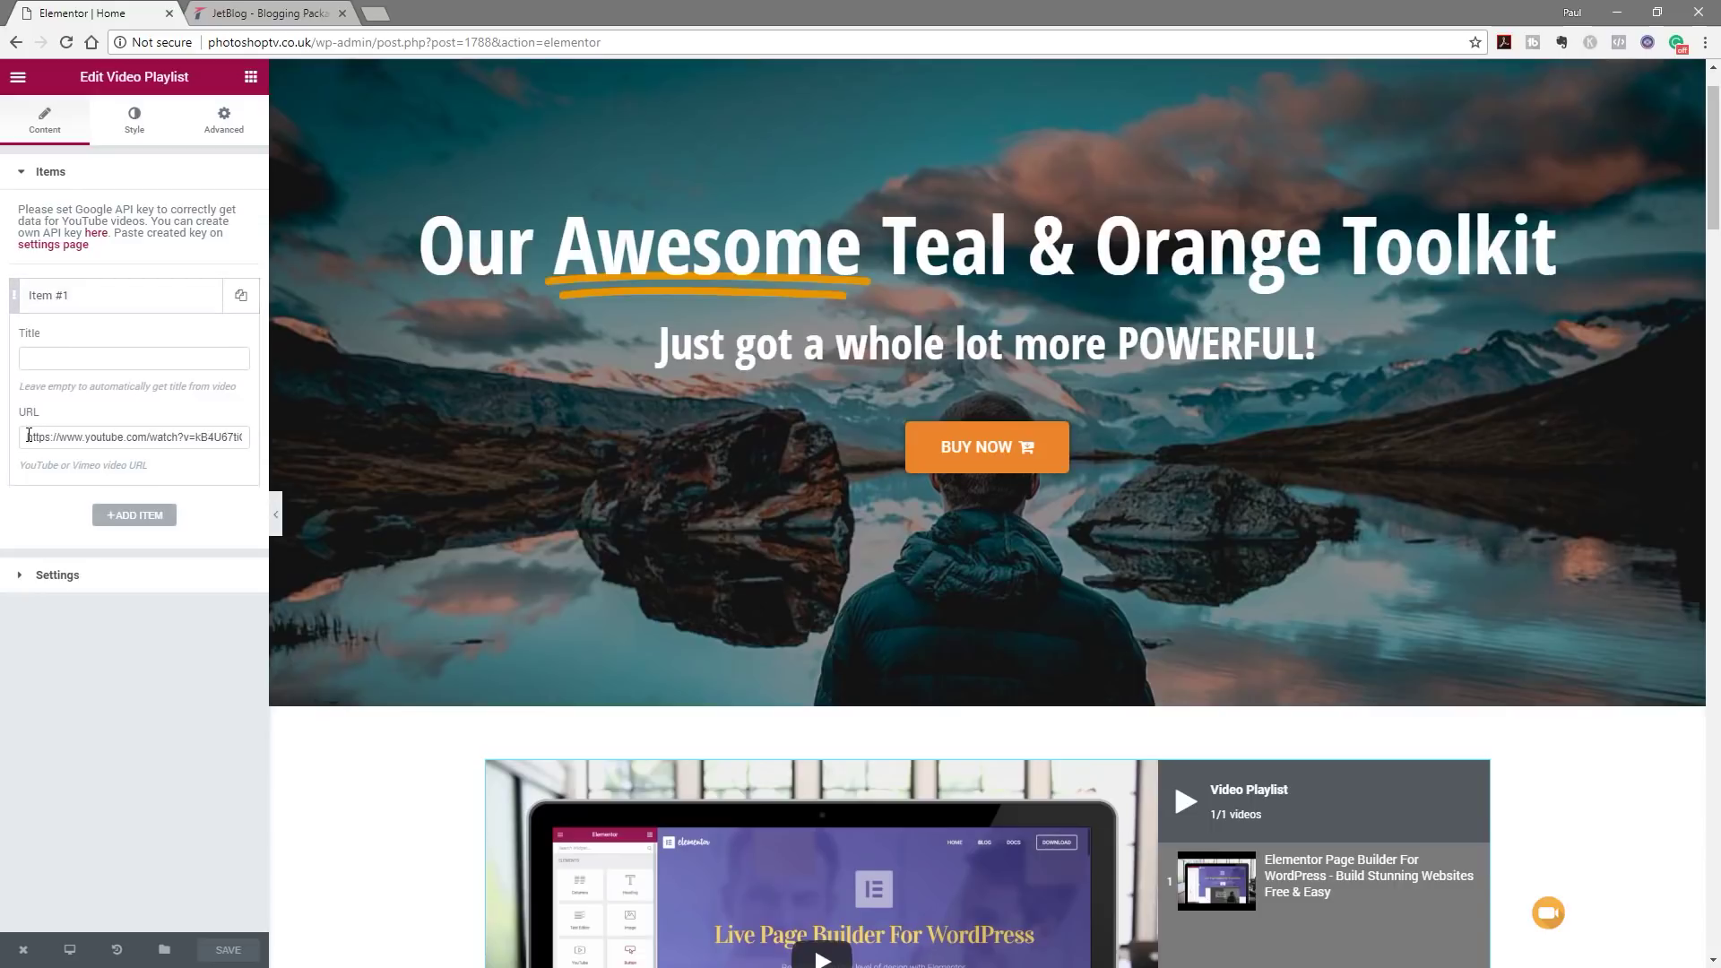
{"action": "left_click_drag", "start_coordinate": [29, 436], "coordinate": [279, 429]}
{"action": "type", "text": "https://www.youtube.com/watch?v=Hlp-CVoCj0s"}
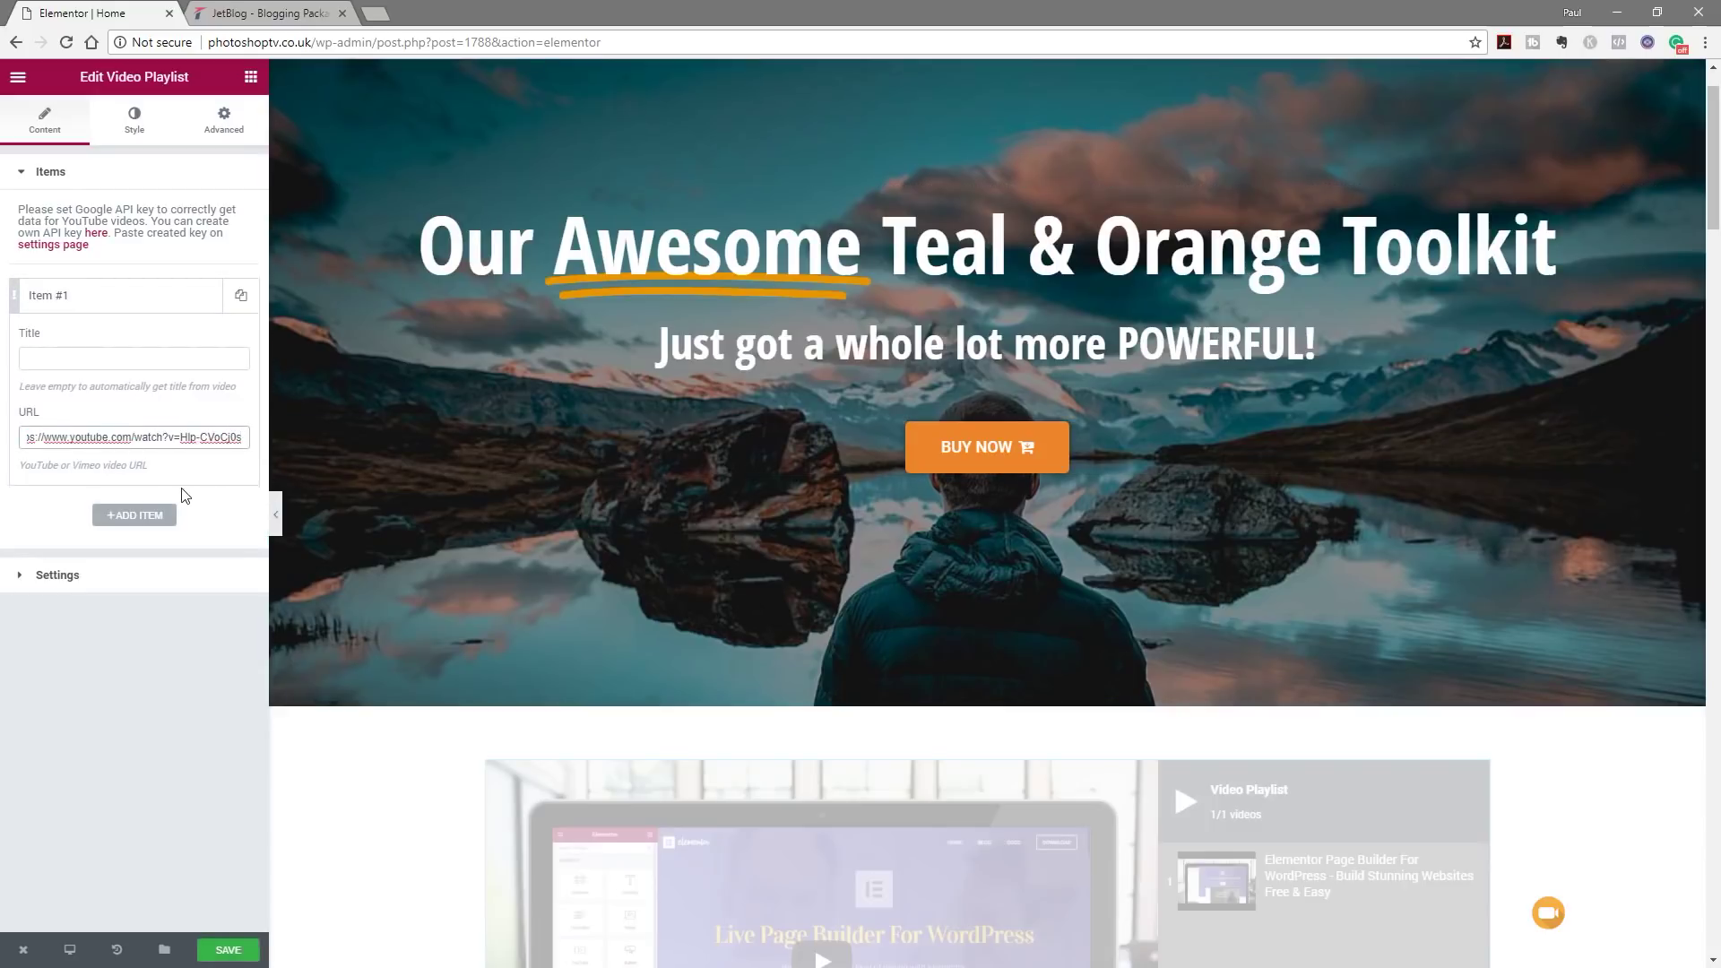
{"action": "left_click", "coordinate": [135, 515]}
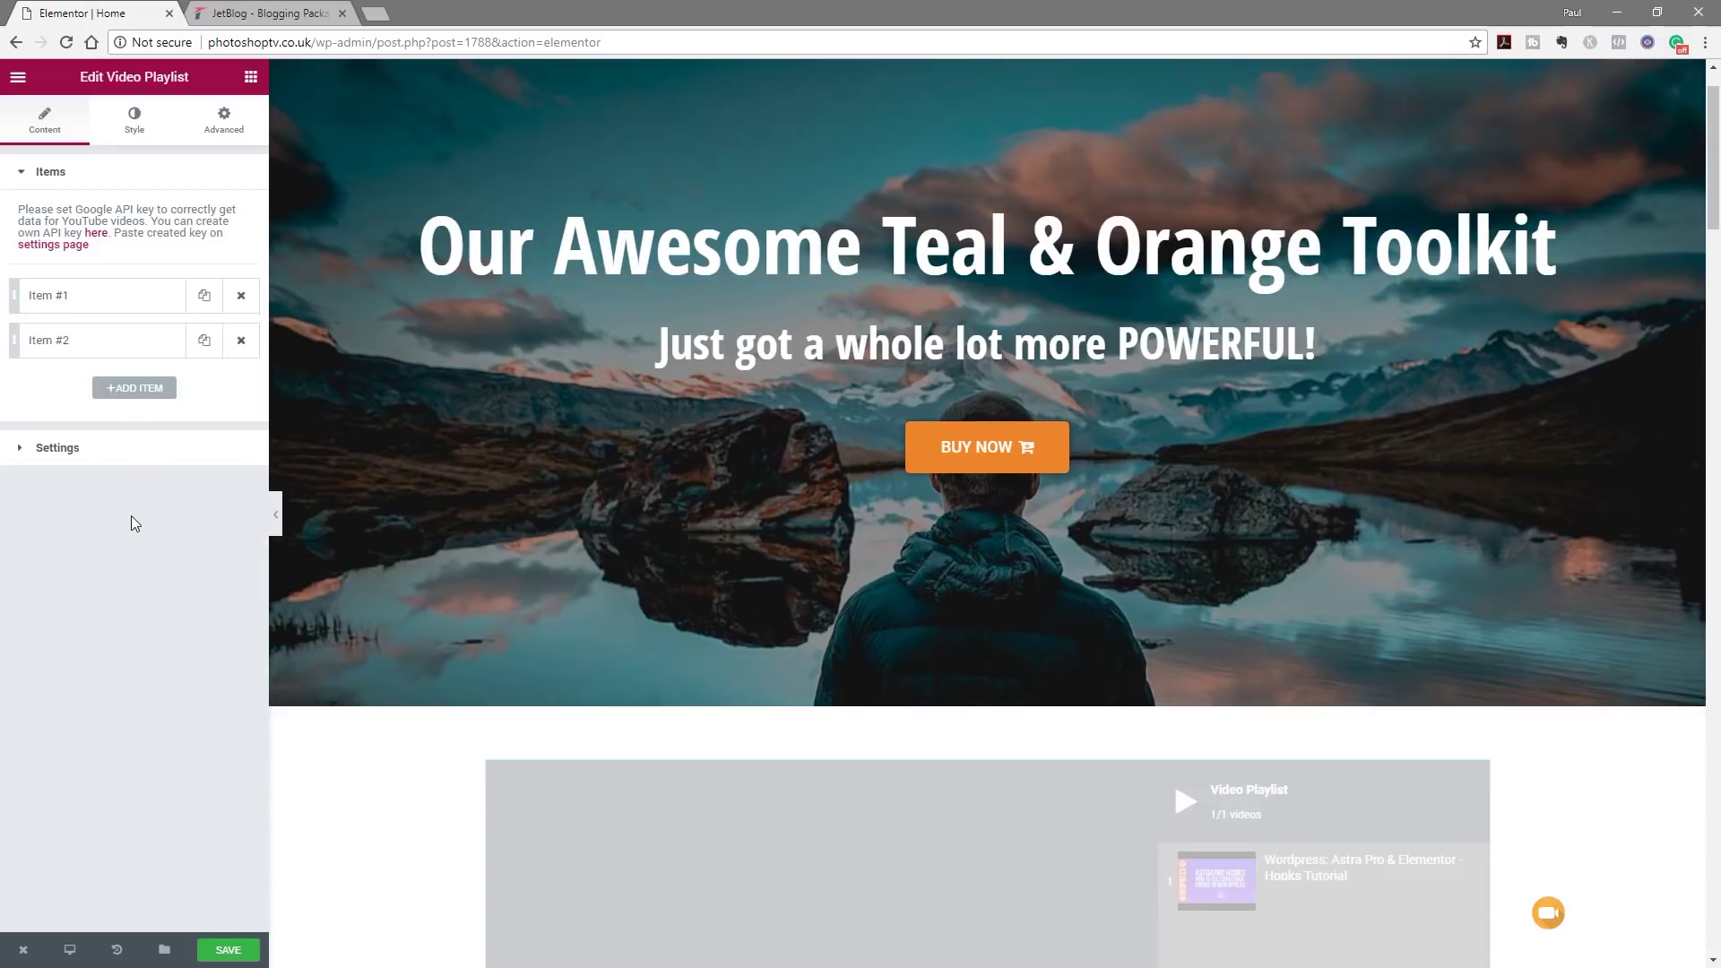
{"action": "left_click", "coordinate": [125, 342]}
{"action": "key", "text": "alt+Tab"}
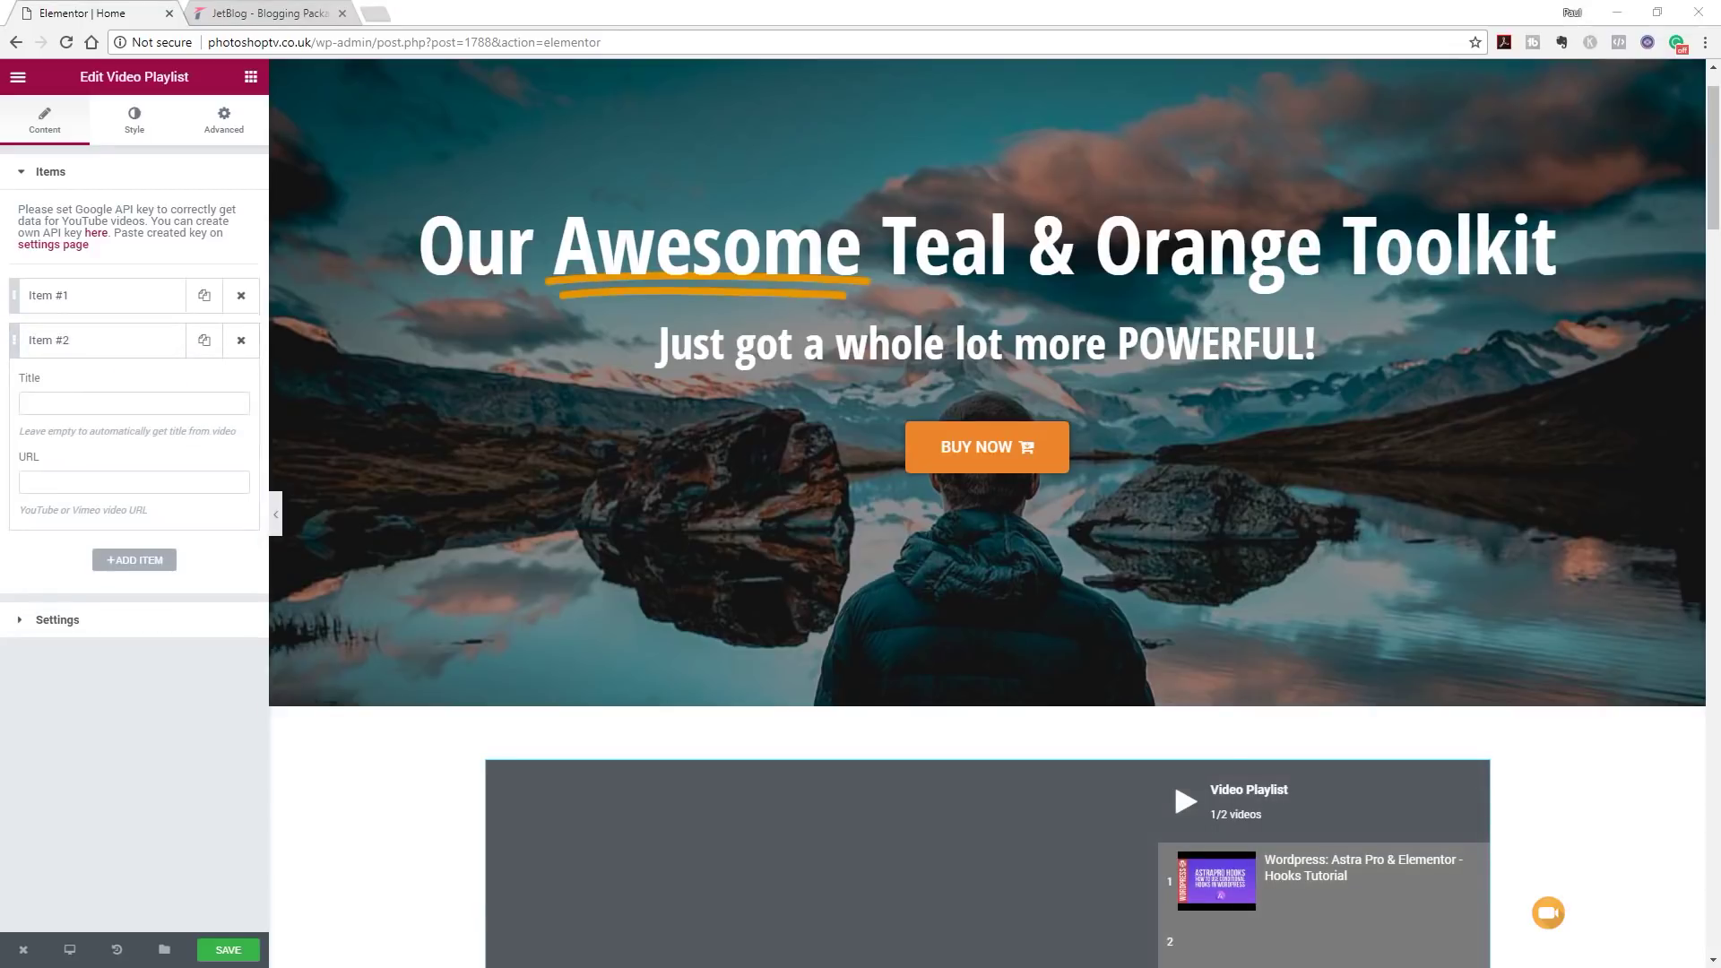
{"action": "left_click", "coordinate": [106, 481]}
{"action": "type", "text": "https://www.youtube.com/watch?v=0S50KocBFxA&t=265s"}
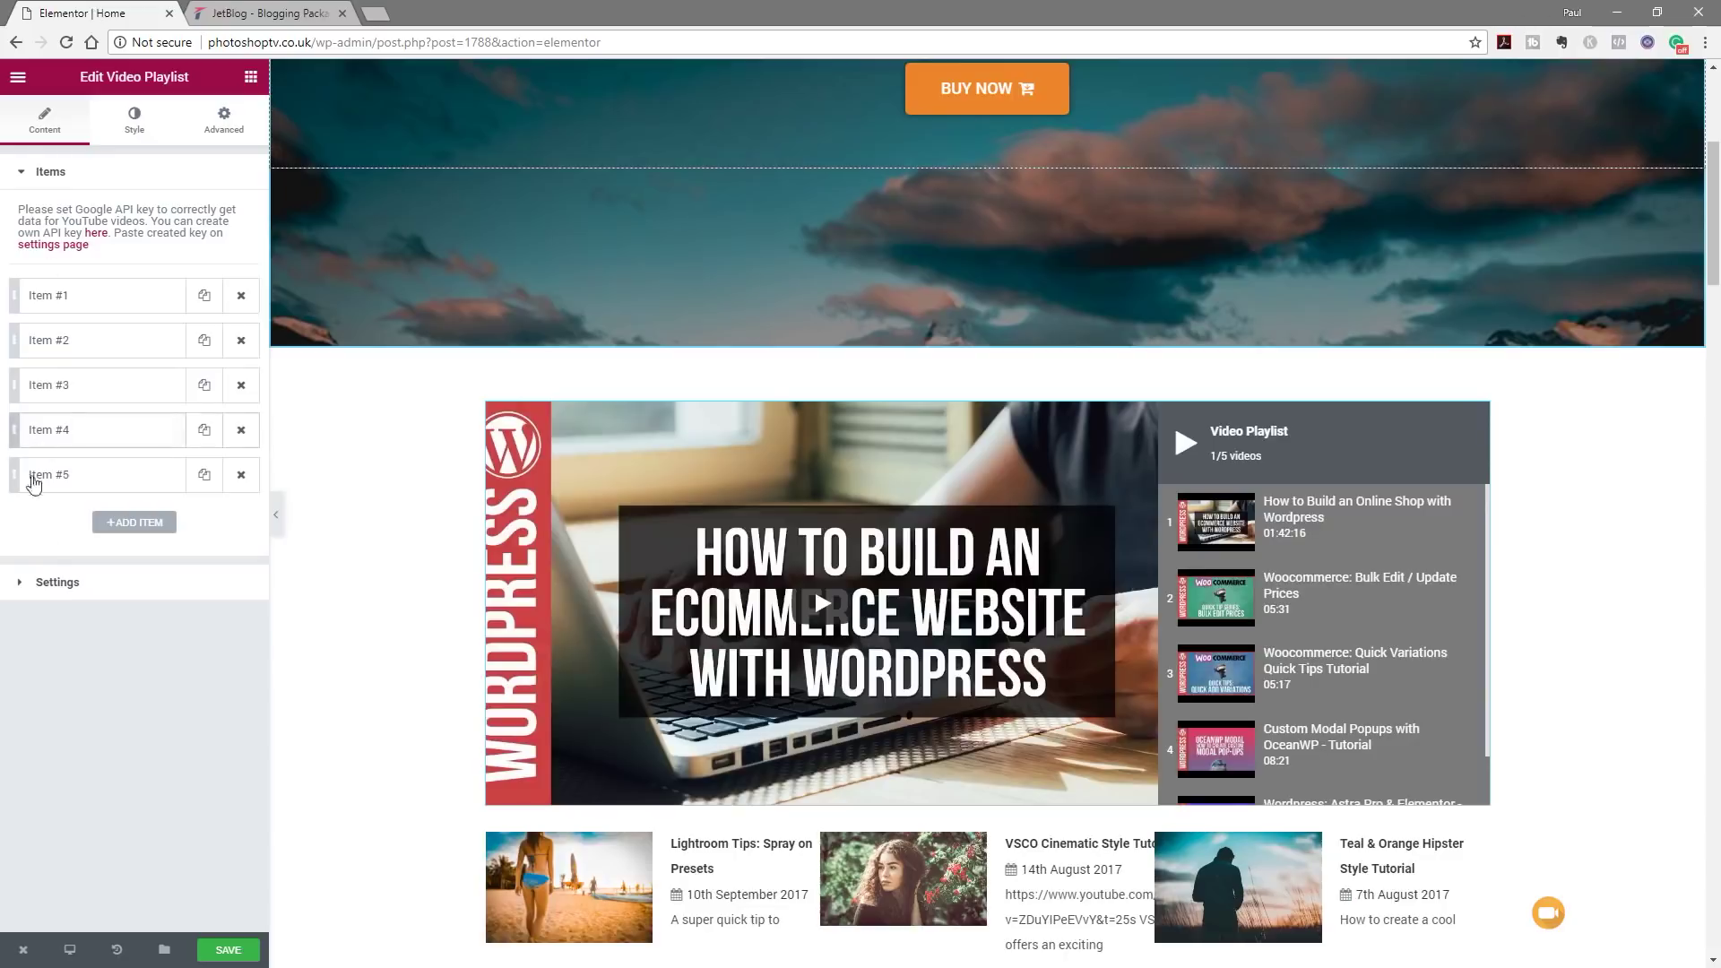
Set the video playlist's height to 500 and its thumbnails list width to 20.5%, previewing the second video.
{"action": "left_click", "coordinate": [51, 171]}
{"action": "left_click", "coordinate": [57, 218]}
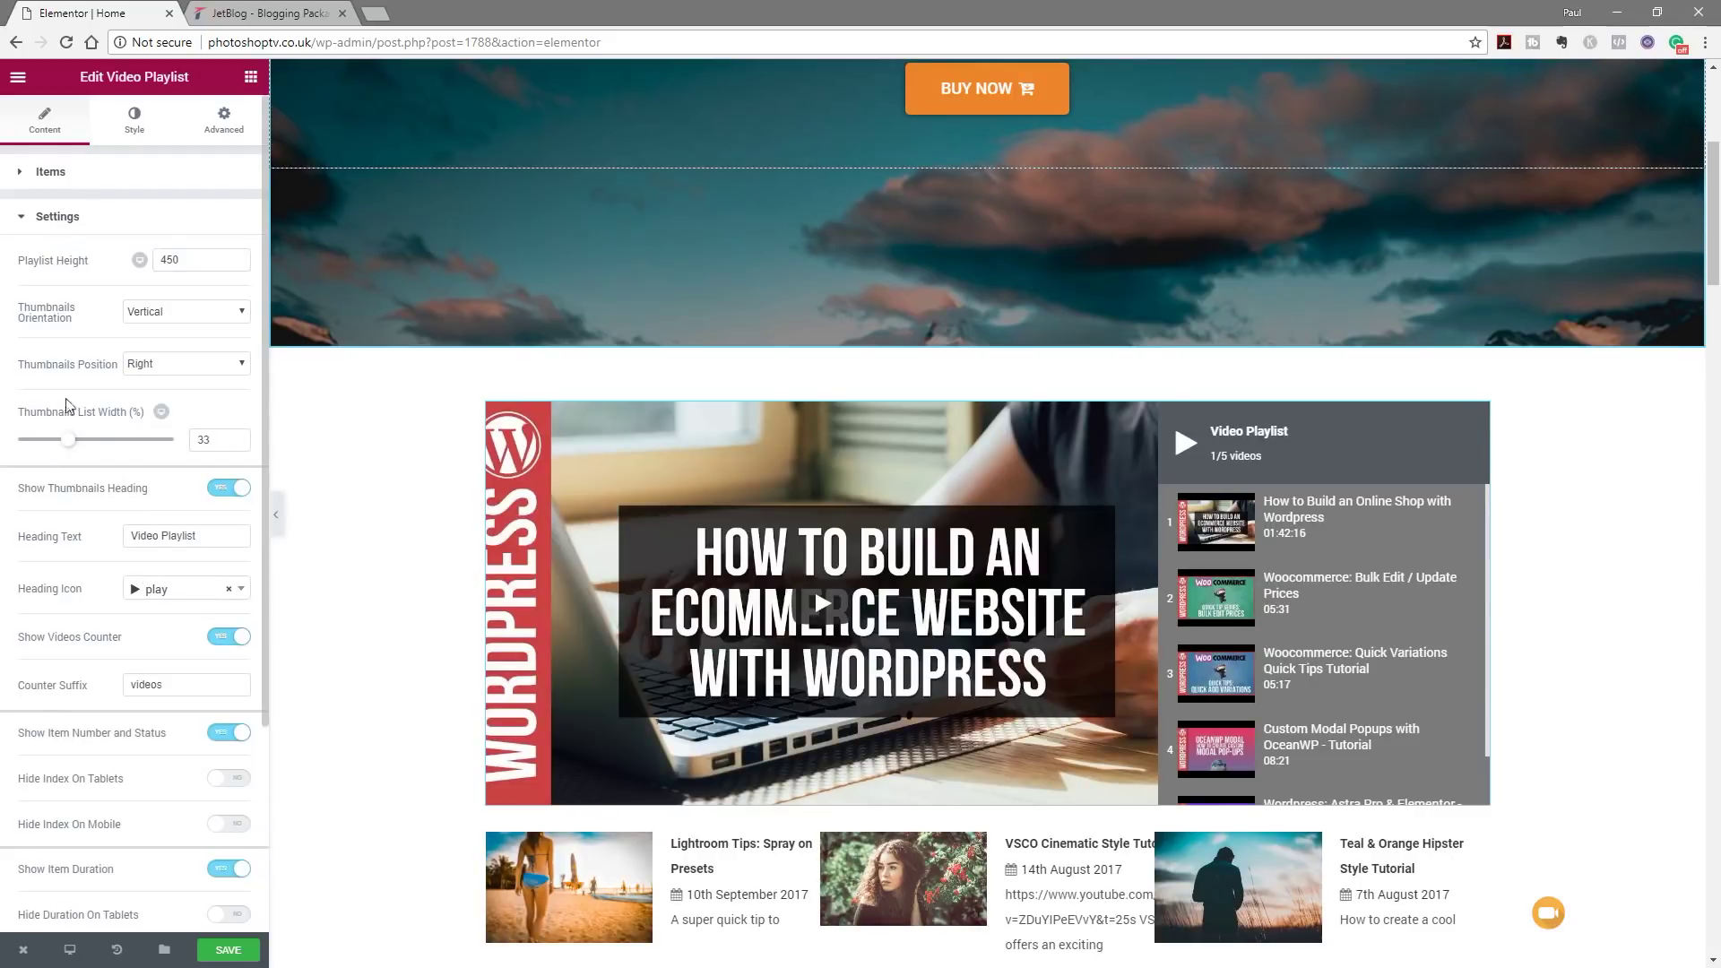
{"action": "left_click_drag", "start_coordinate": [186, 263], "coordinate": [162, 271]}
{"action": "type", "text": "500"}
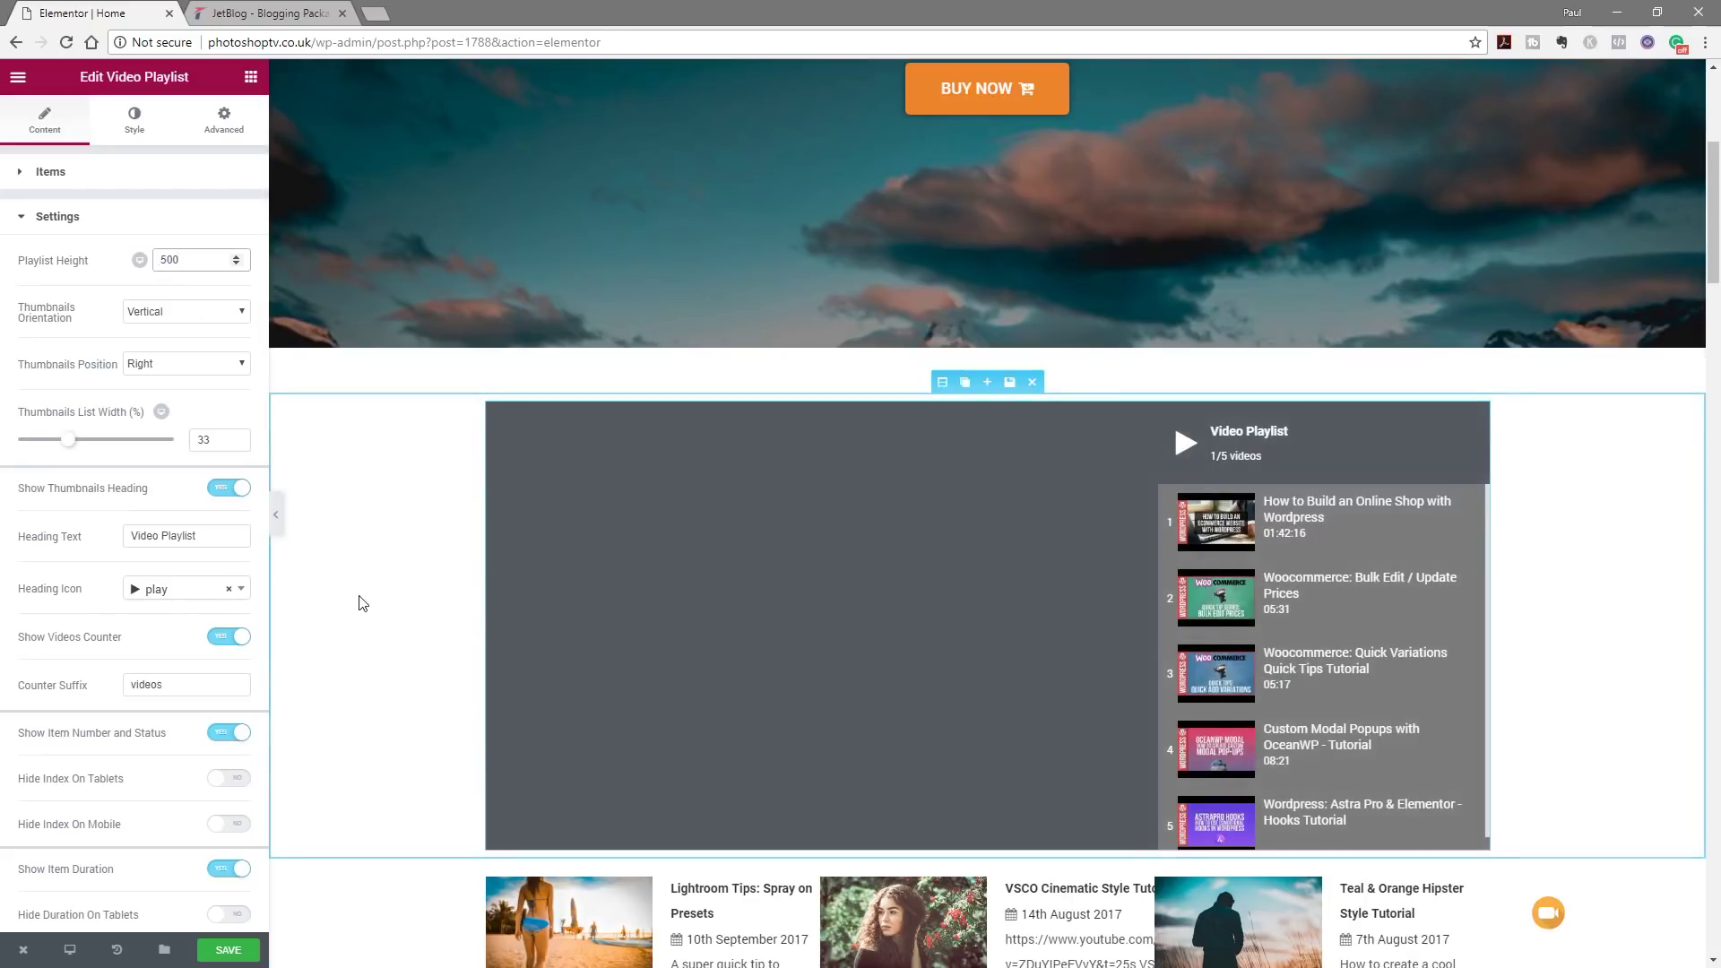
{"action": "left_click", "coordinate": [1405, 620]}
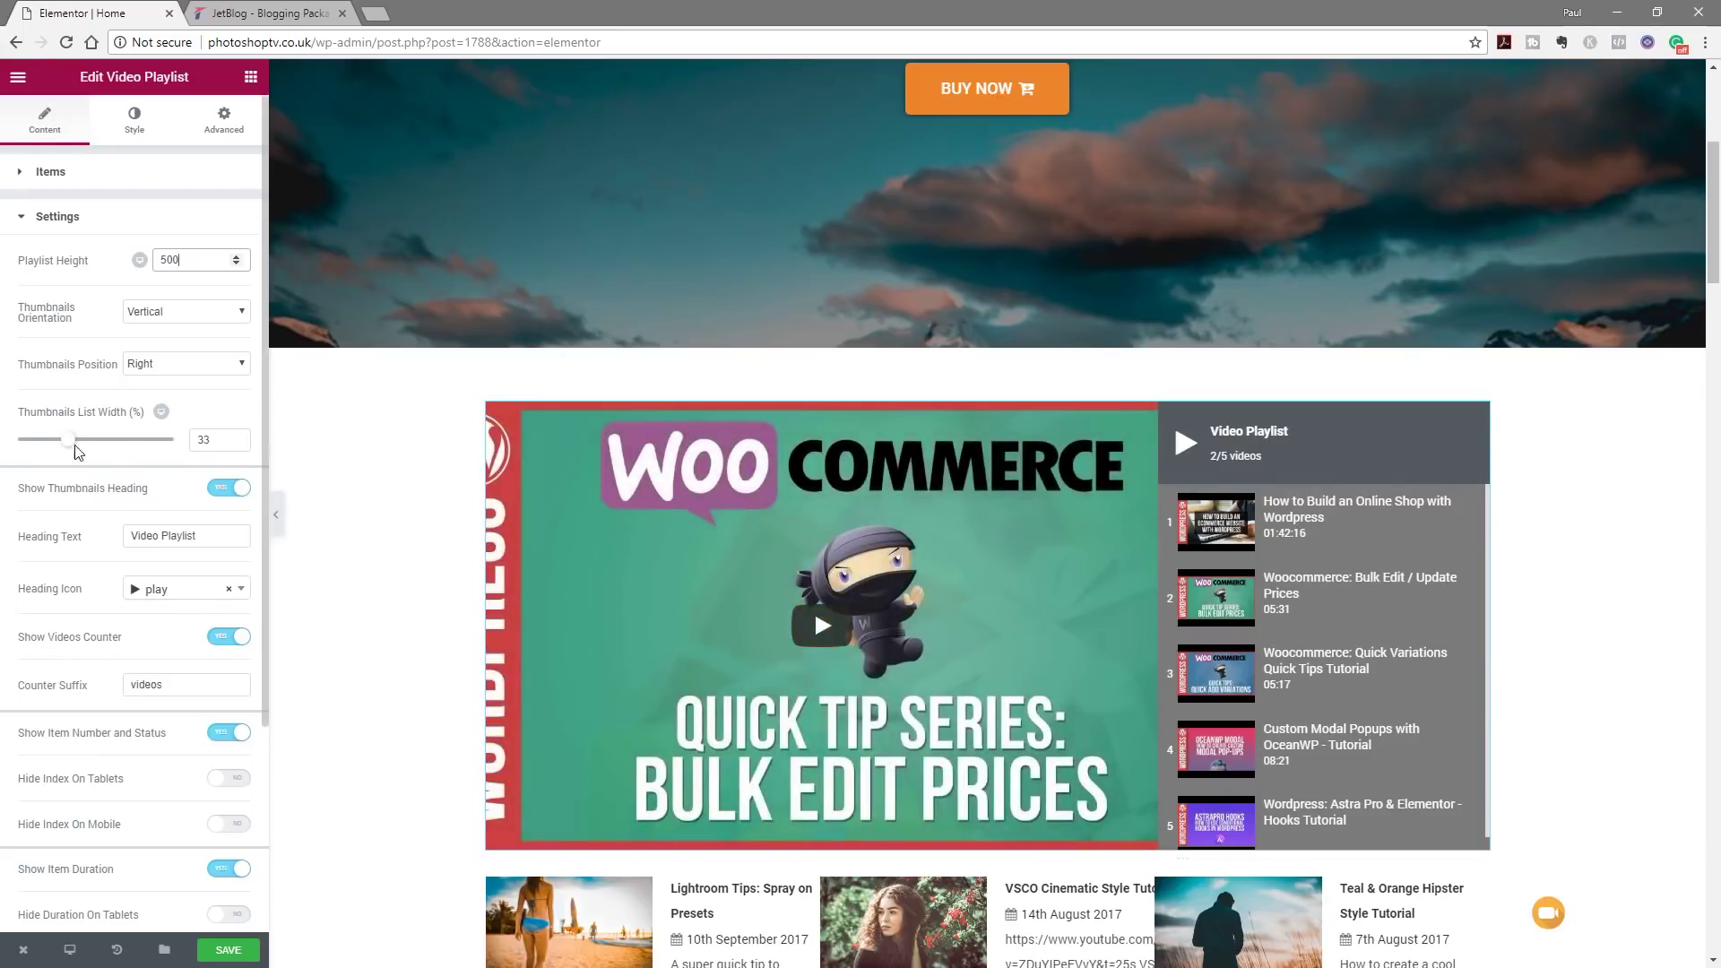
{"action": "left_click_drag", "start_coordinate": [75, 445], "coordinate": [53, 442]}
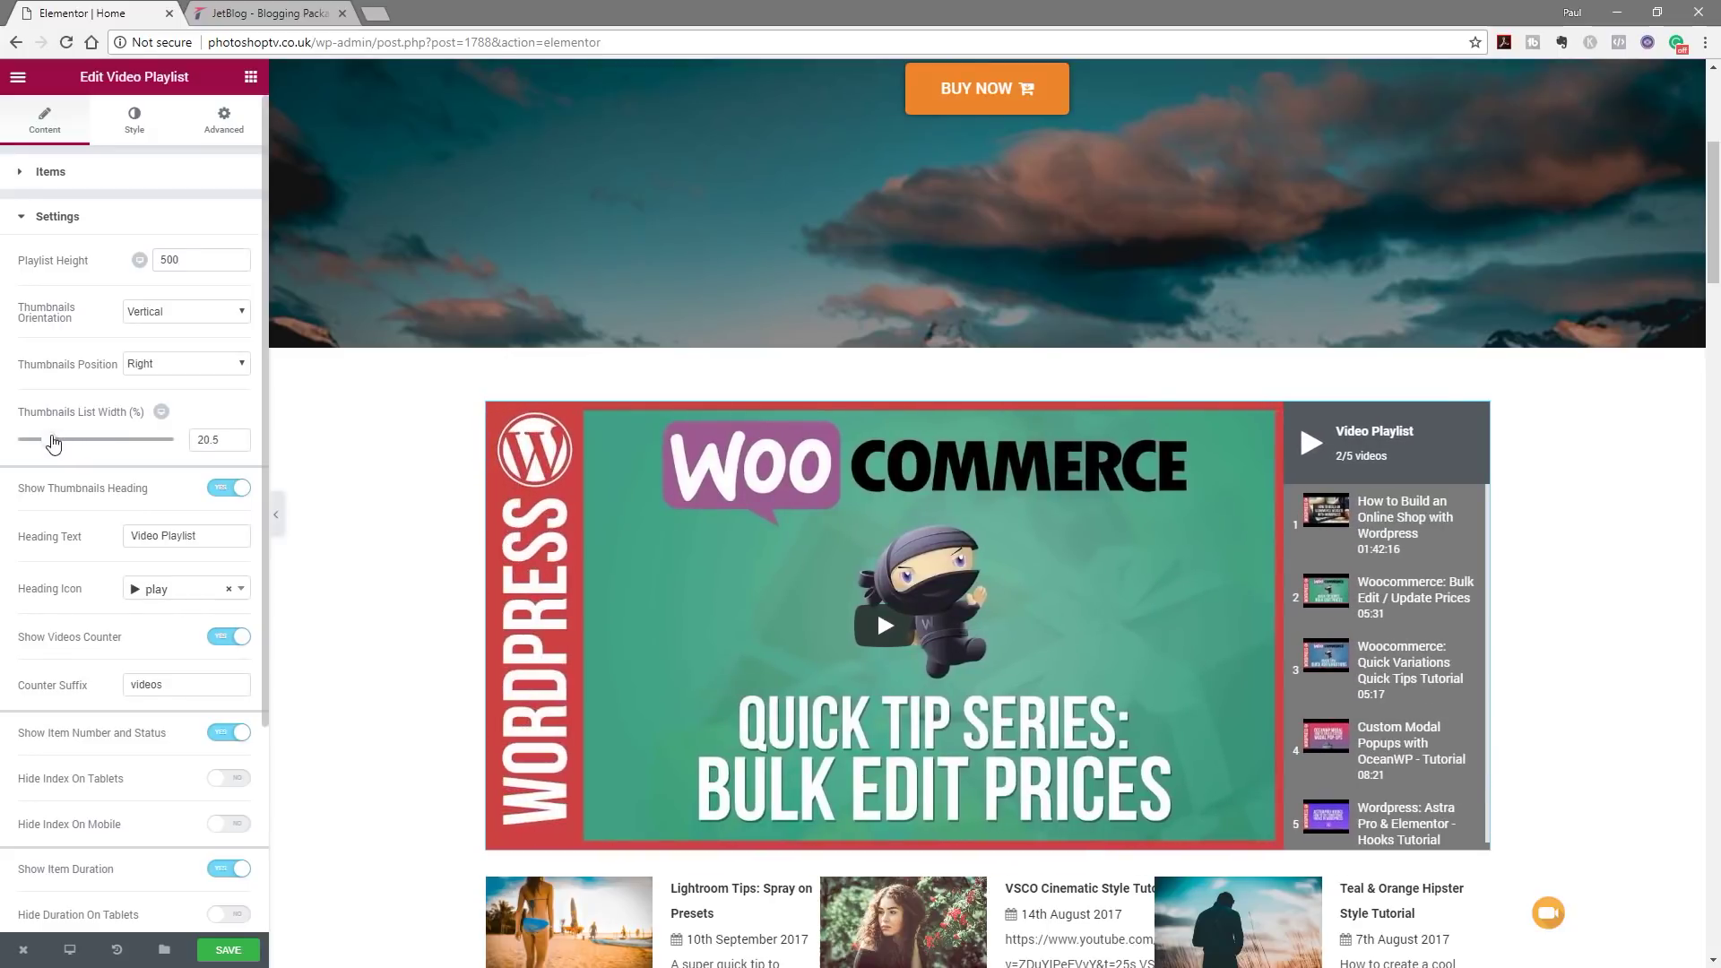
Try the horizontal thumbnails orientation on the video playlist and restore it to vertical.
{"action": "left_click", "coordinate": [191, 315]}
{"action": "left_click", "coordinate": [186, 345]}
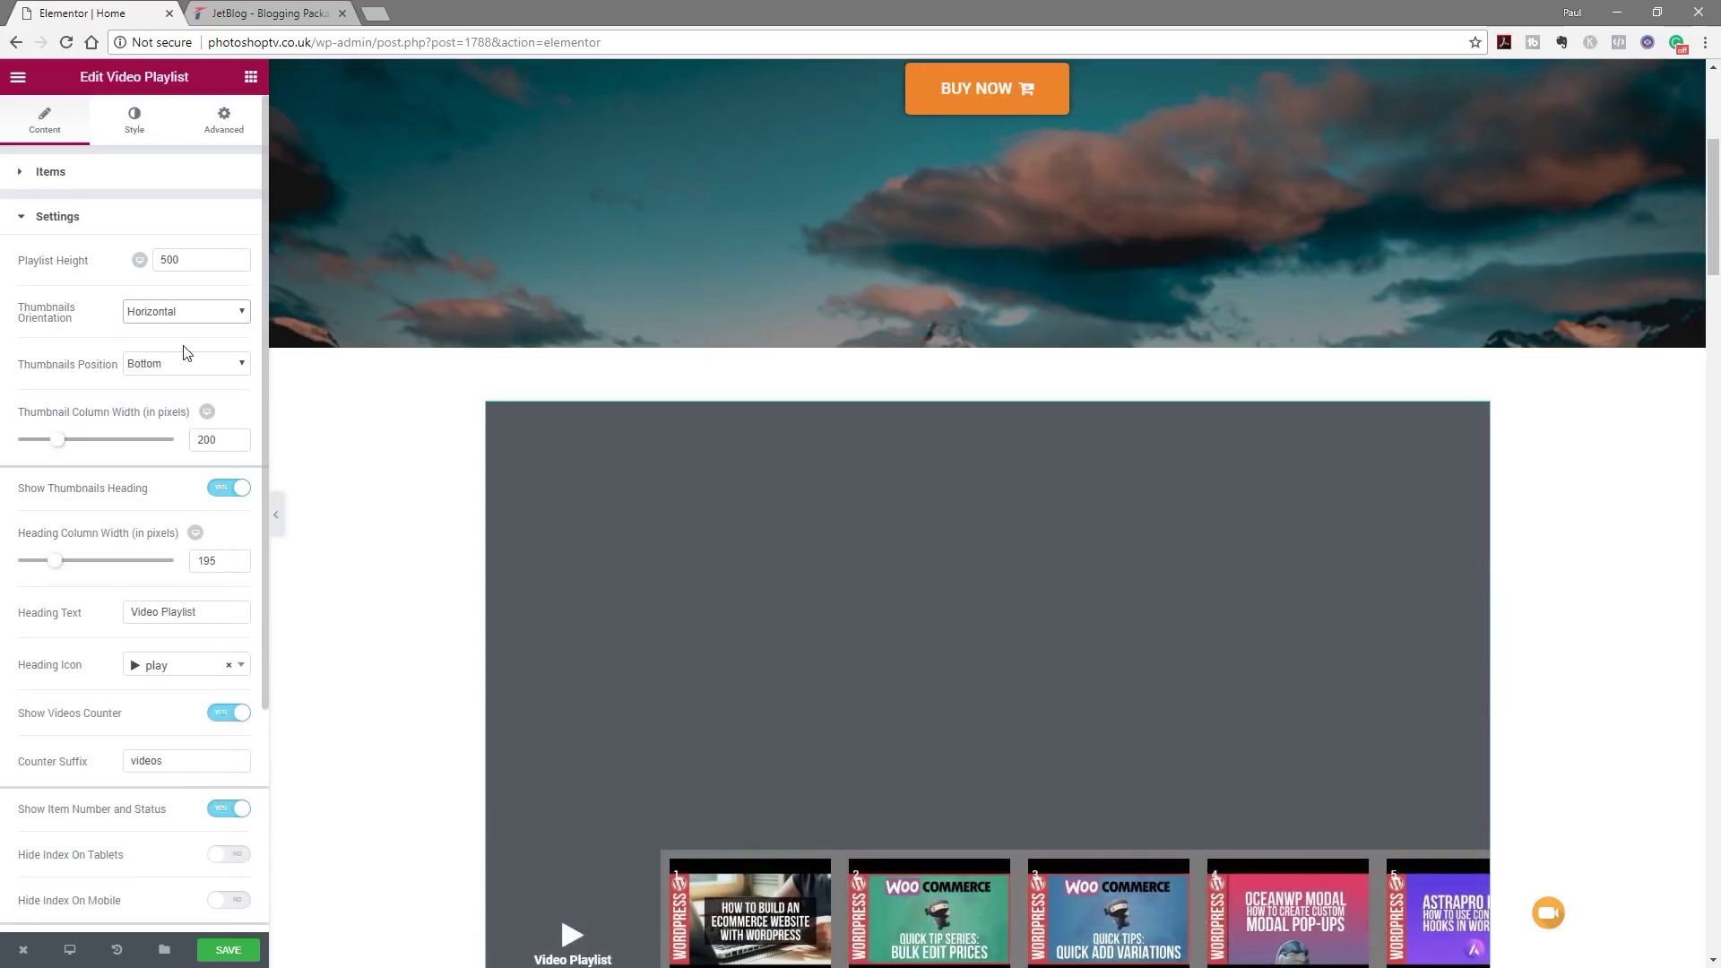
{"action": "left_click", "coordinate": [212, 316]}
{"action": "left_click", "coordinate": [208, 331]}
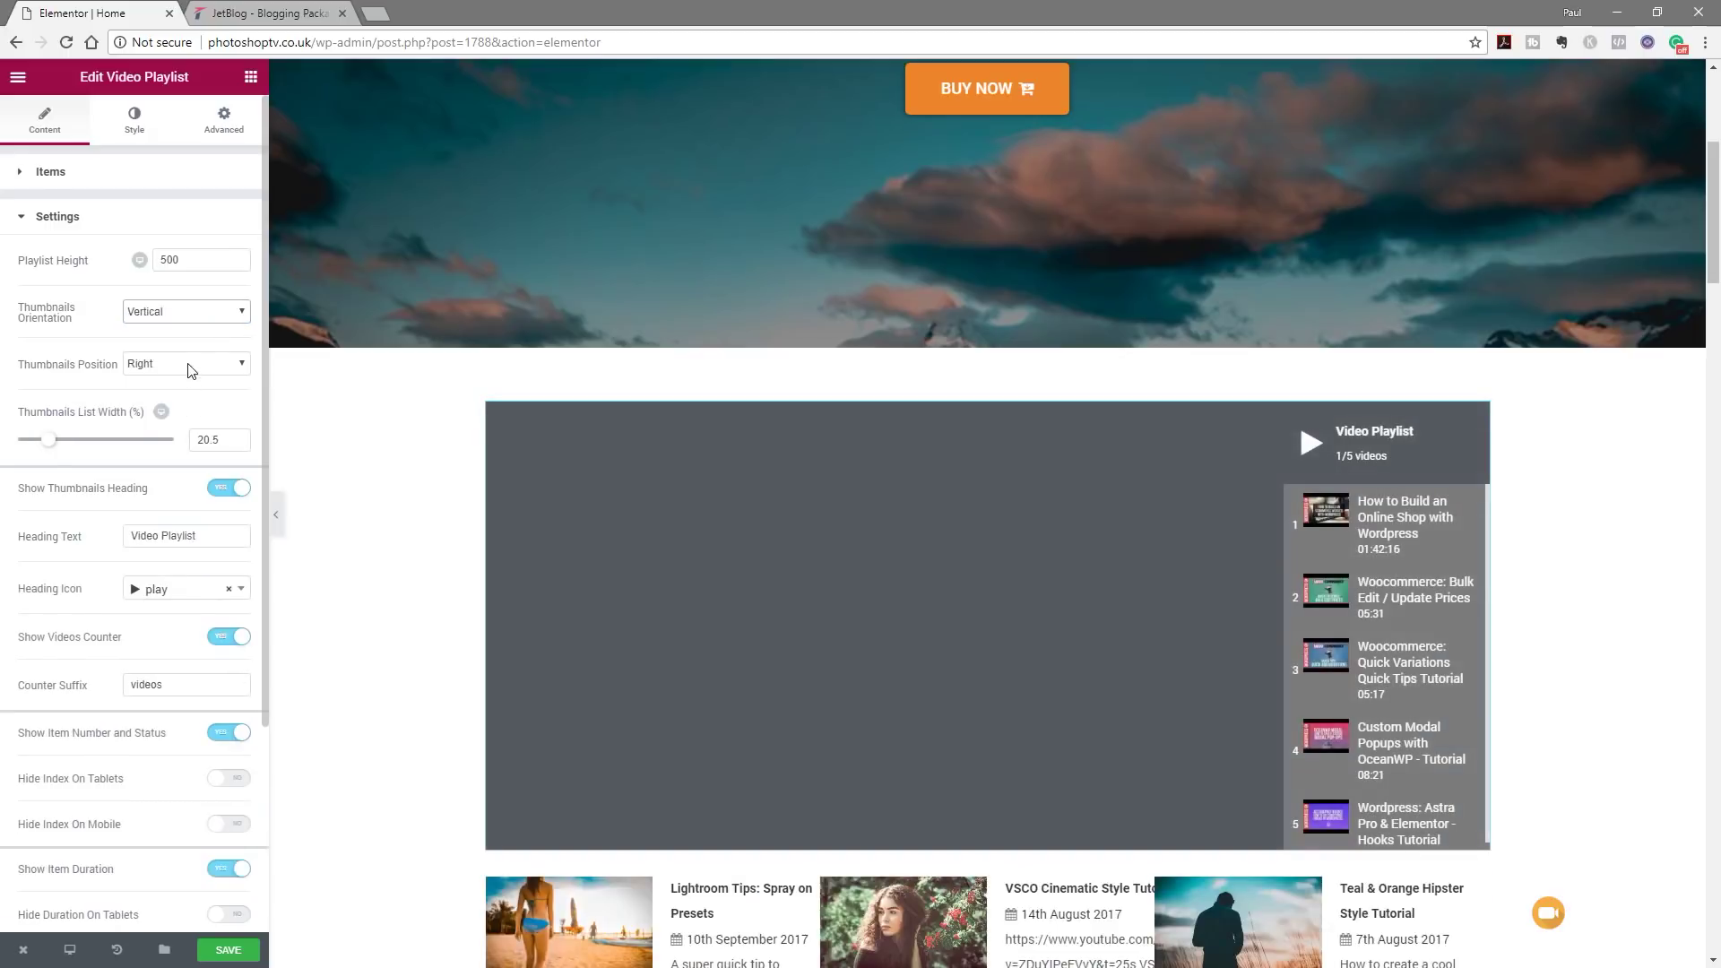
Try the Left thumbnails position, restore it to Right, and load the second video of the playlist.
{"action": "left_click", "coordinate": [191, 365]}
{"action": "left_click", "coordinate": [183, 388]}
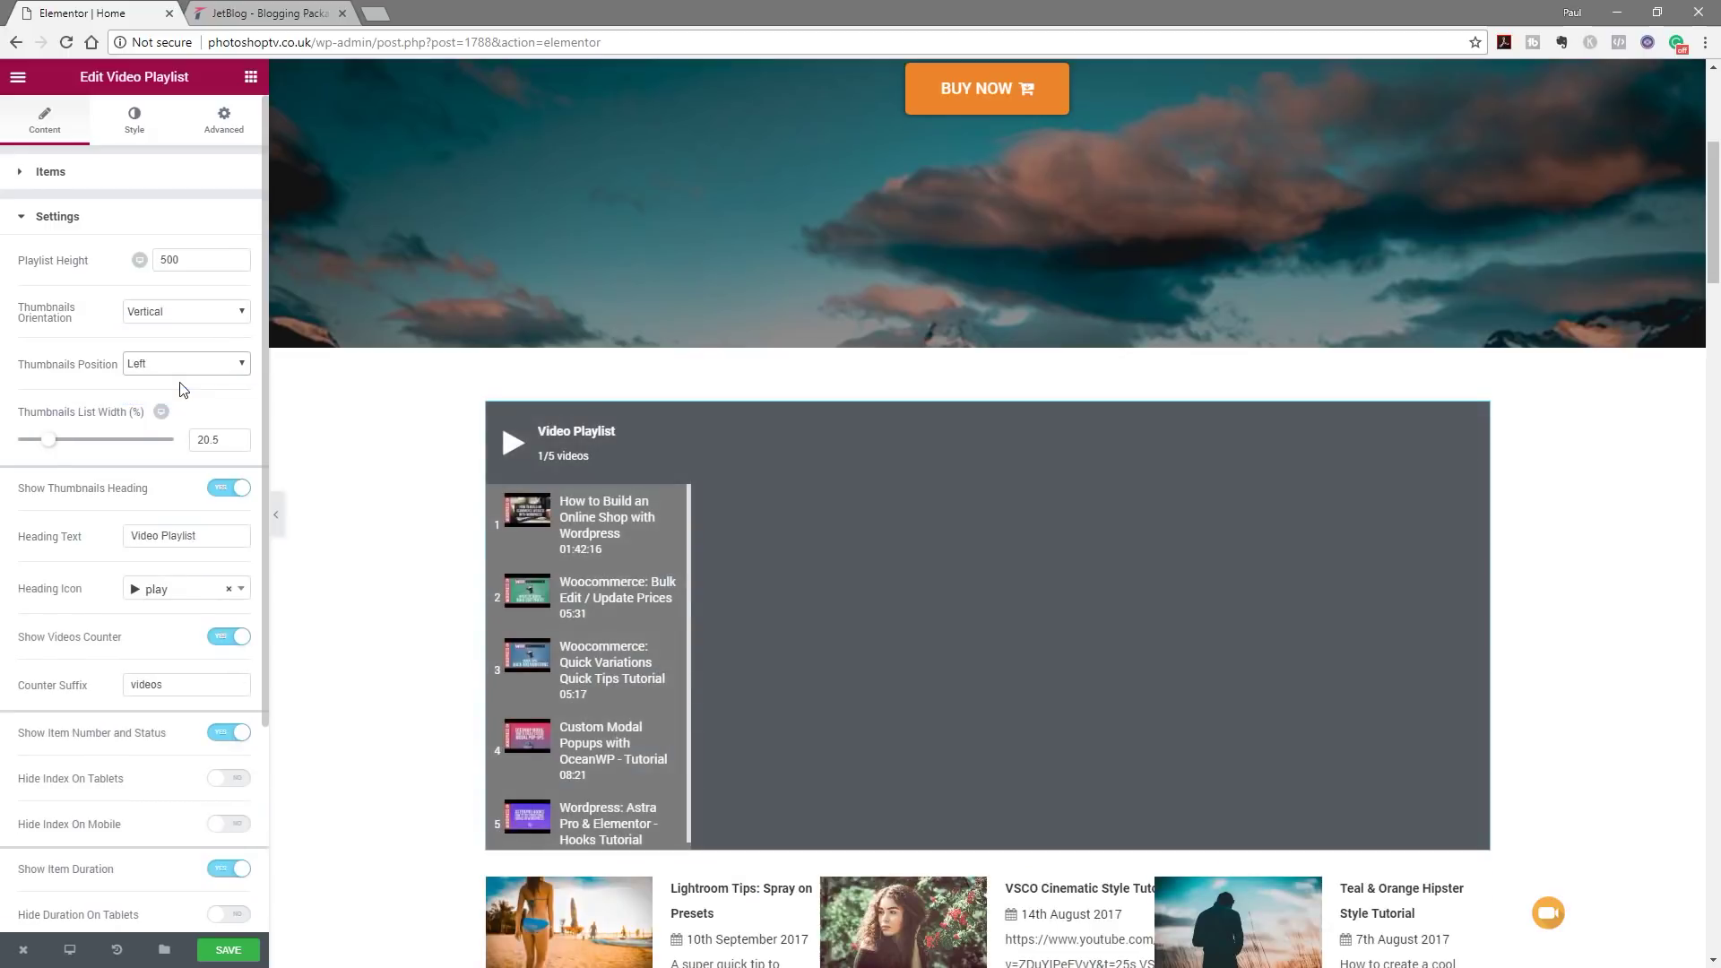
{"action": "left_click", "coordinate": [177, 367]}
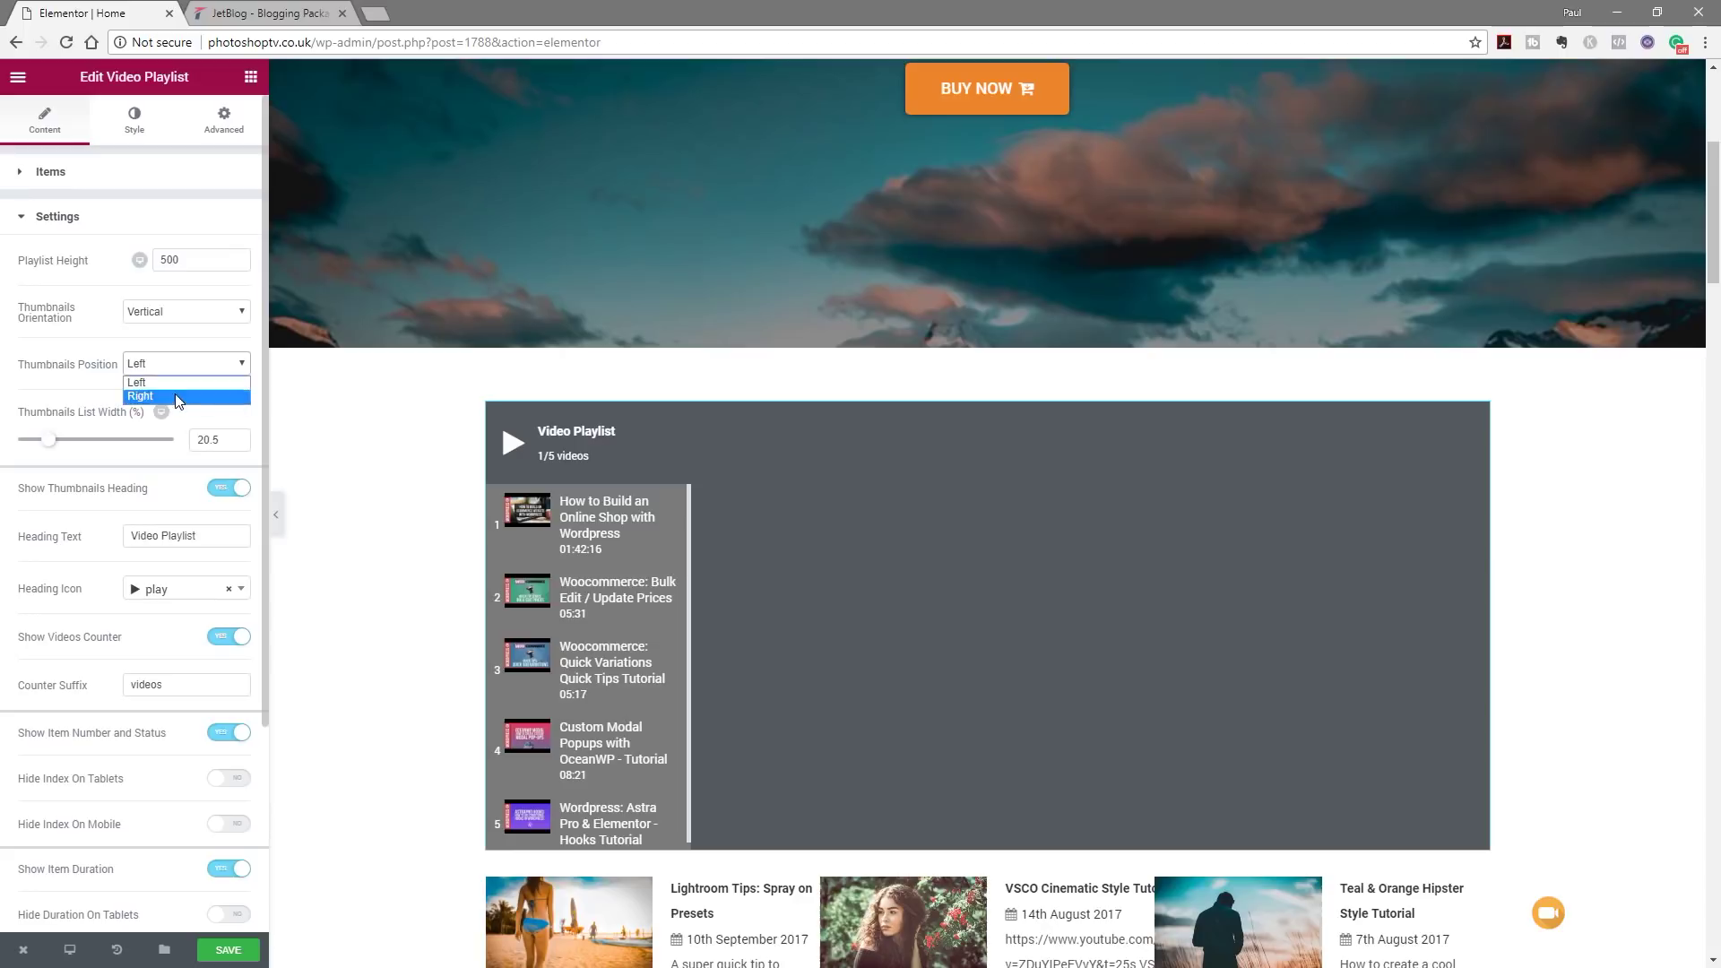
{"action": "left_click", "coordinate": [177, 401]}
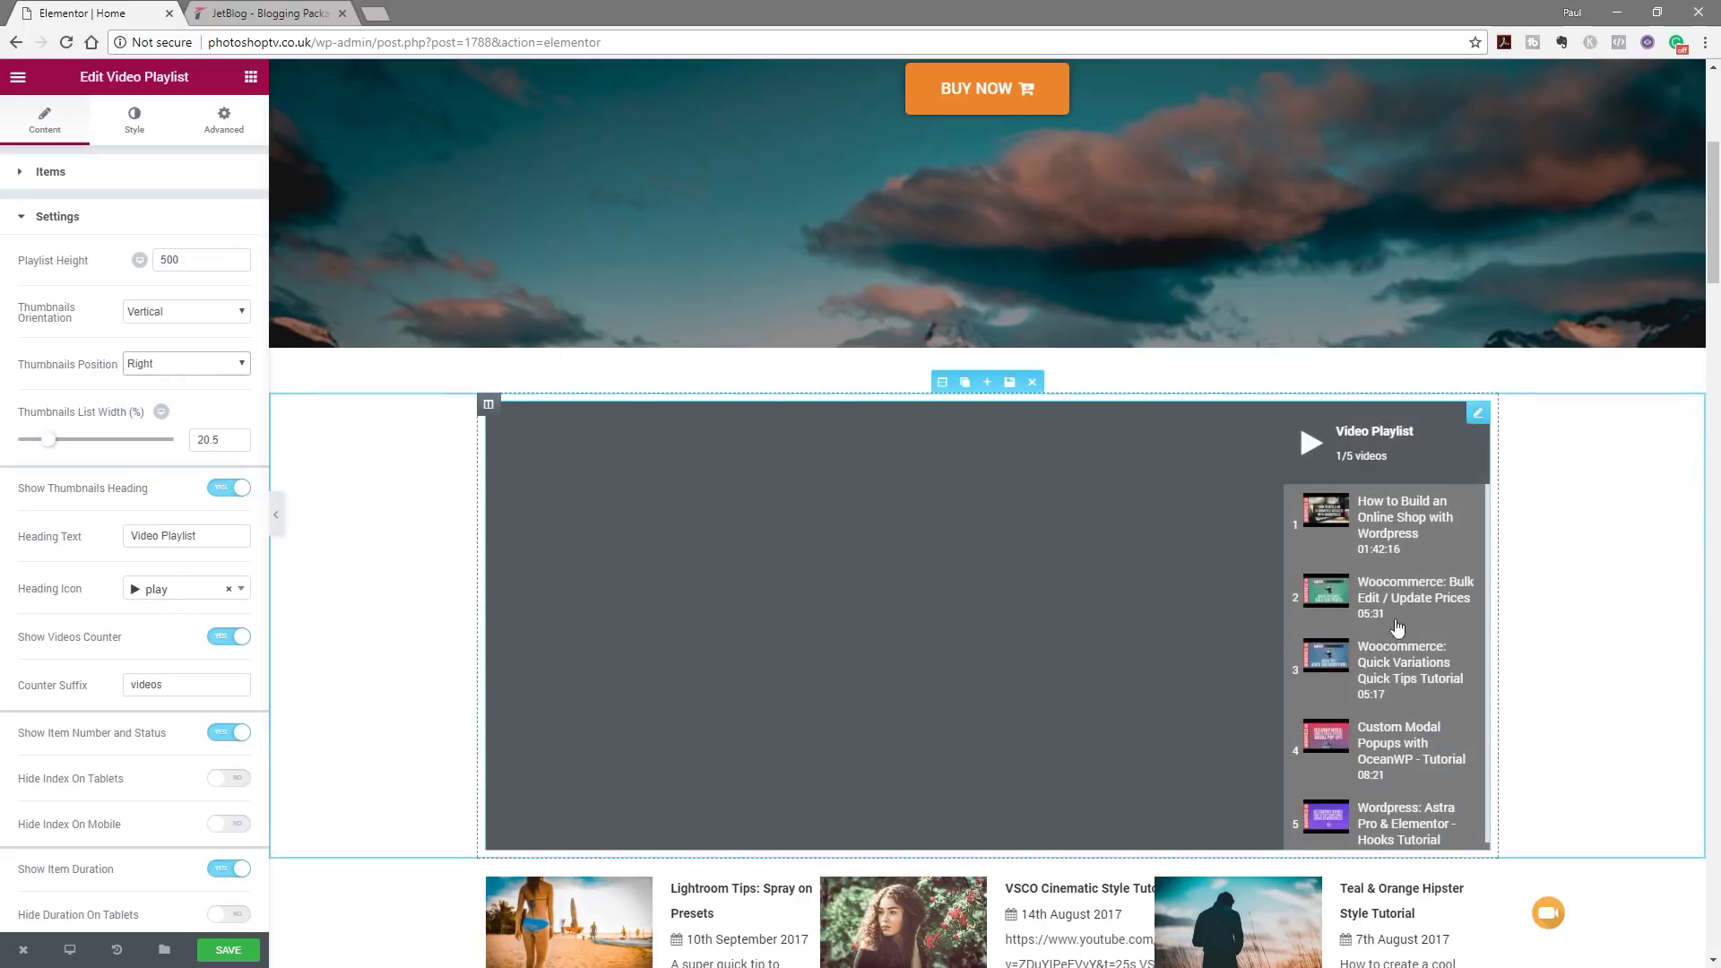
{"action": "left_click", "coordinate": [1410, 596]}
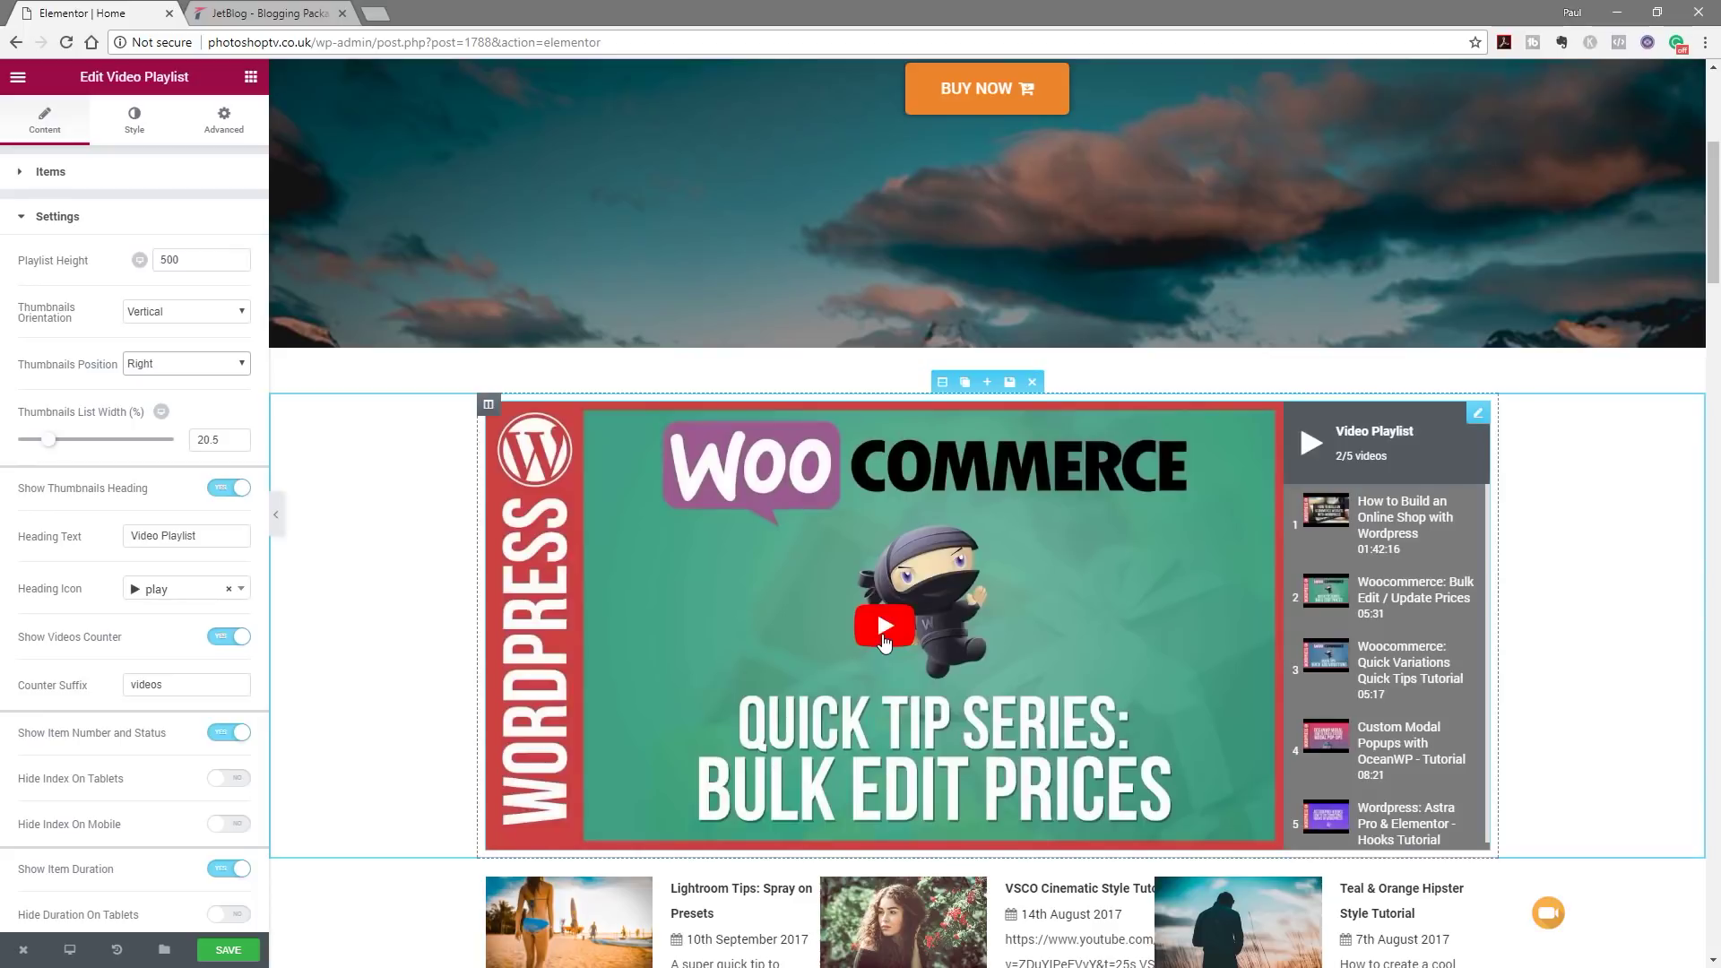
Try hiding the playlist's item number and status, restore them, and turn off the item duration.
{"action": "scroll", "coordinate": [94, 681], "scroll_direction": "down", "scroll_amount": 3}
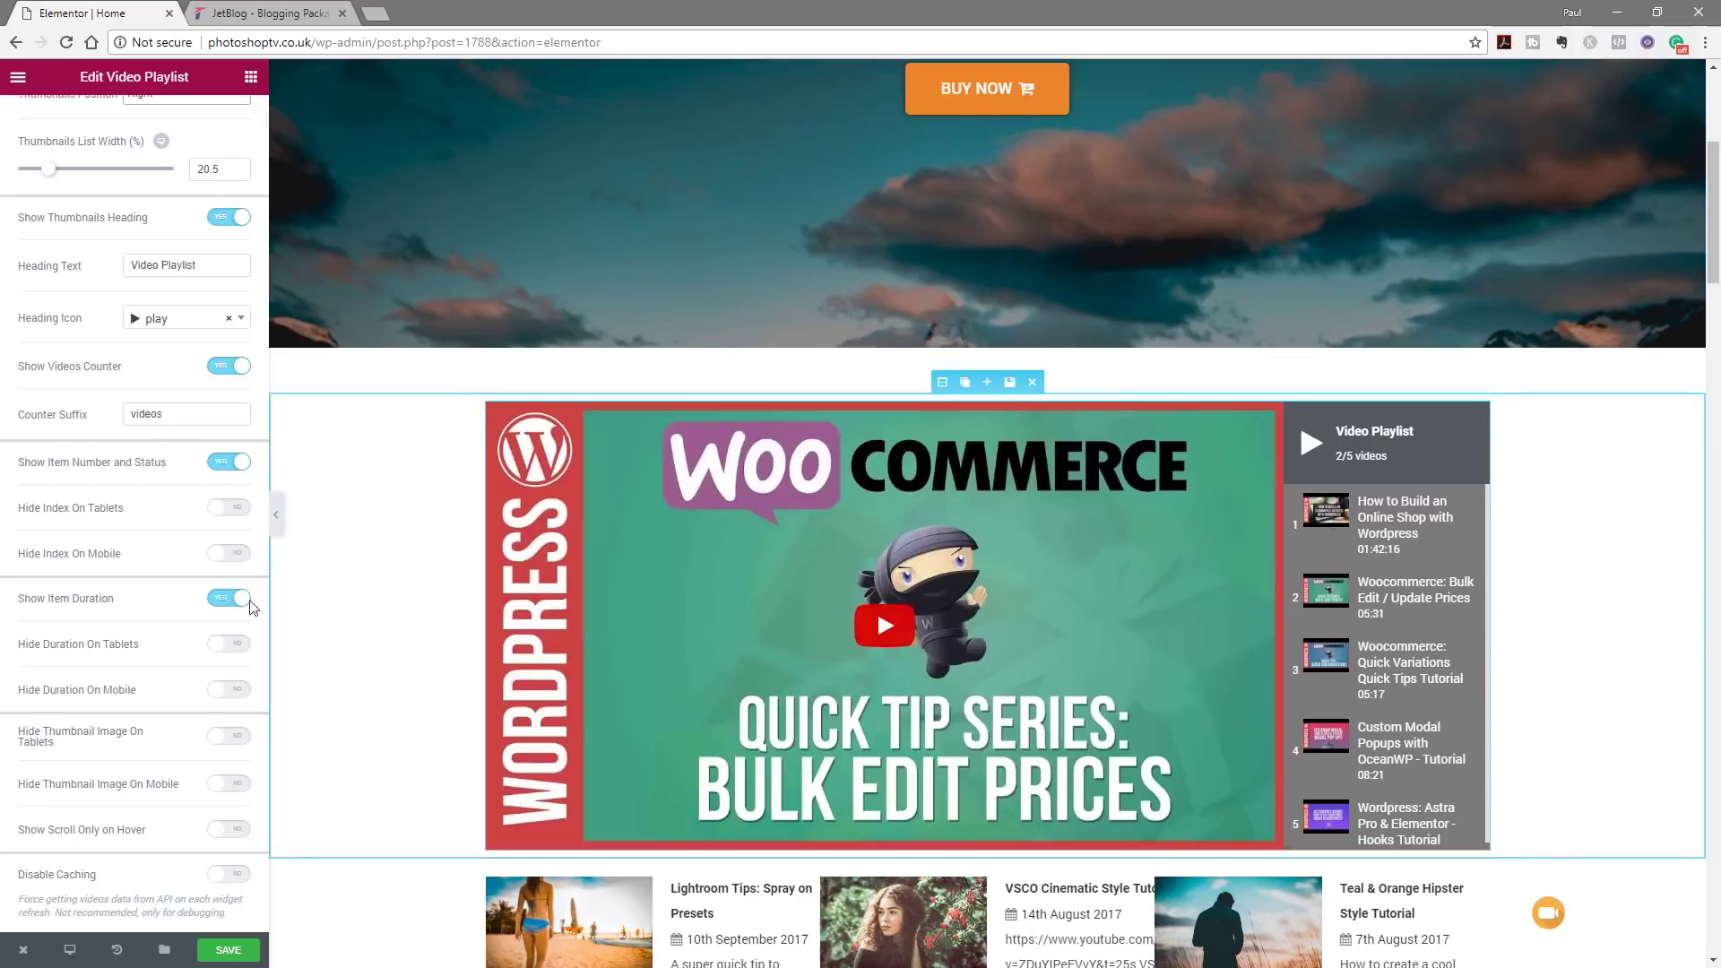
{"action": "left_click", "coordinate": [222, 468]}
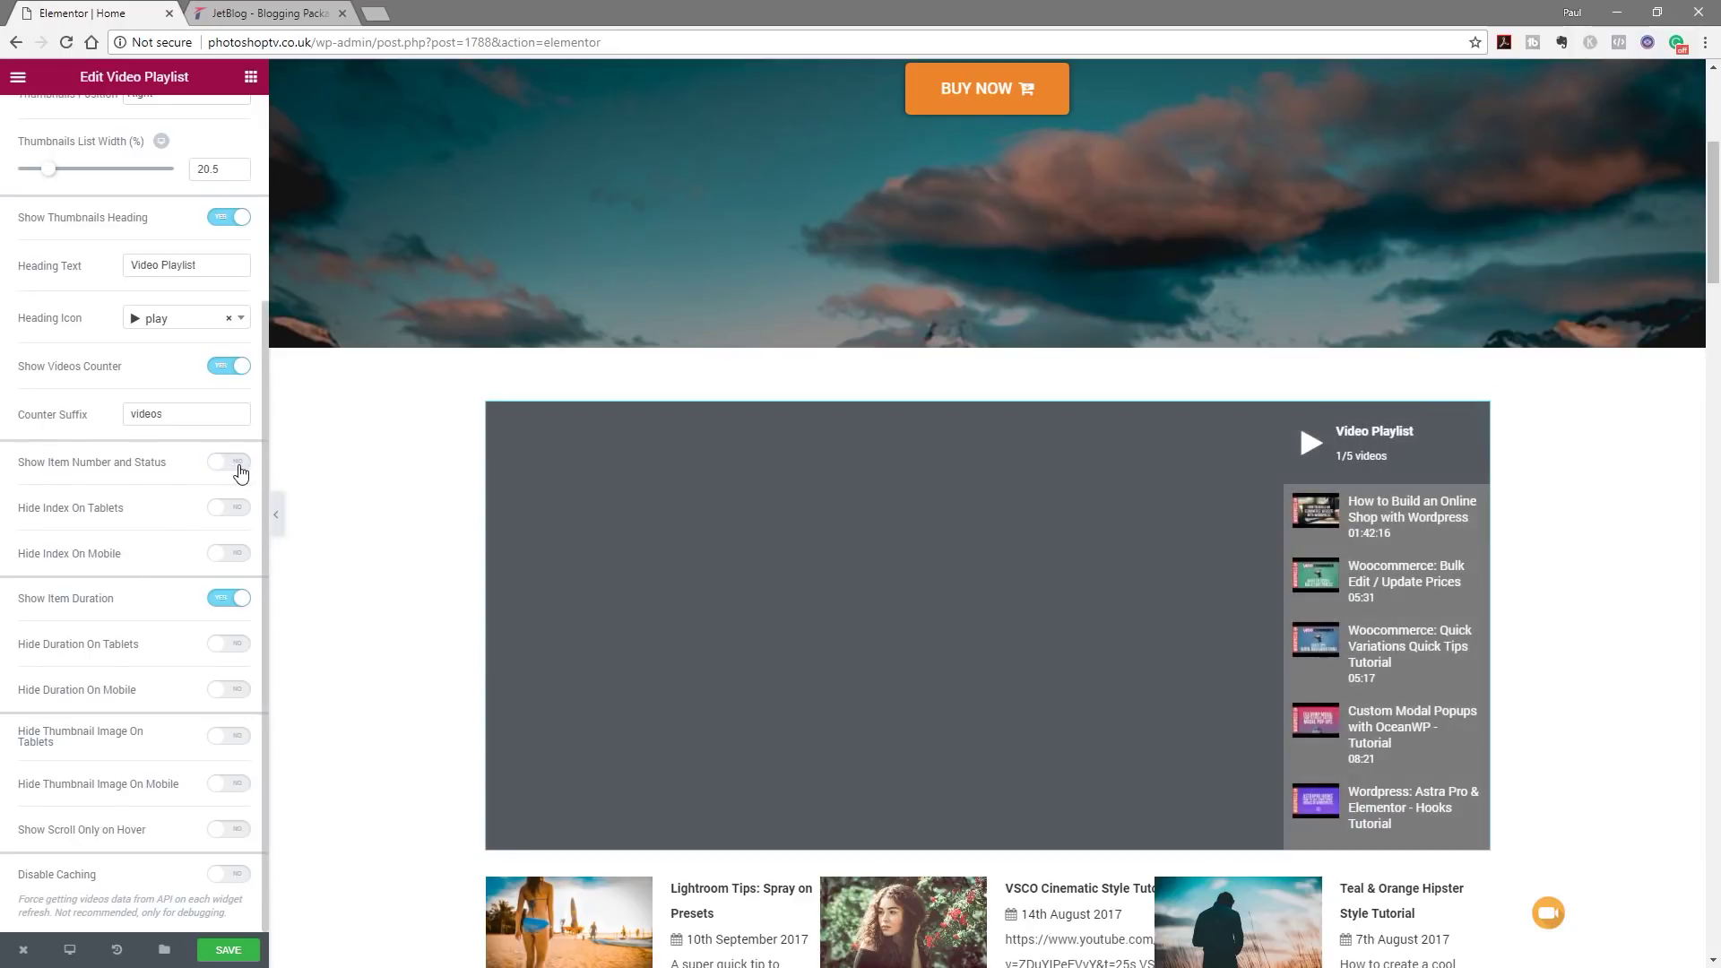
{"action": "left_click", "coordinate": [234, 466]}
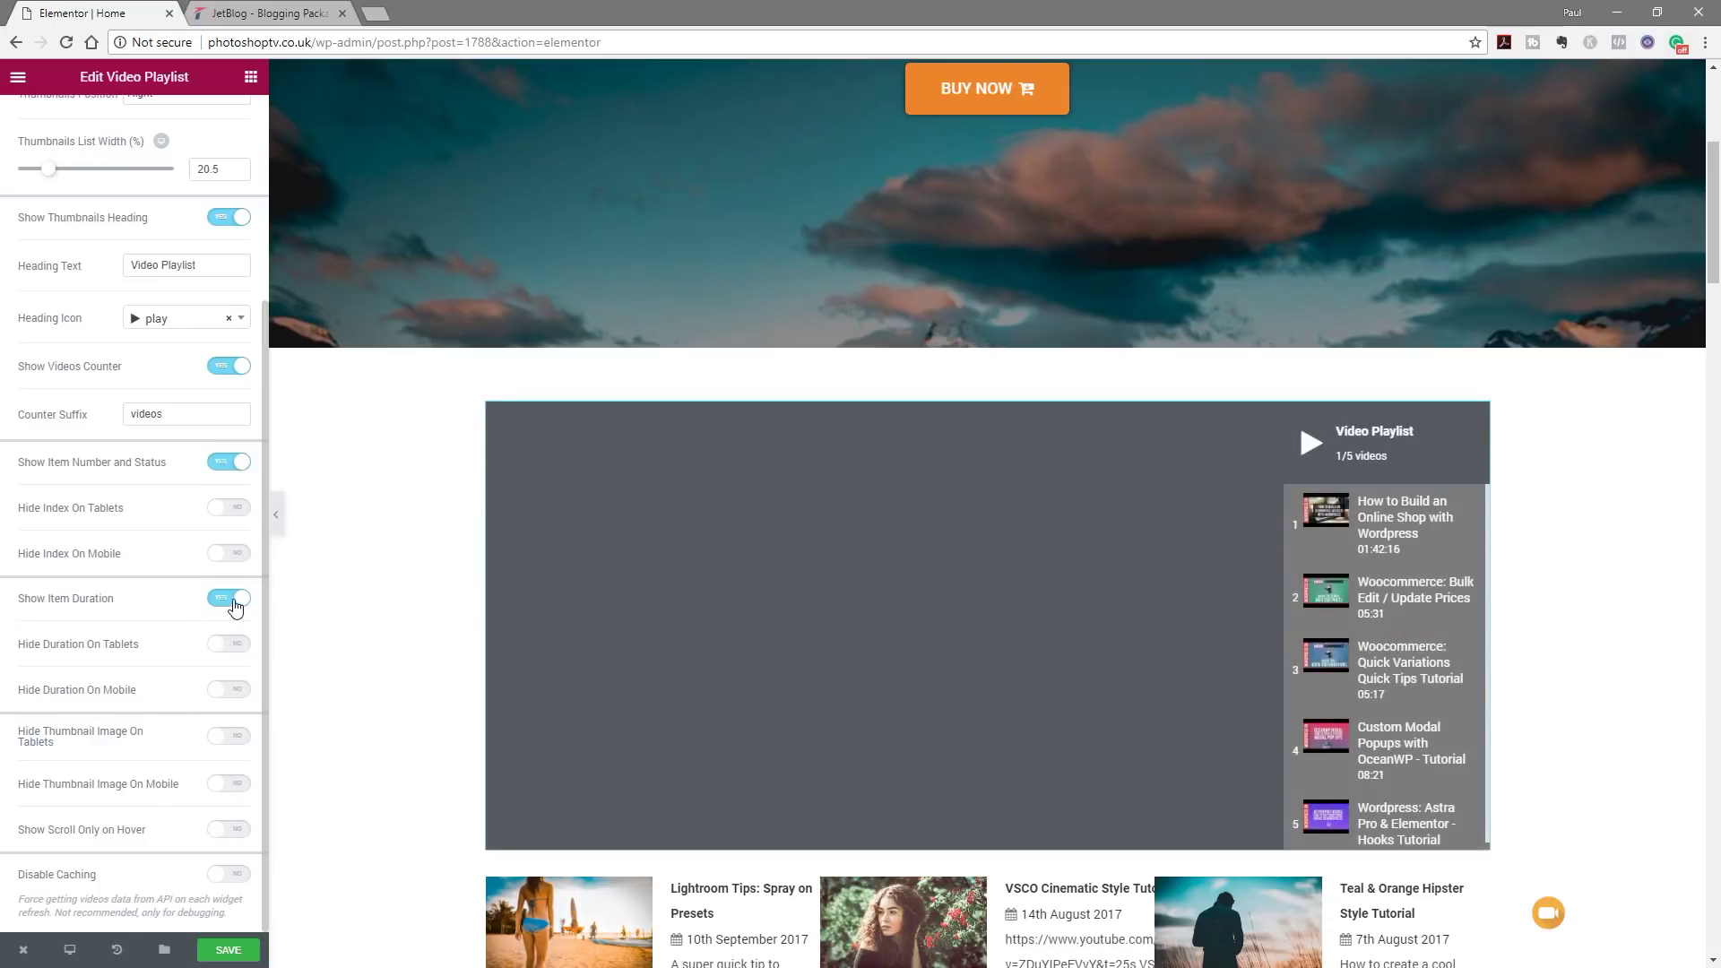
{"action": "left_click", "coordinate": [226, 599]}
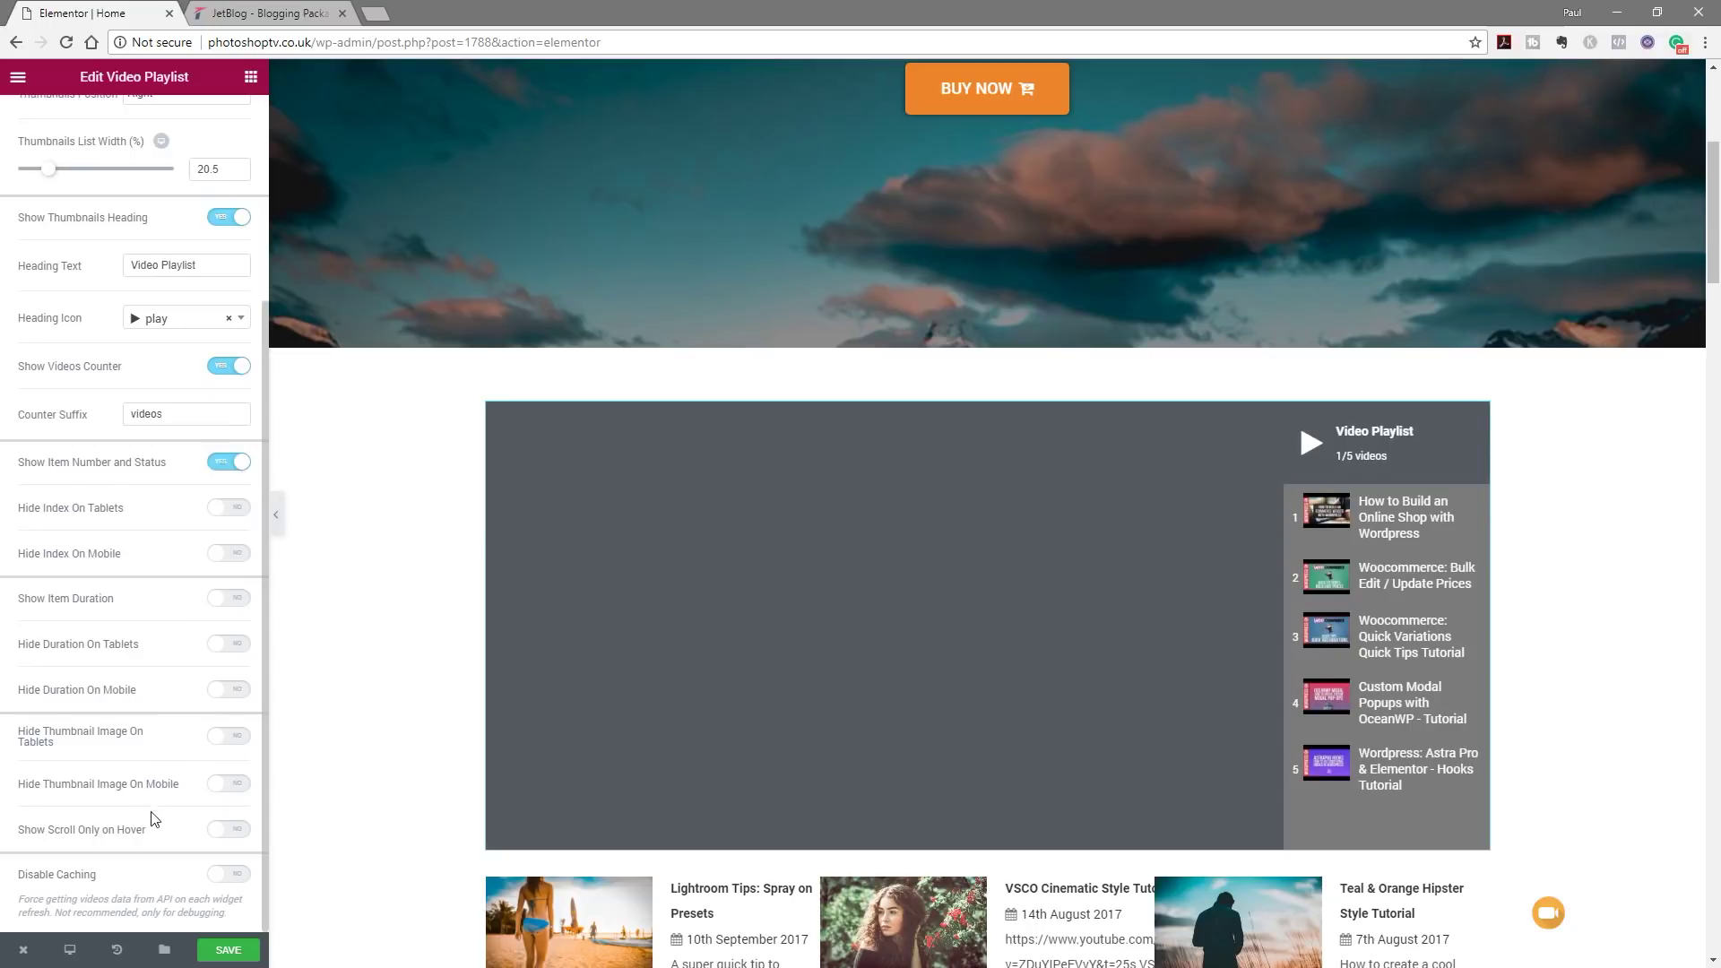
Set the video playlist's canvas background to a very light grey in its general styles.
{"action": "scroll", "coordinate": [157, 820], "scroll_direction": "up", "scroll_amount": 3}
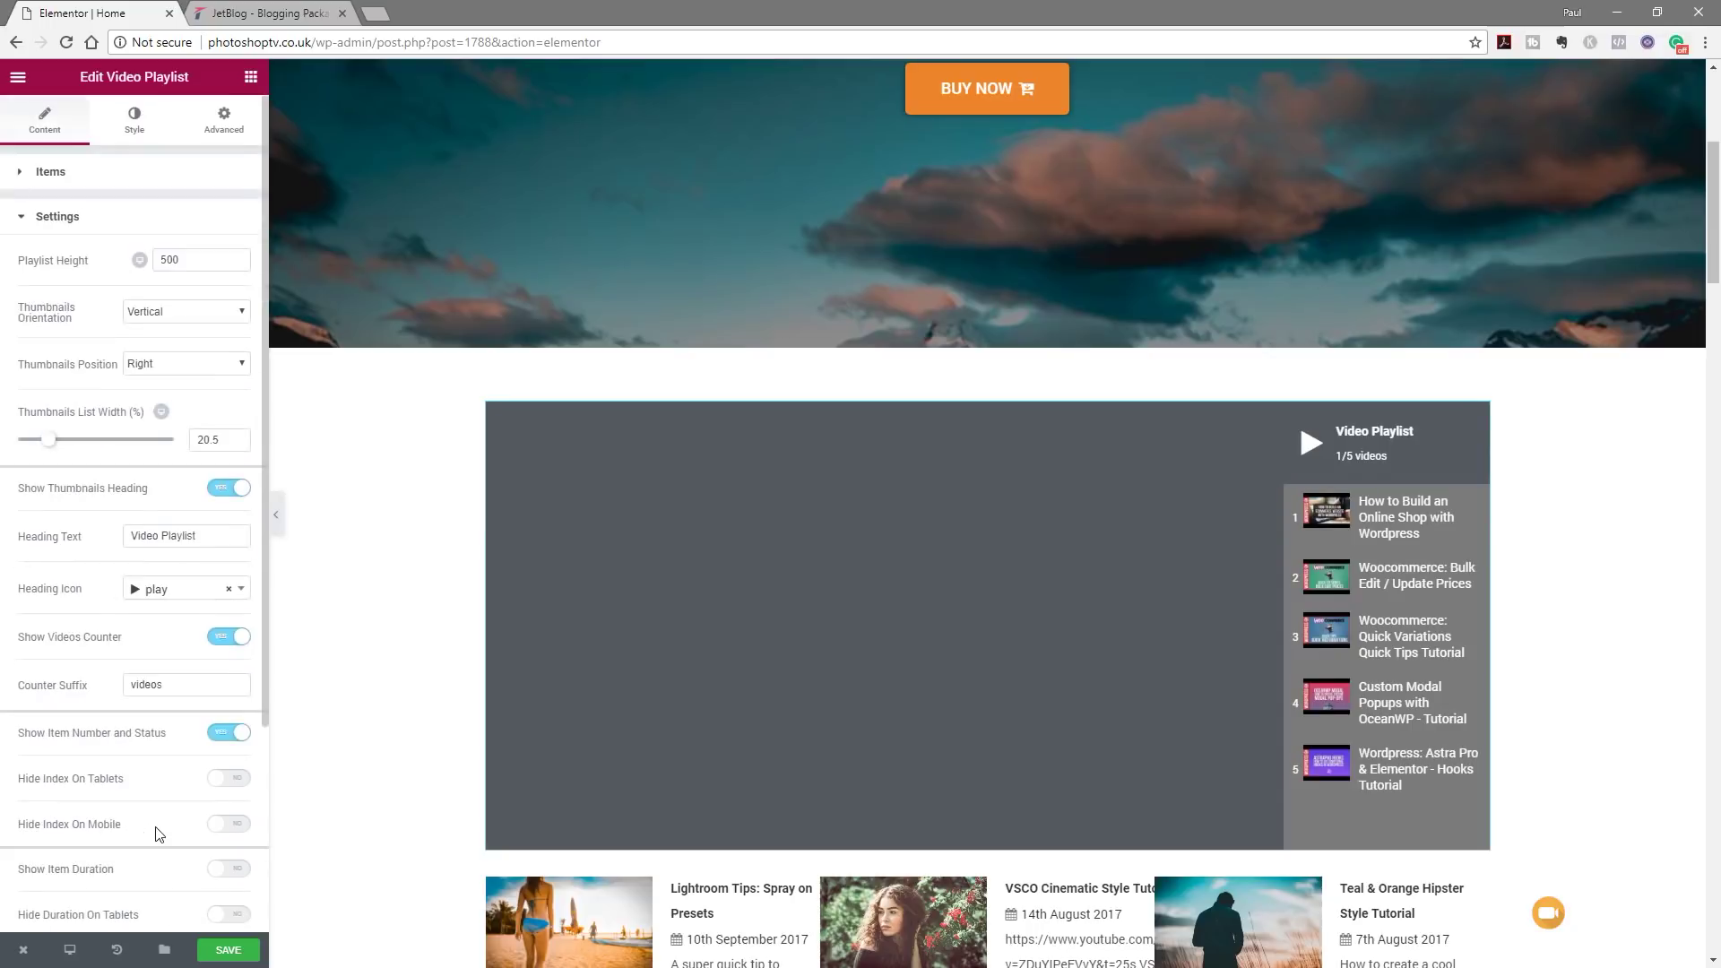
{"action": "left_click", "coordinate": [133, 126]}
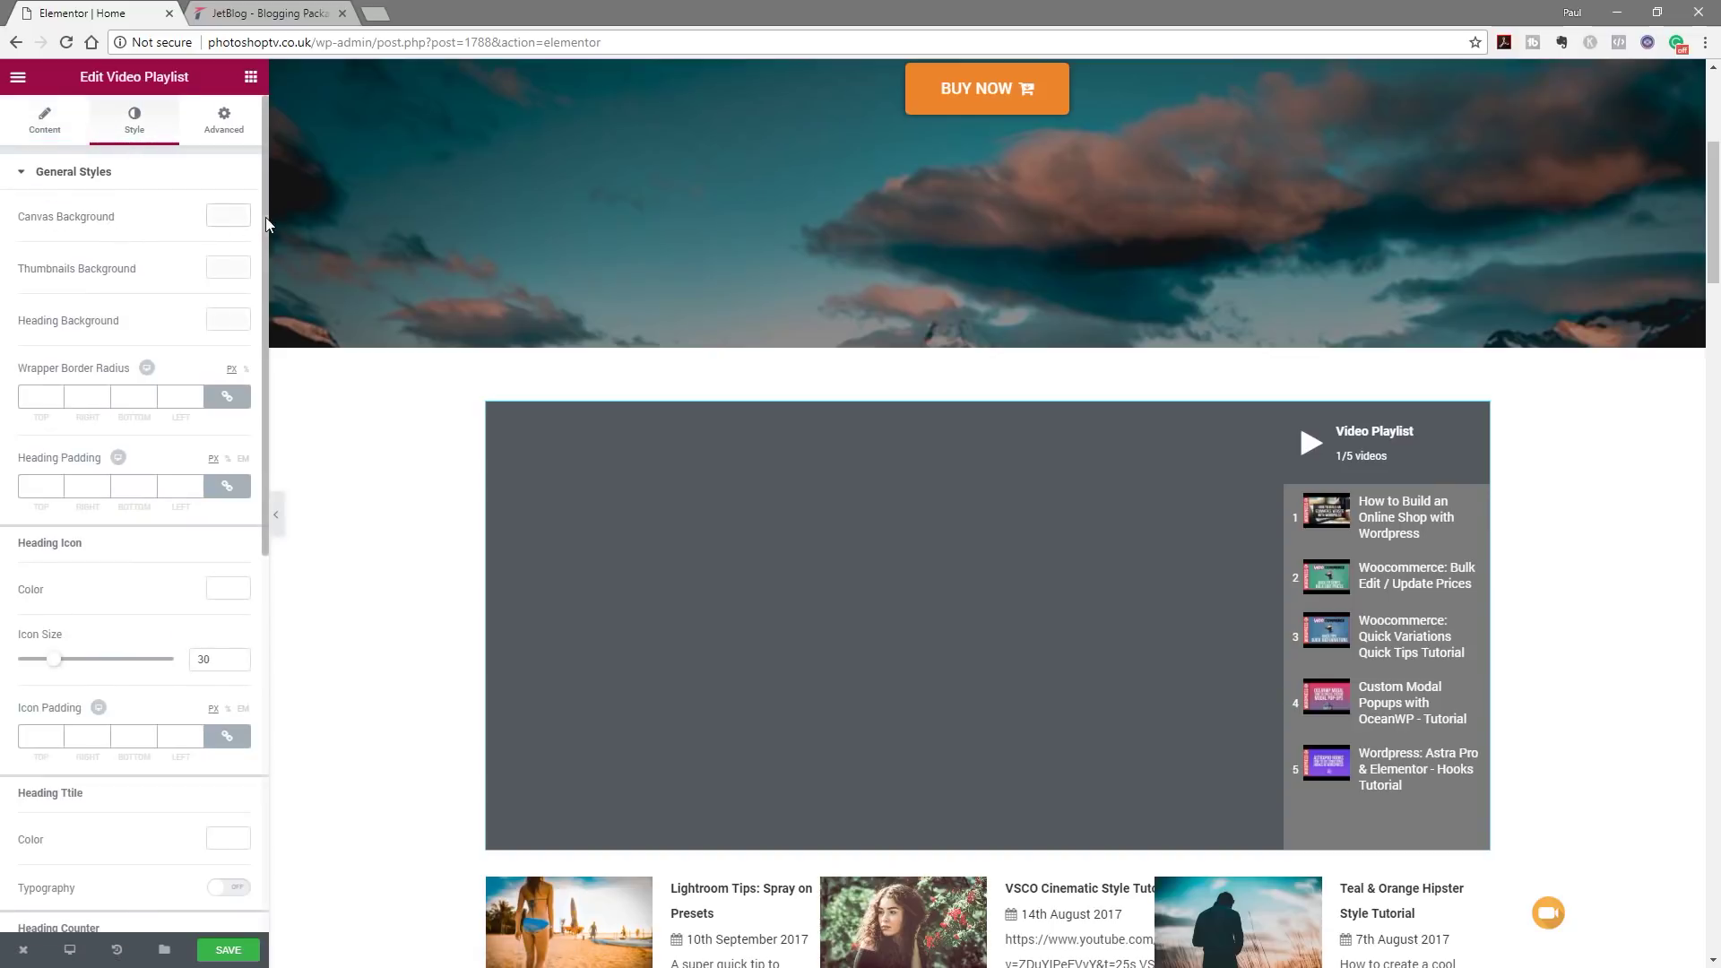
{"action": "left_click", "coordinate": [235, 224]}
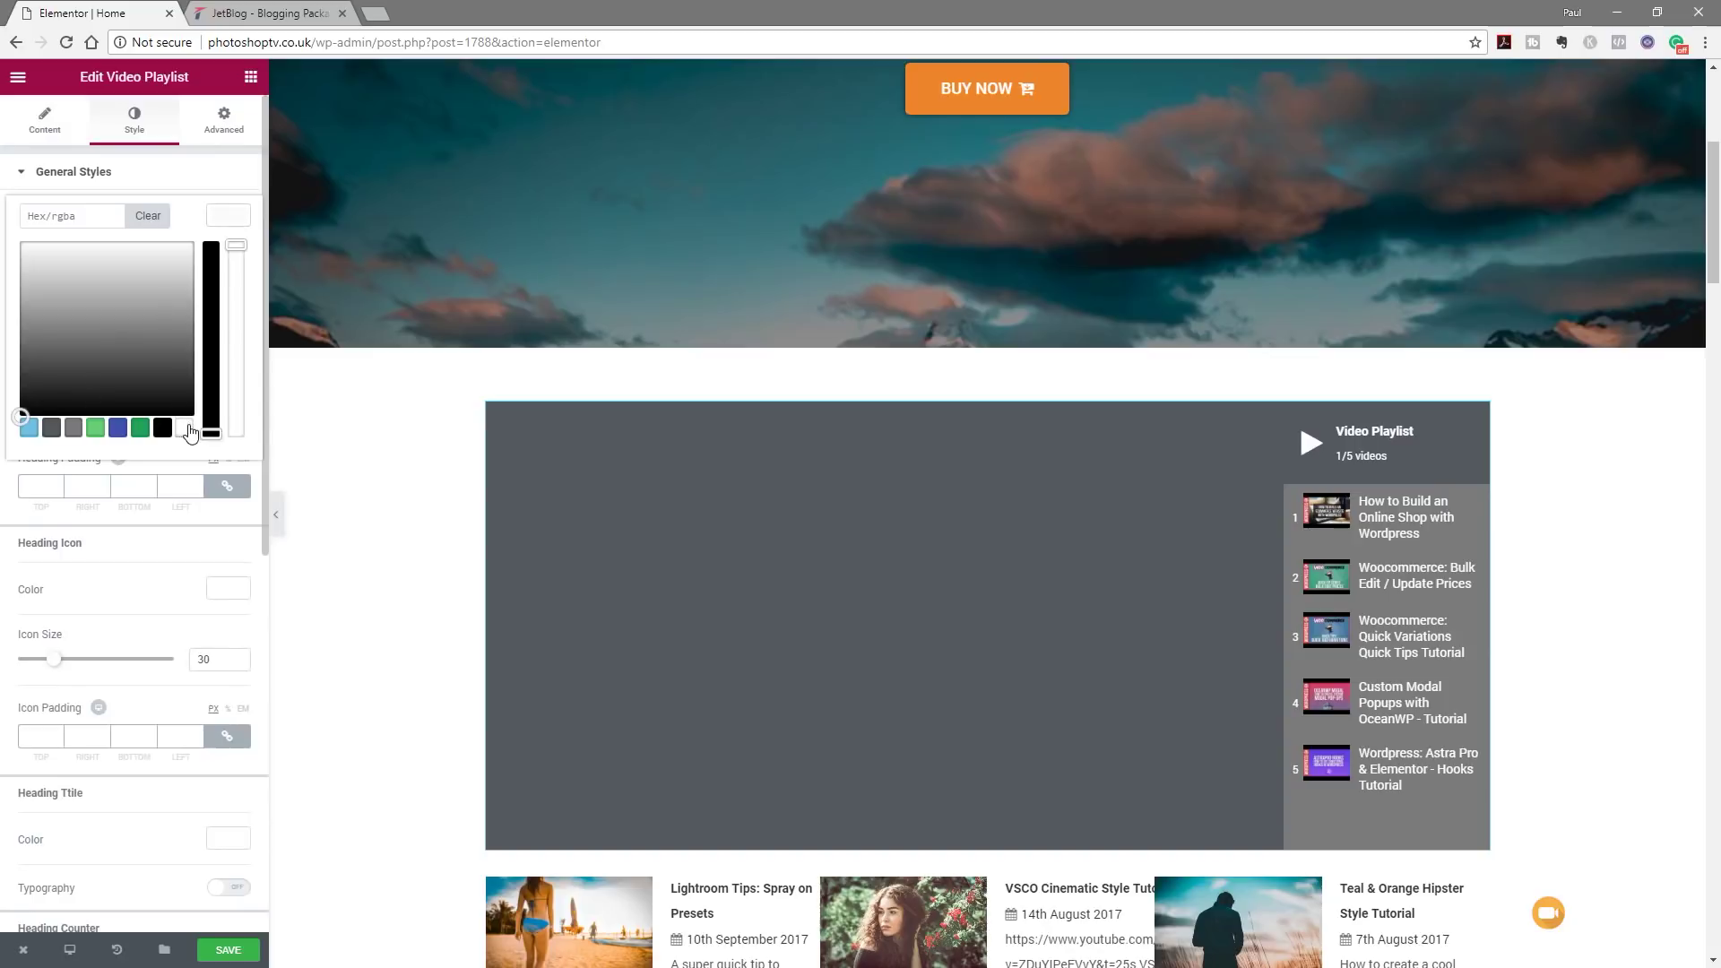
{"action": "left_click", "coordinate": [56, 255]}
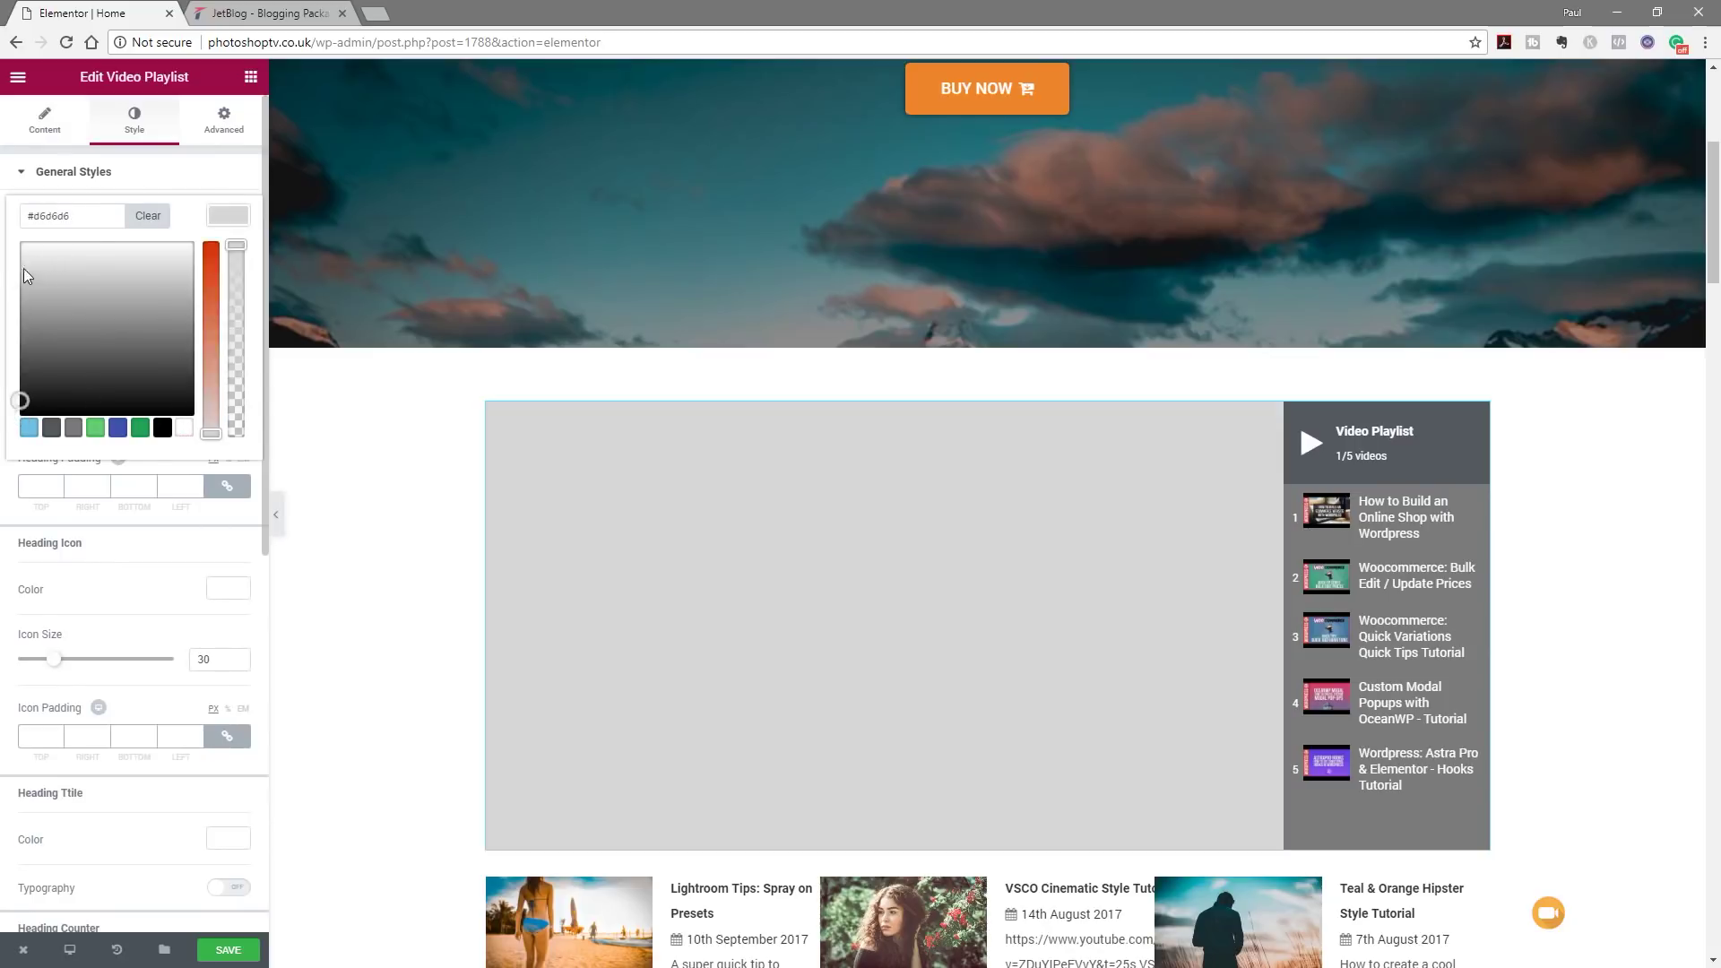
{"action": "left_click_drag", "start_coordinate": [18, 390], "coordinate": [22, 255]}
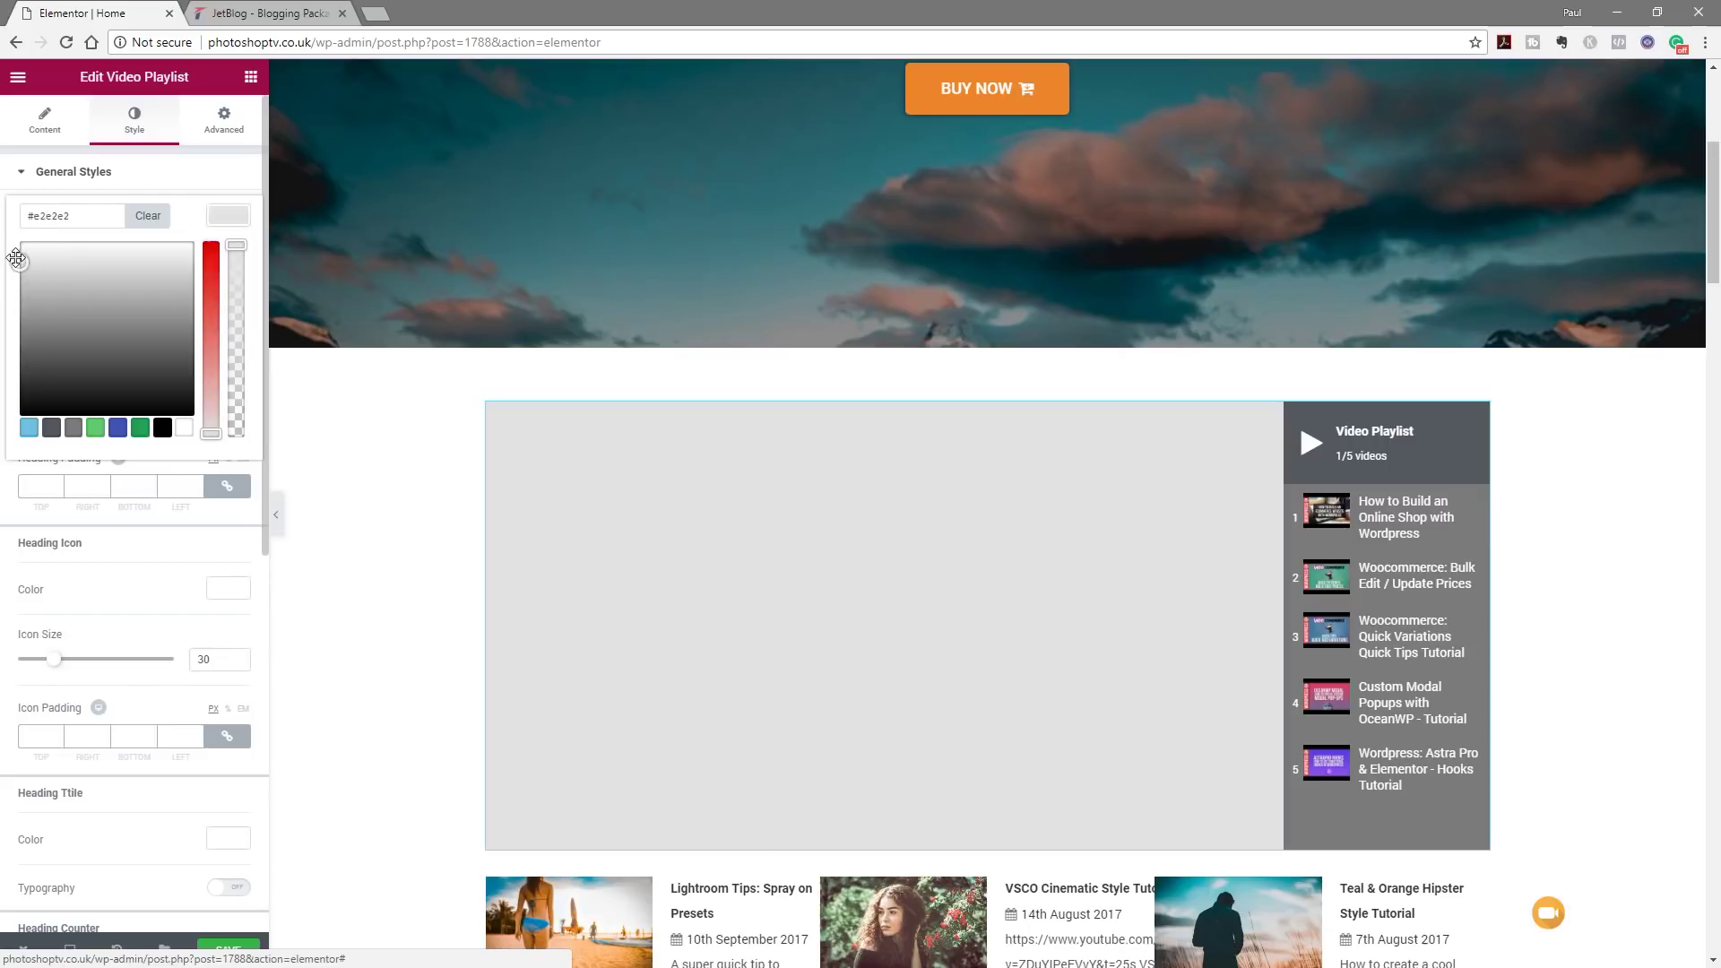
{"action": "left_click", "coordinate": [215, 213]}
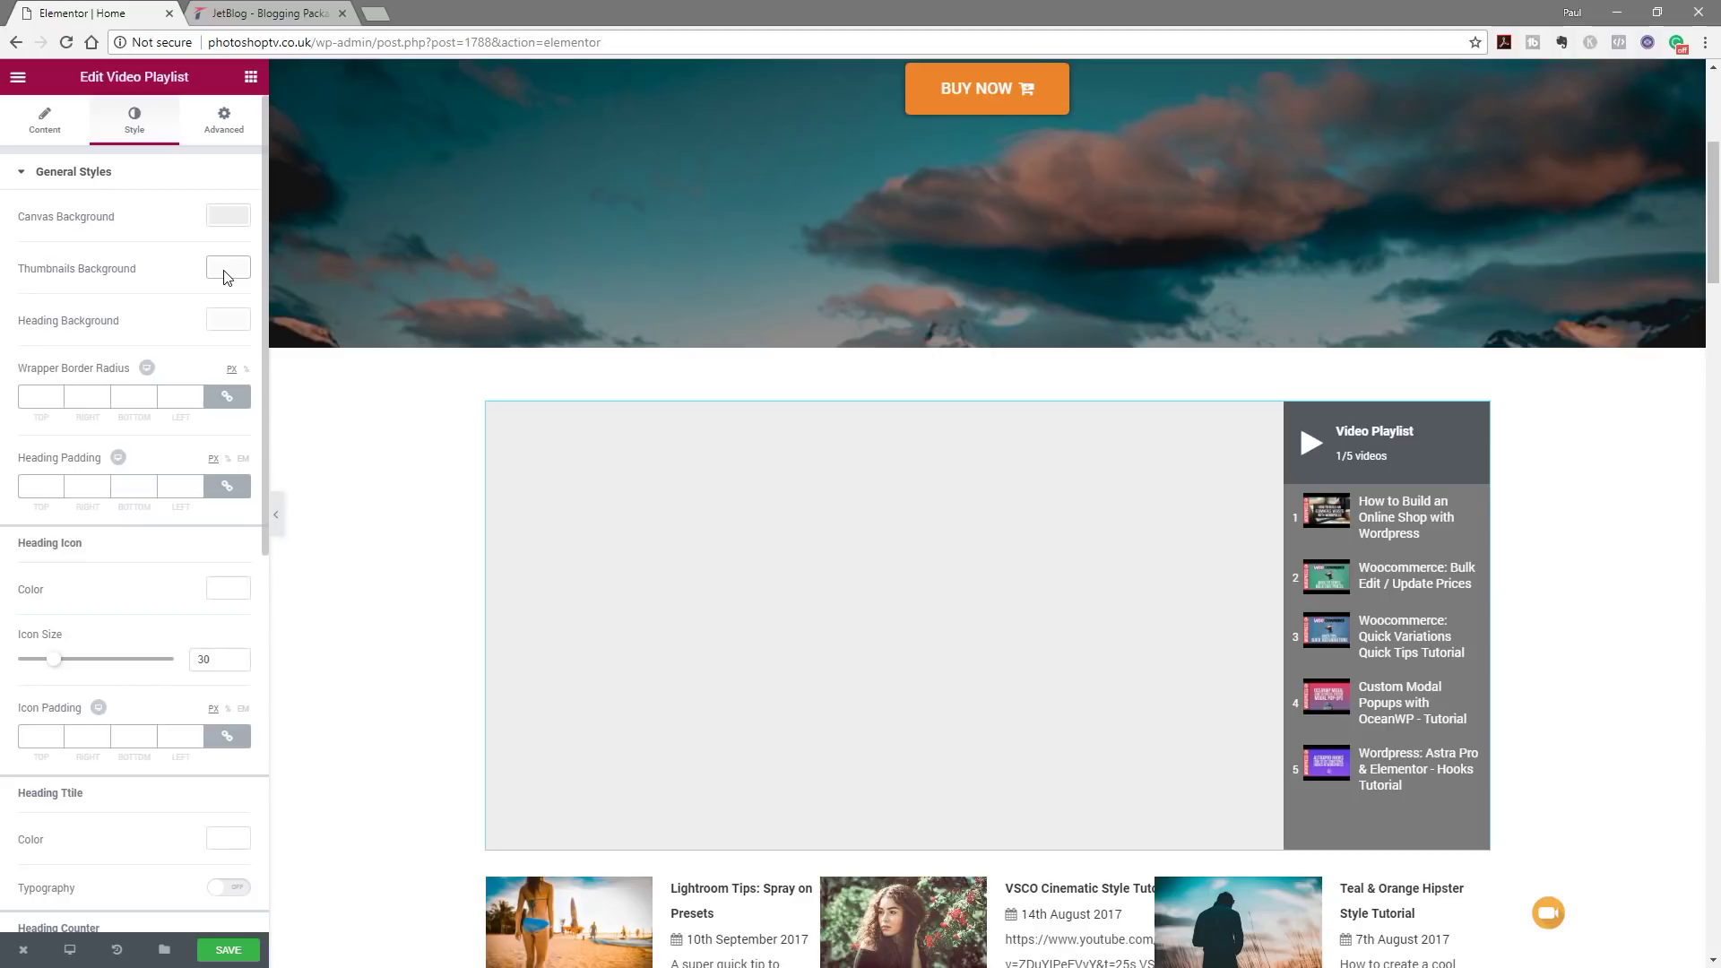
{"action": "scroll", "coordinate": [128, 545], "scroll_direction": "down", "scroll_amount": 8}
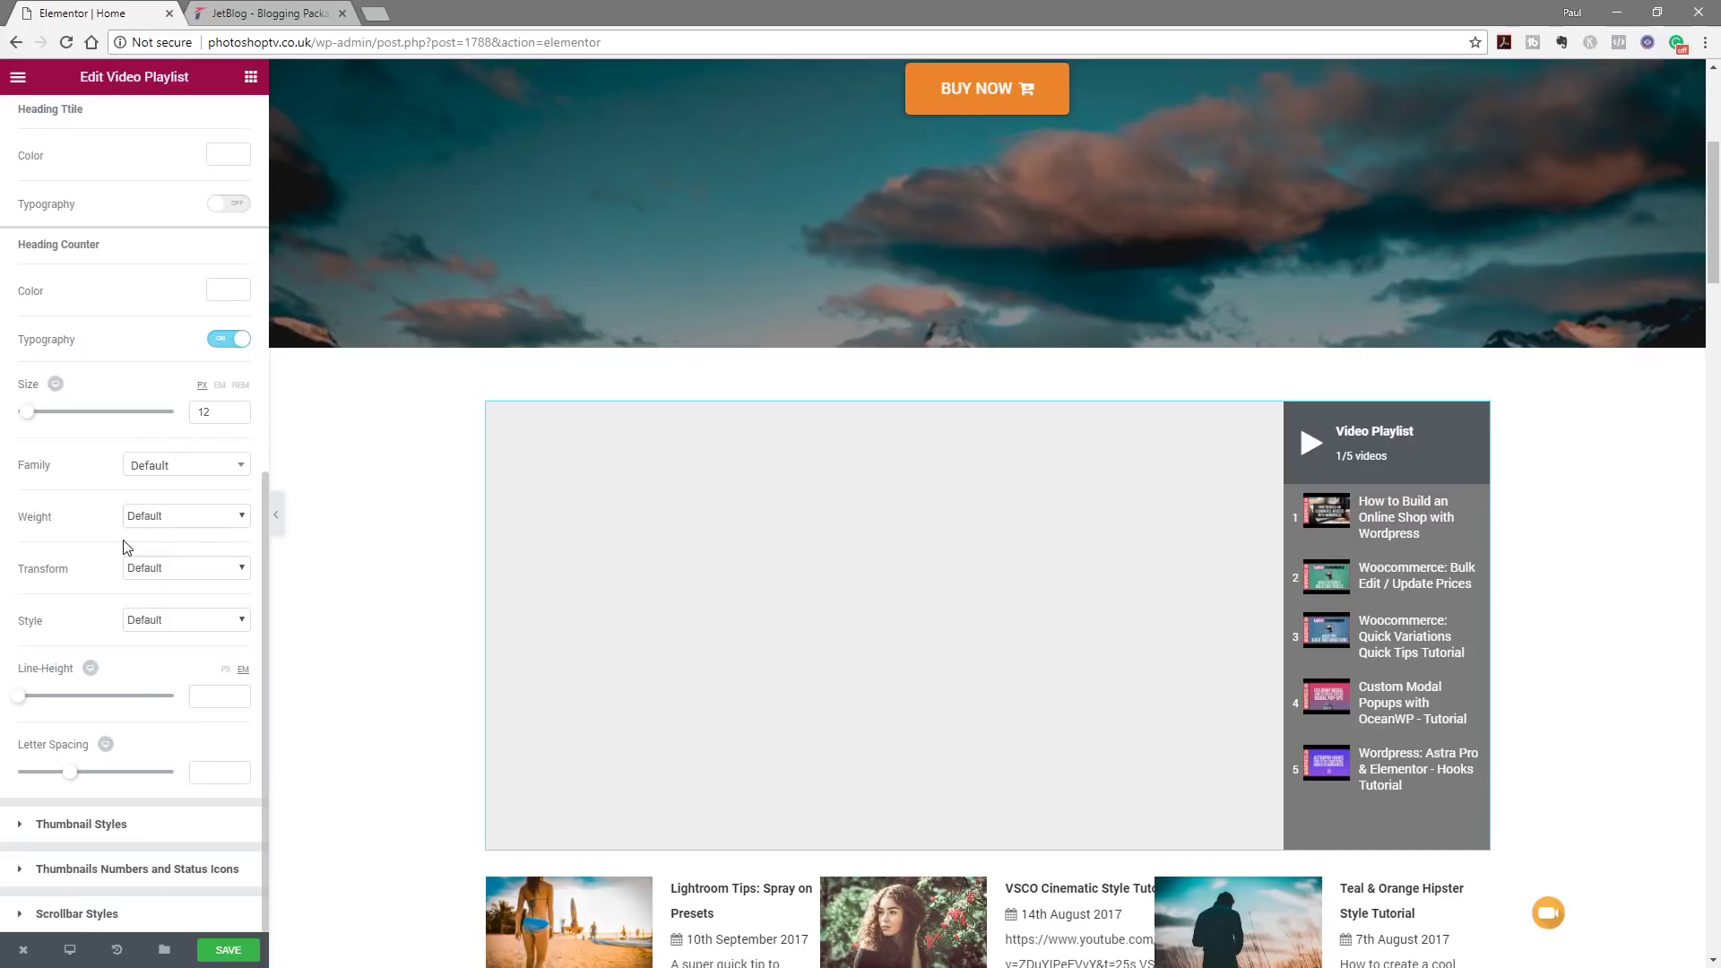
{"action": "scroll", "coordinate": [127, 546], "scroll_direction": "up", "scroll_amount": 8}
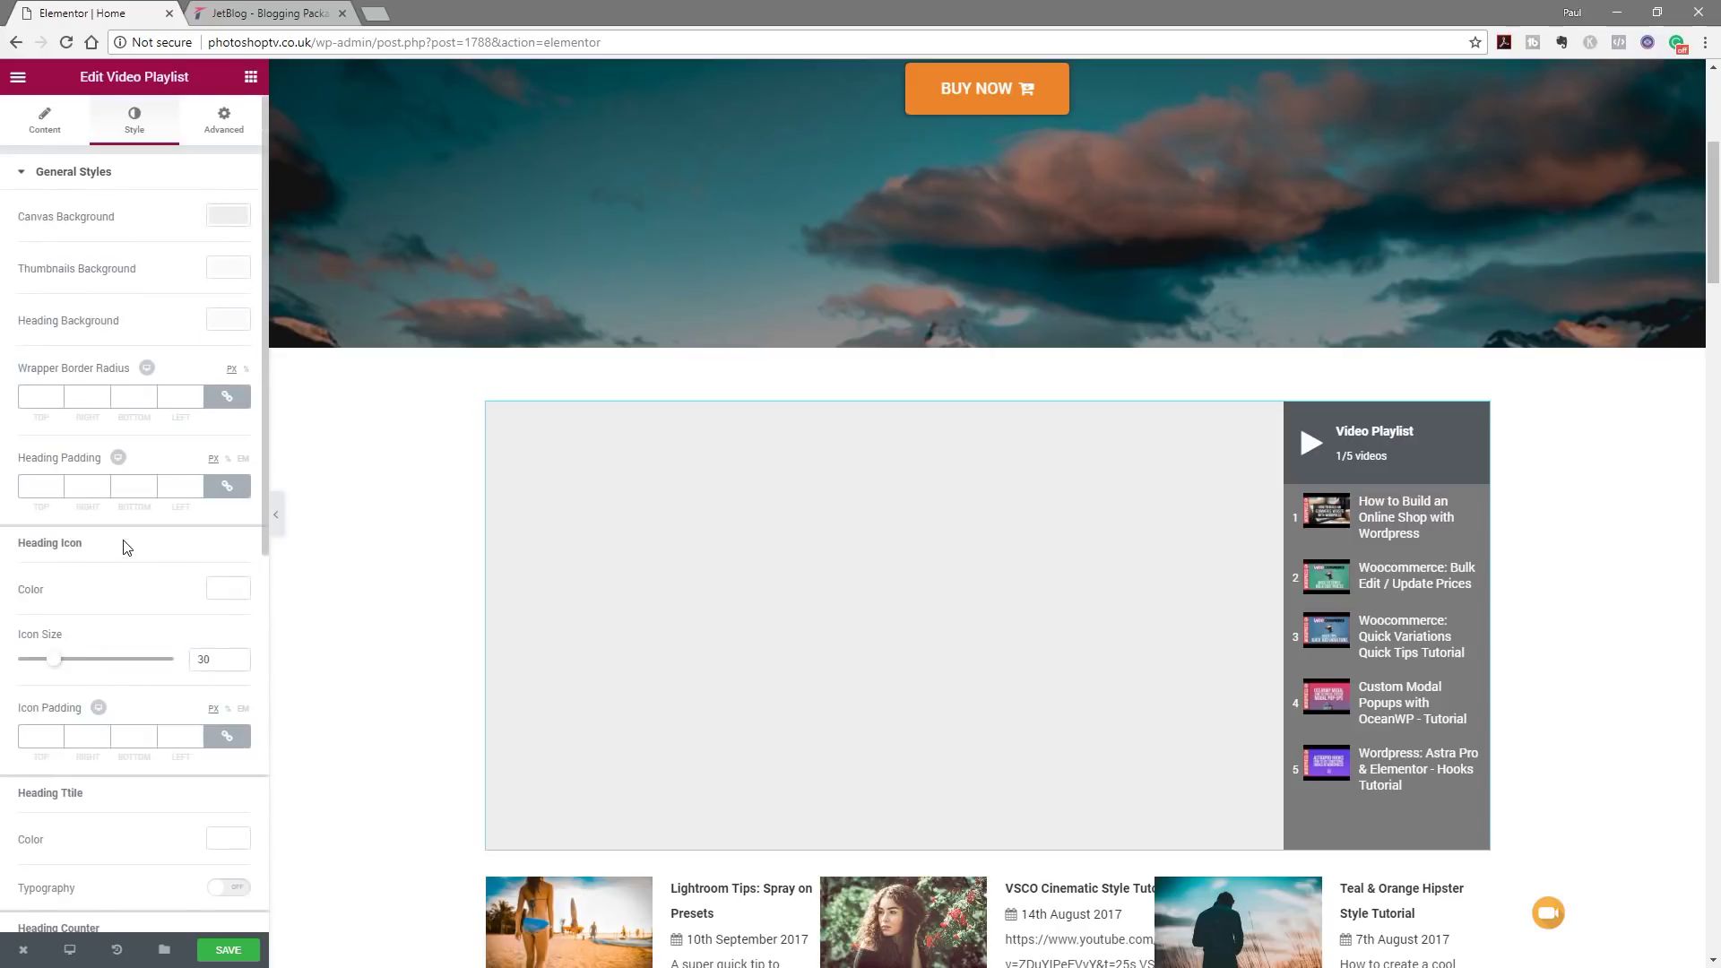